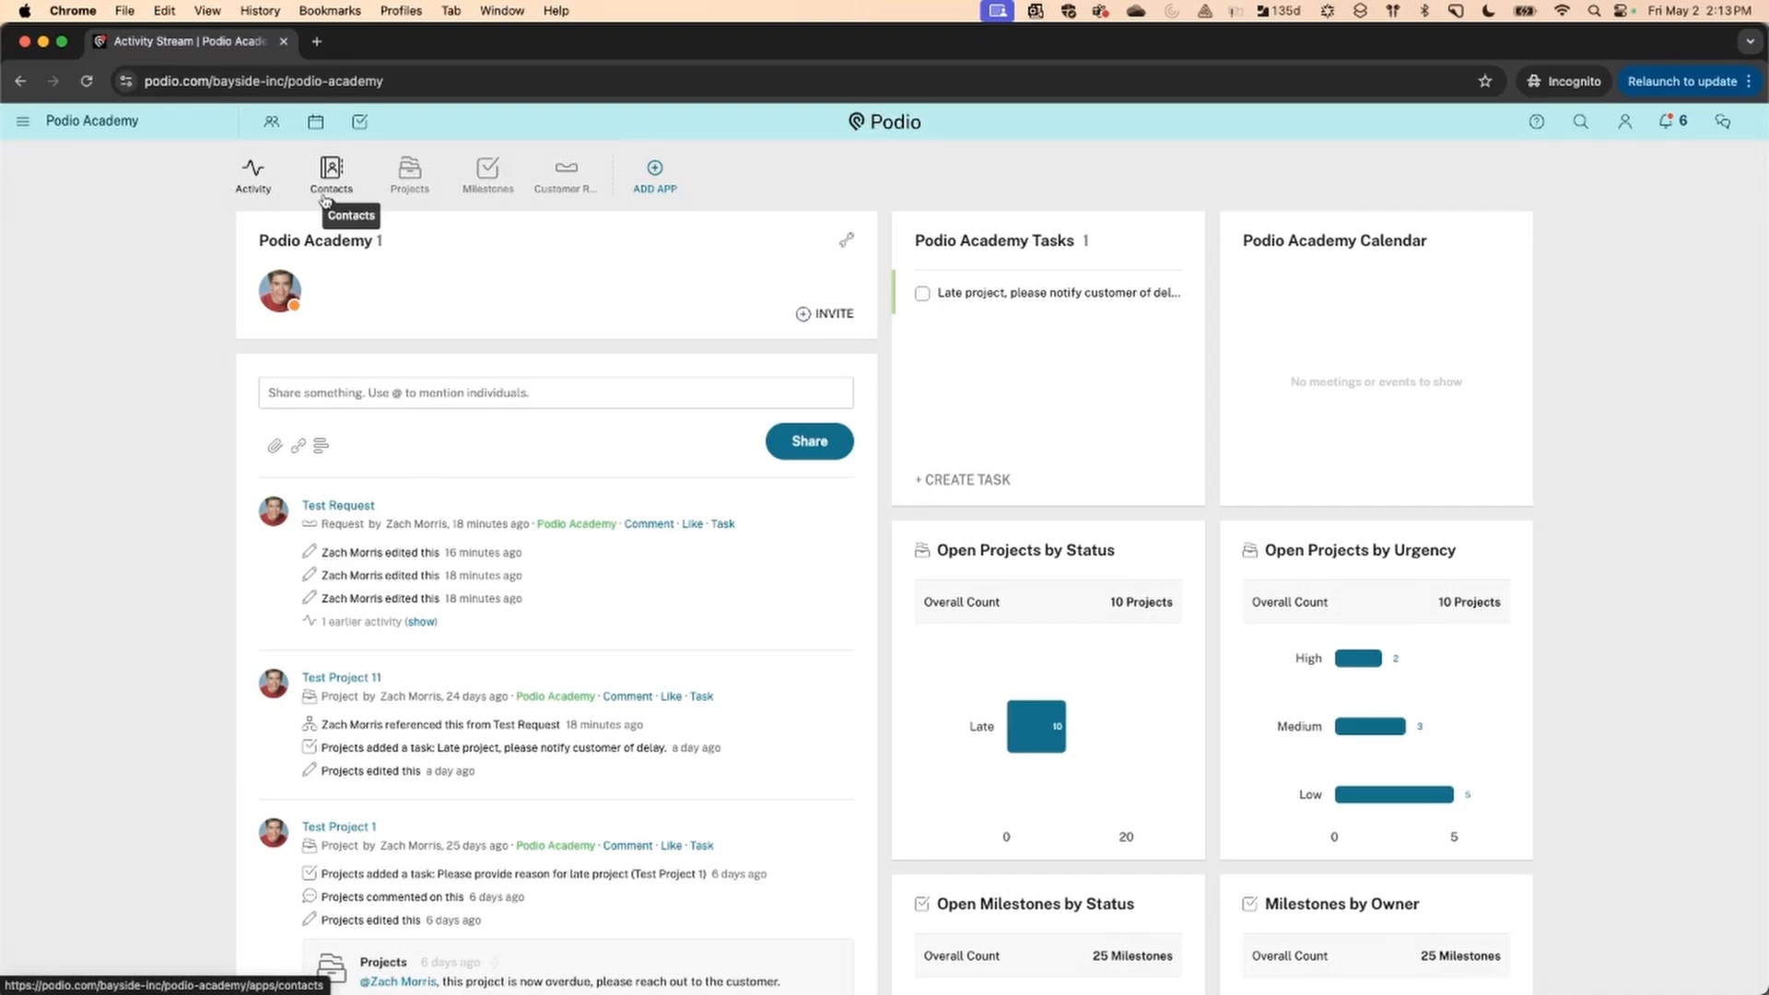
Open the Projects app, view the Test Project 3 record, and return to the project list
click(403, 176)
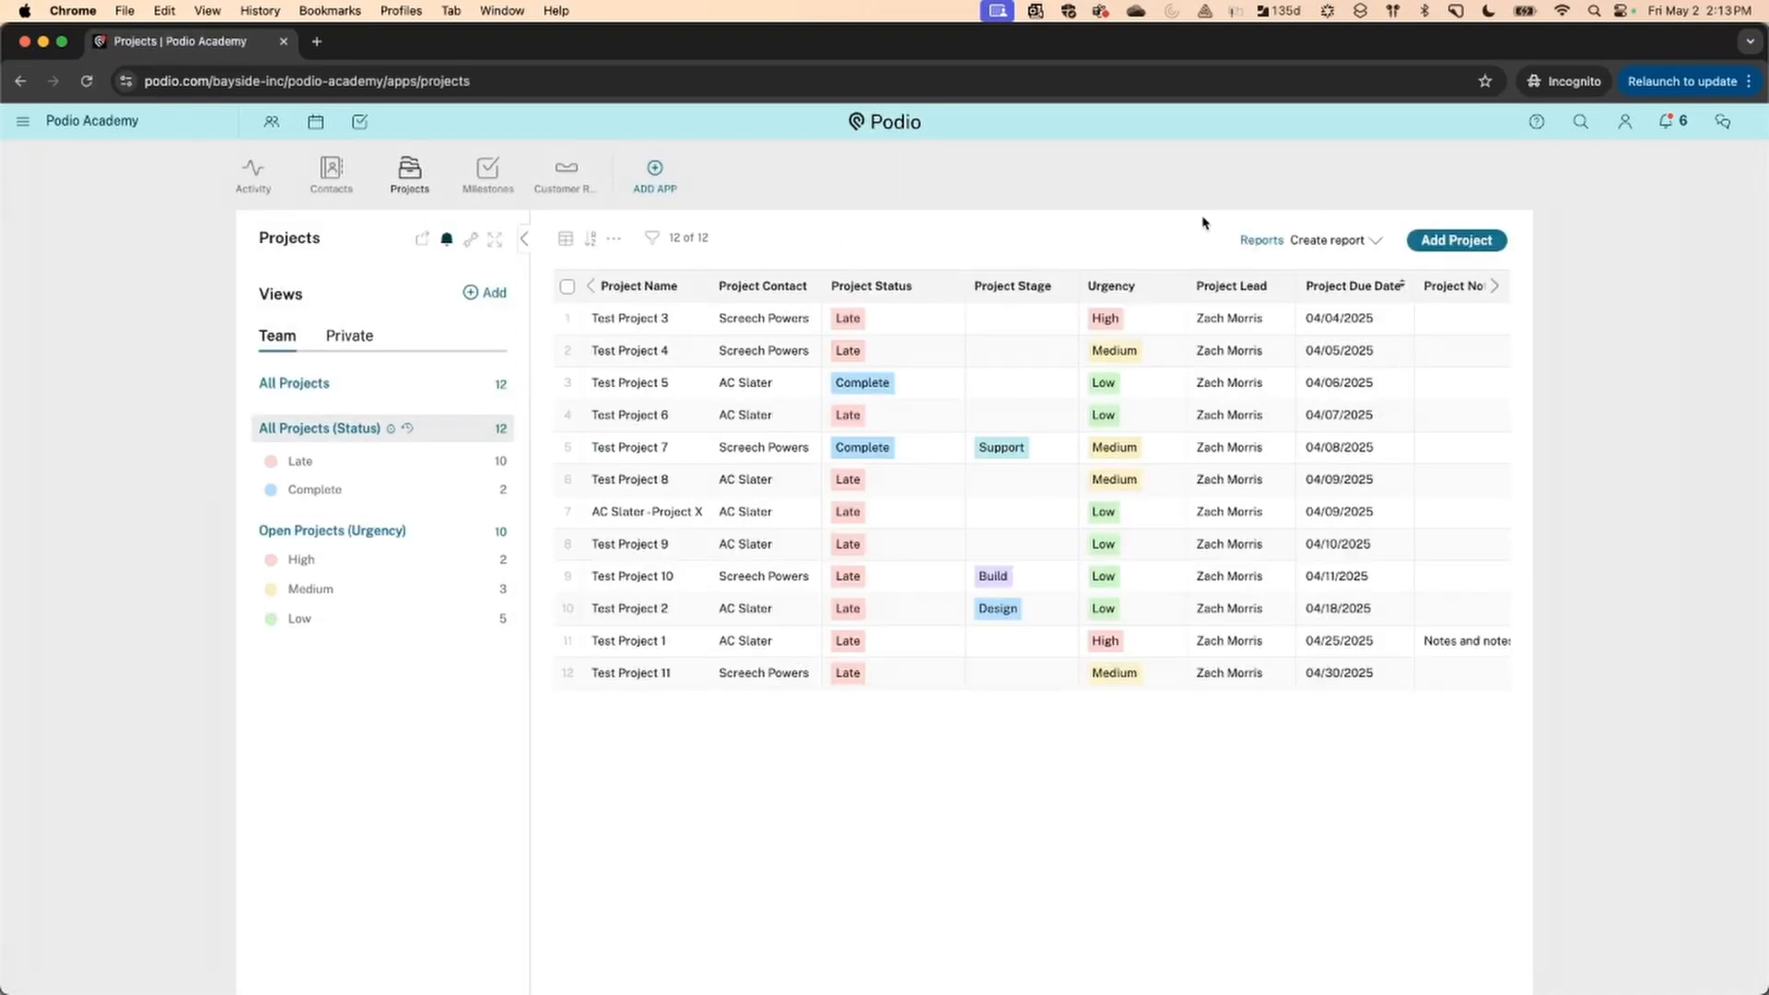
click(663, 318)
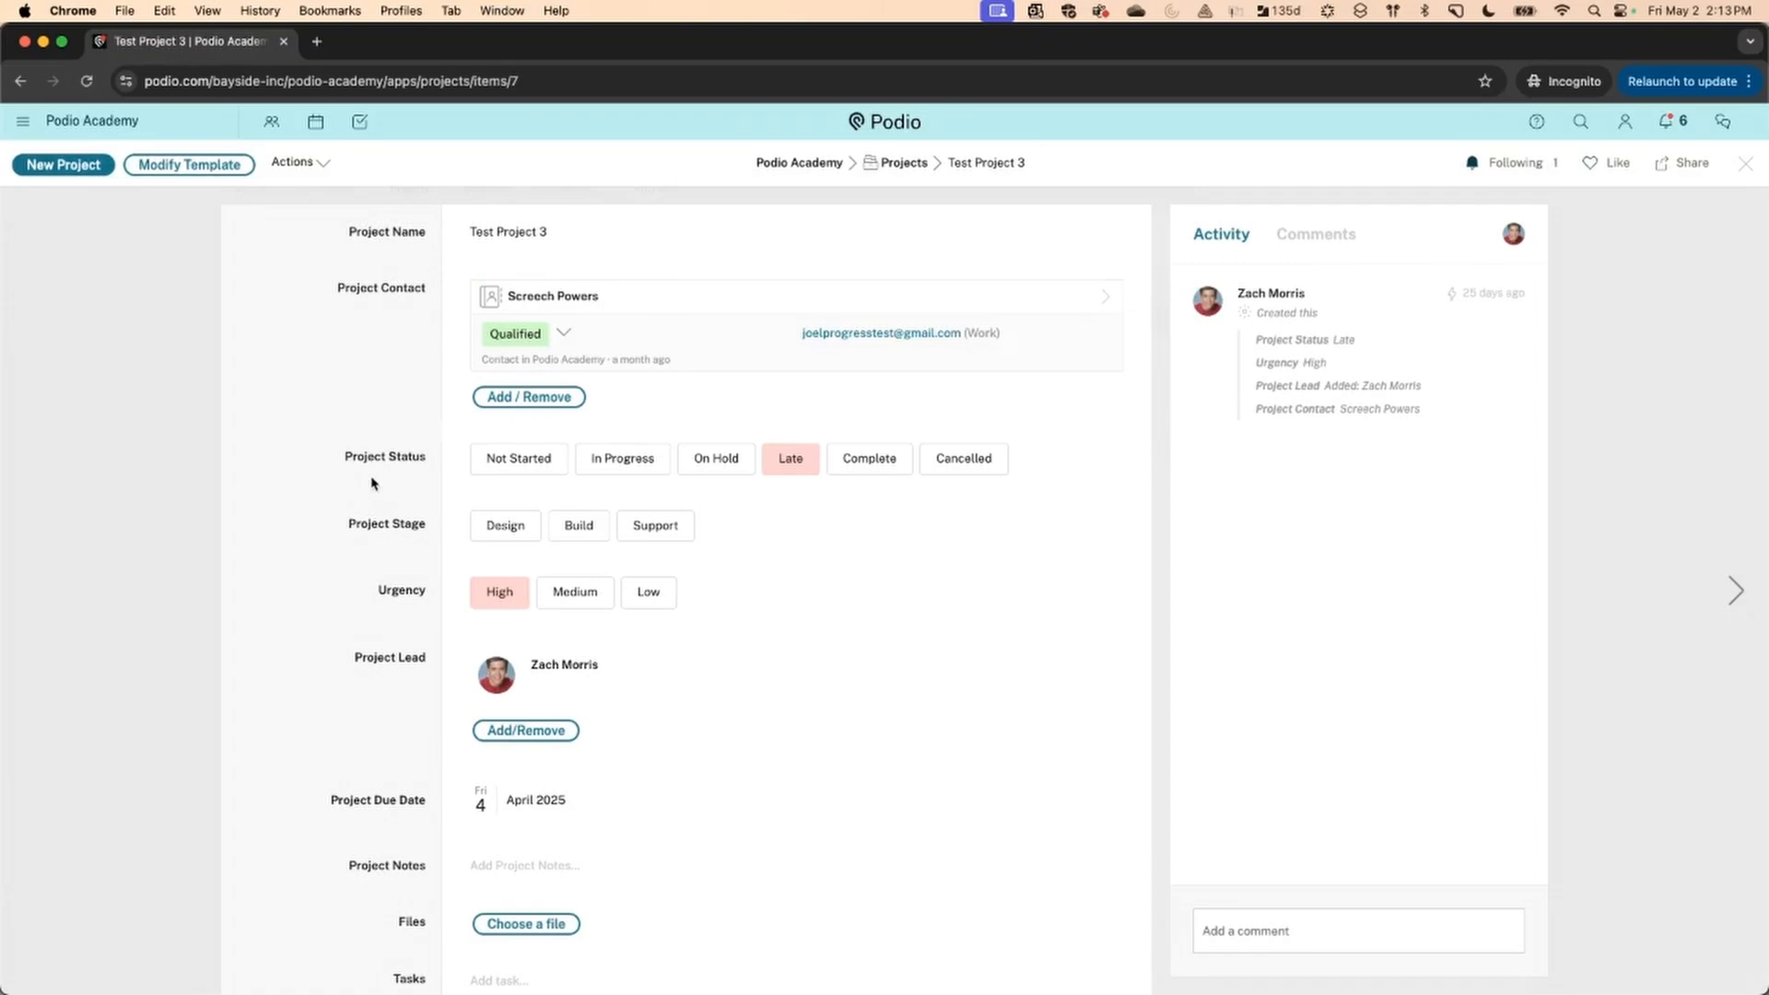
click(1746, 169)
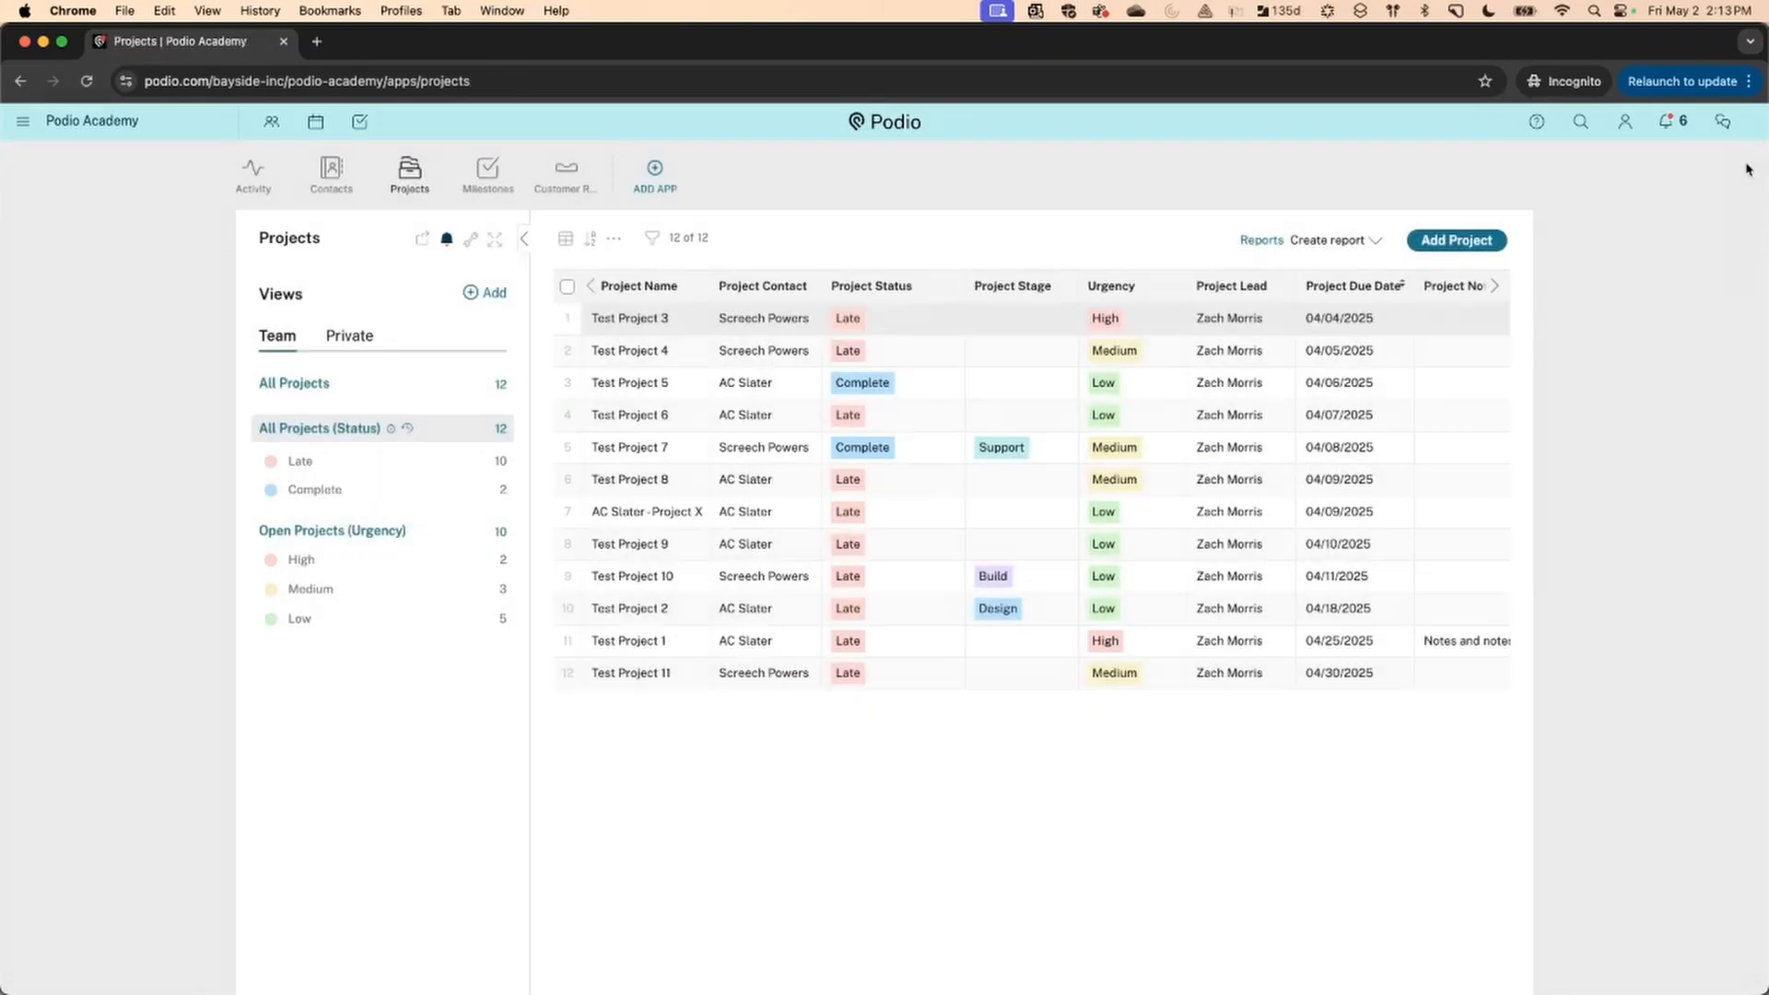
Create and save a project named Test Project 22, linked to the first suggested contact
click(1449, 255)
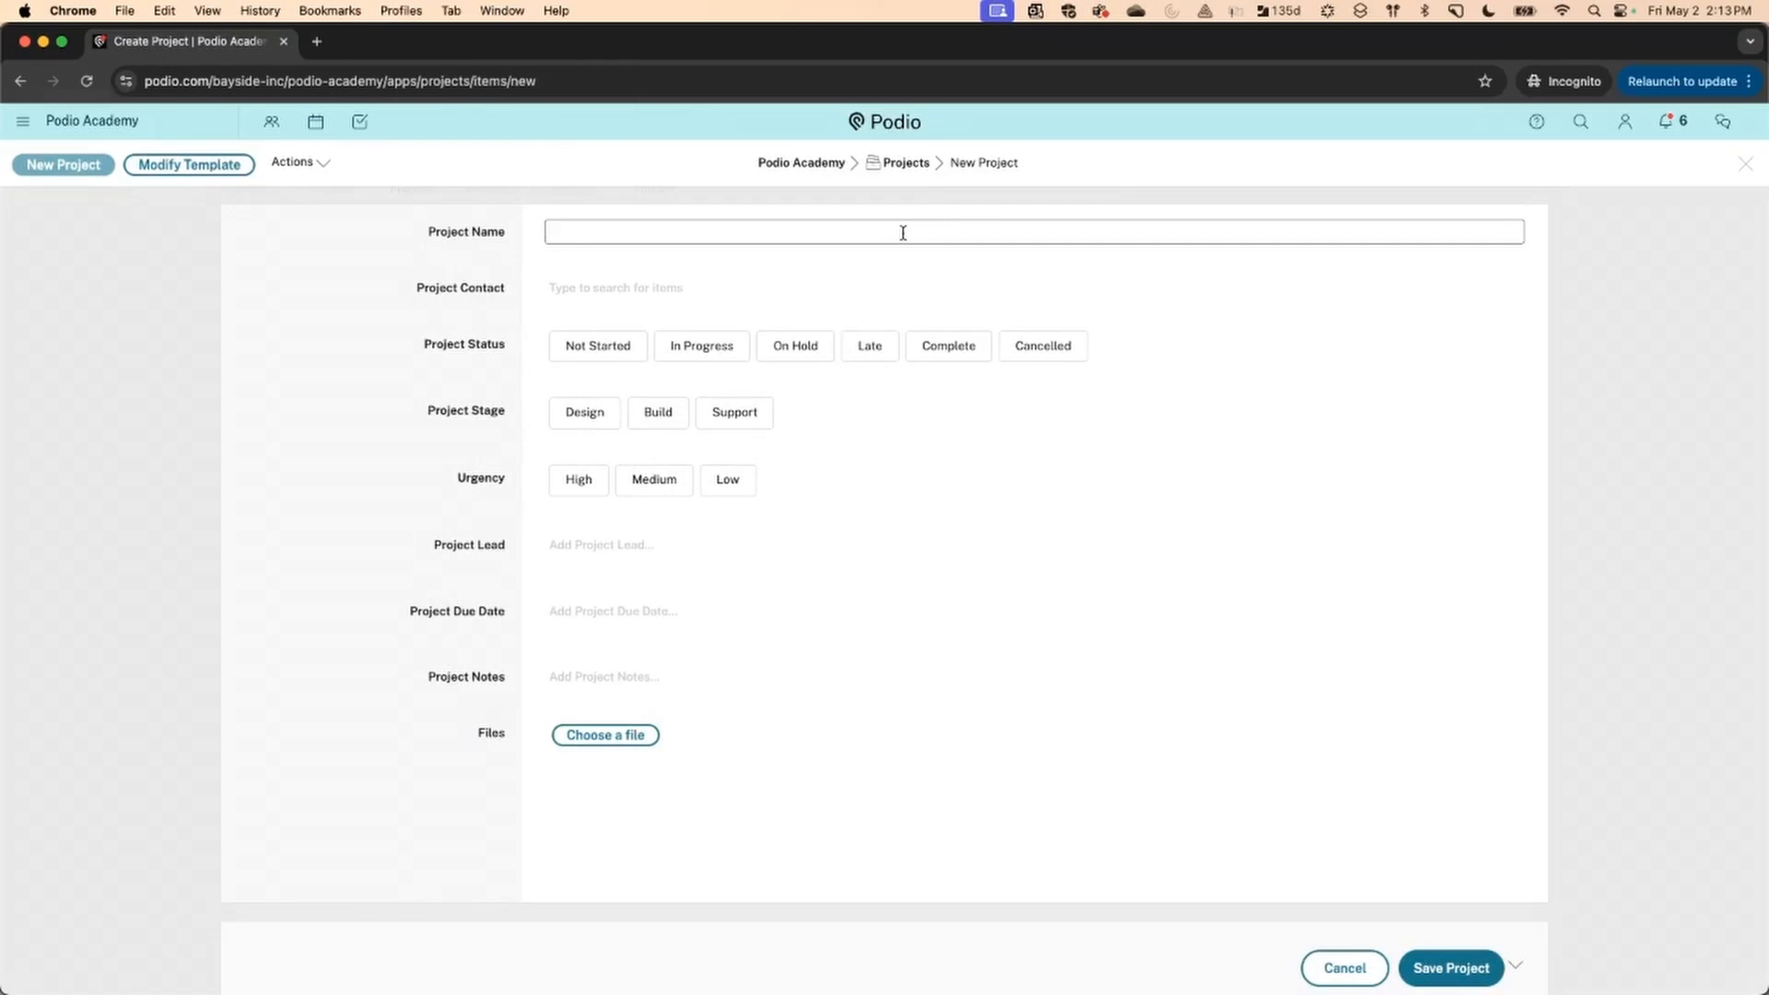
text(Test Project 22)
click(679, 291)
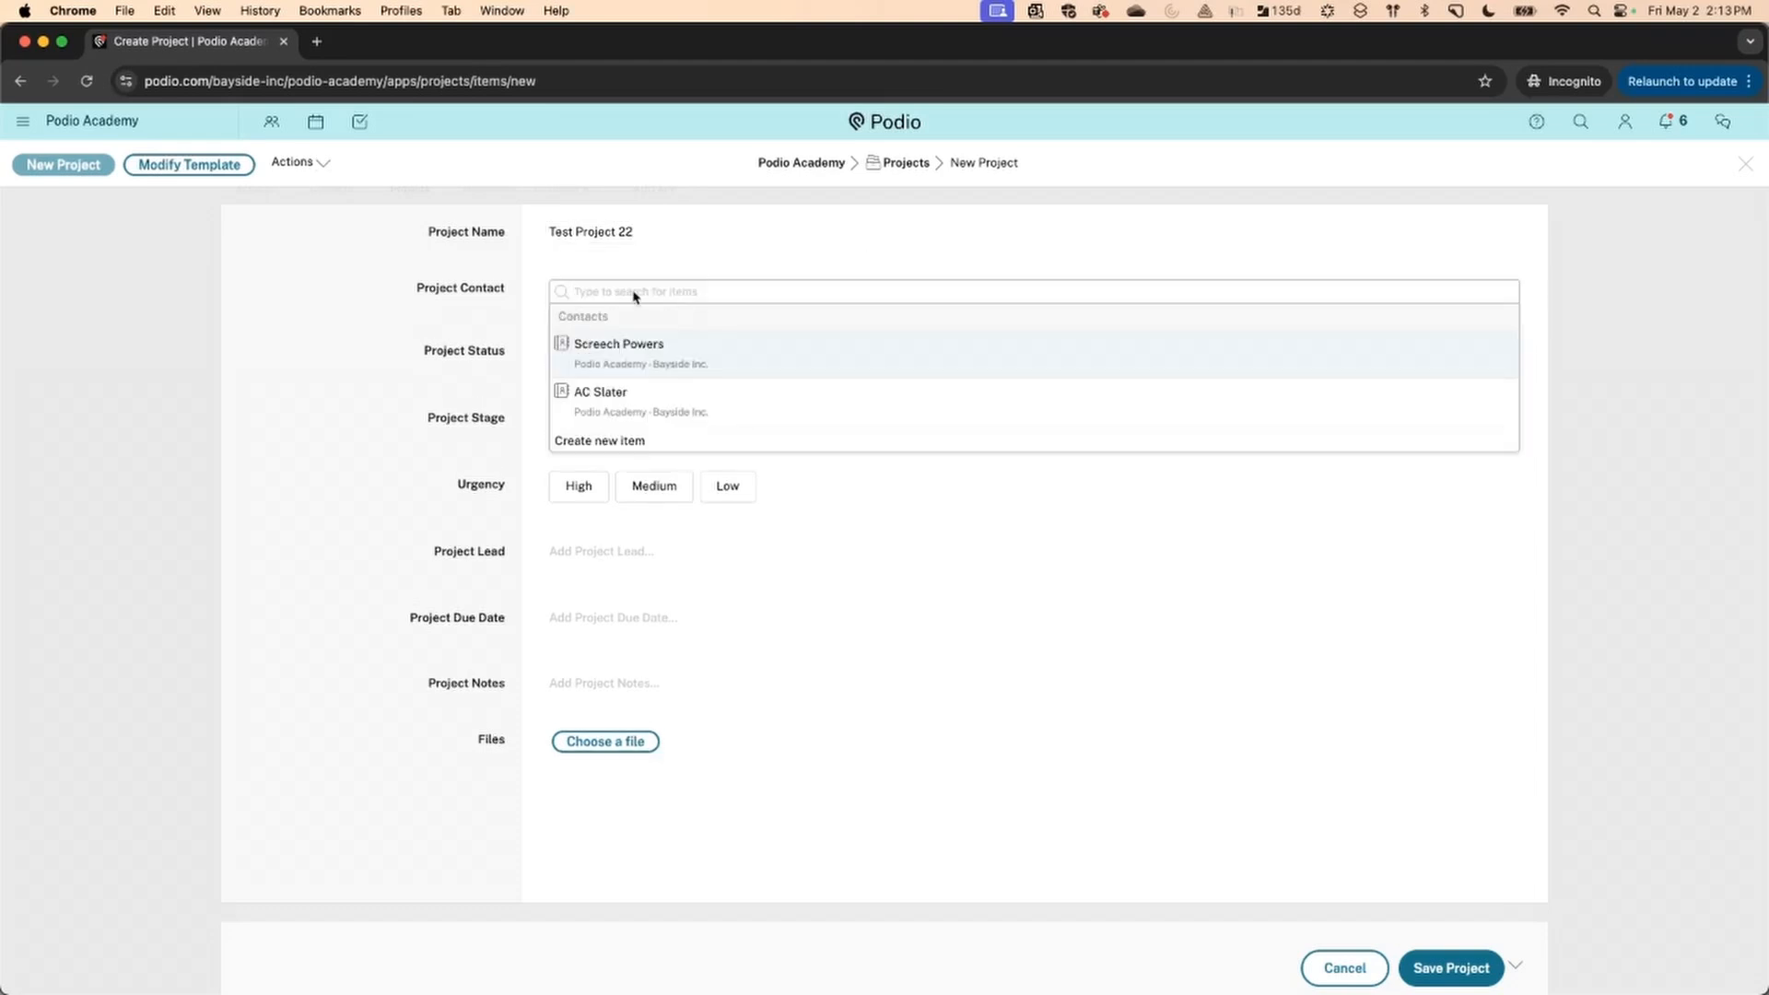
click(636, 346)
click(477, 304)
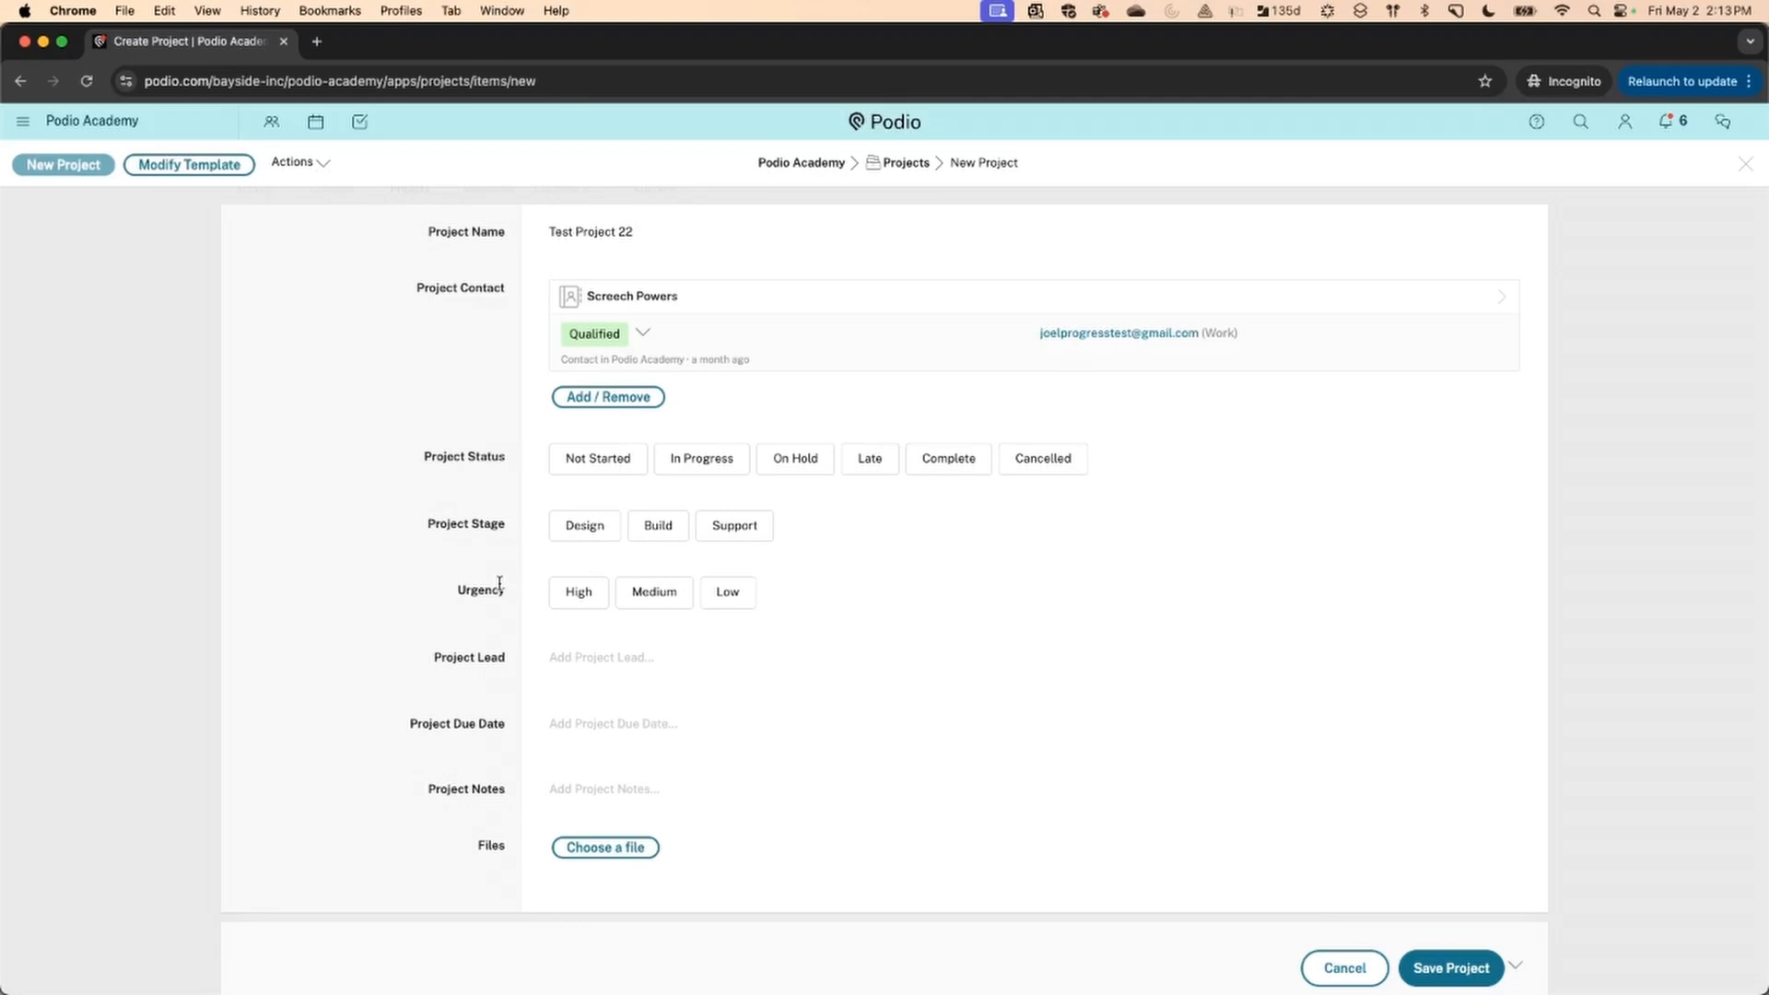
click(1450, 967)
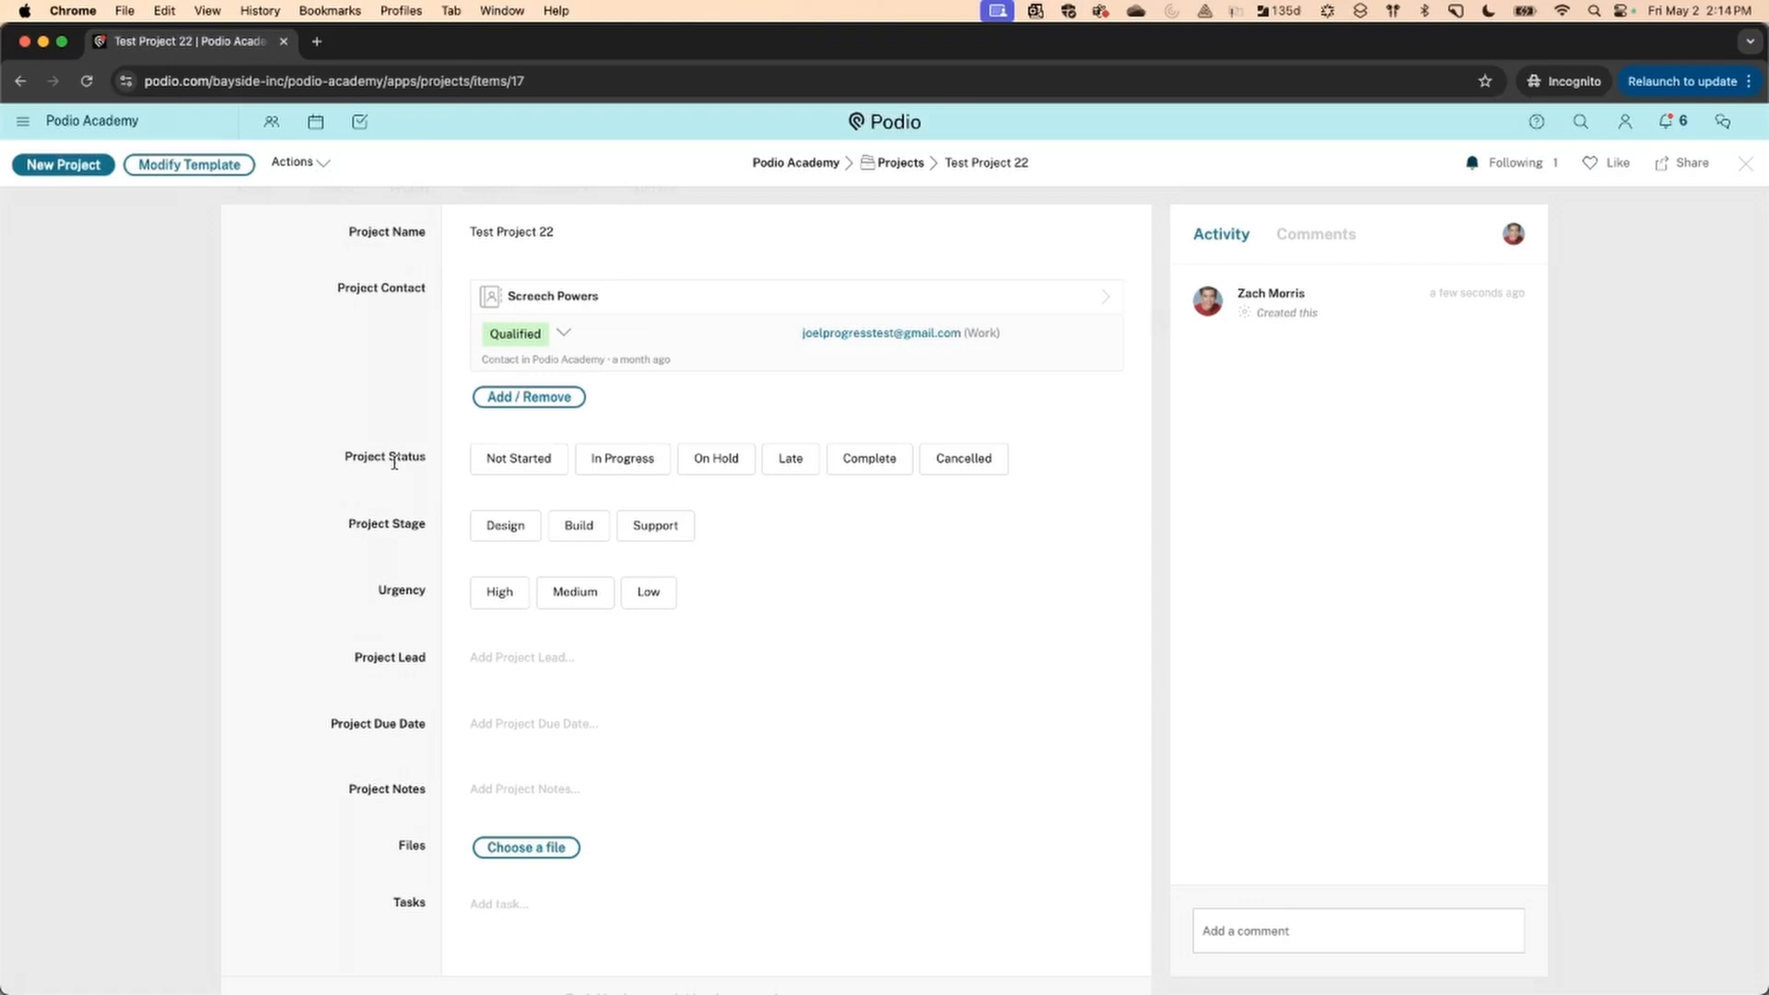
Set Test Project 22 to status Not Started, stage Design and urgency Medium, and return to the project list
click(530, 466)
click(532, 468)
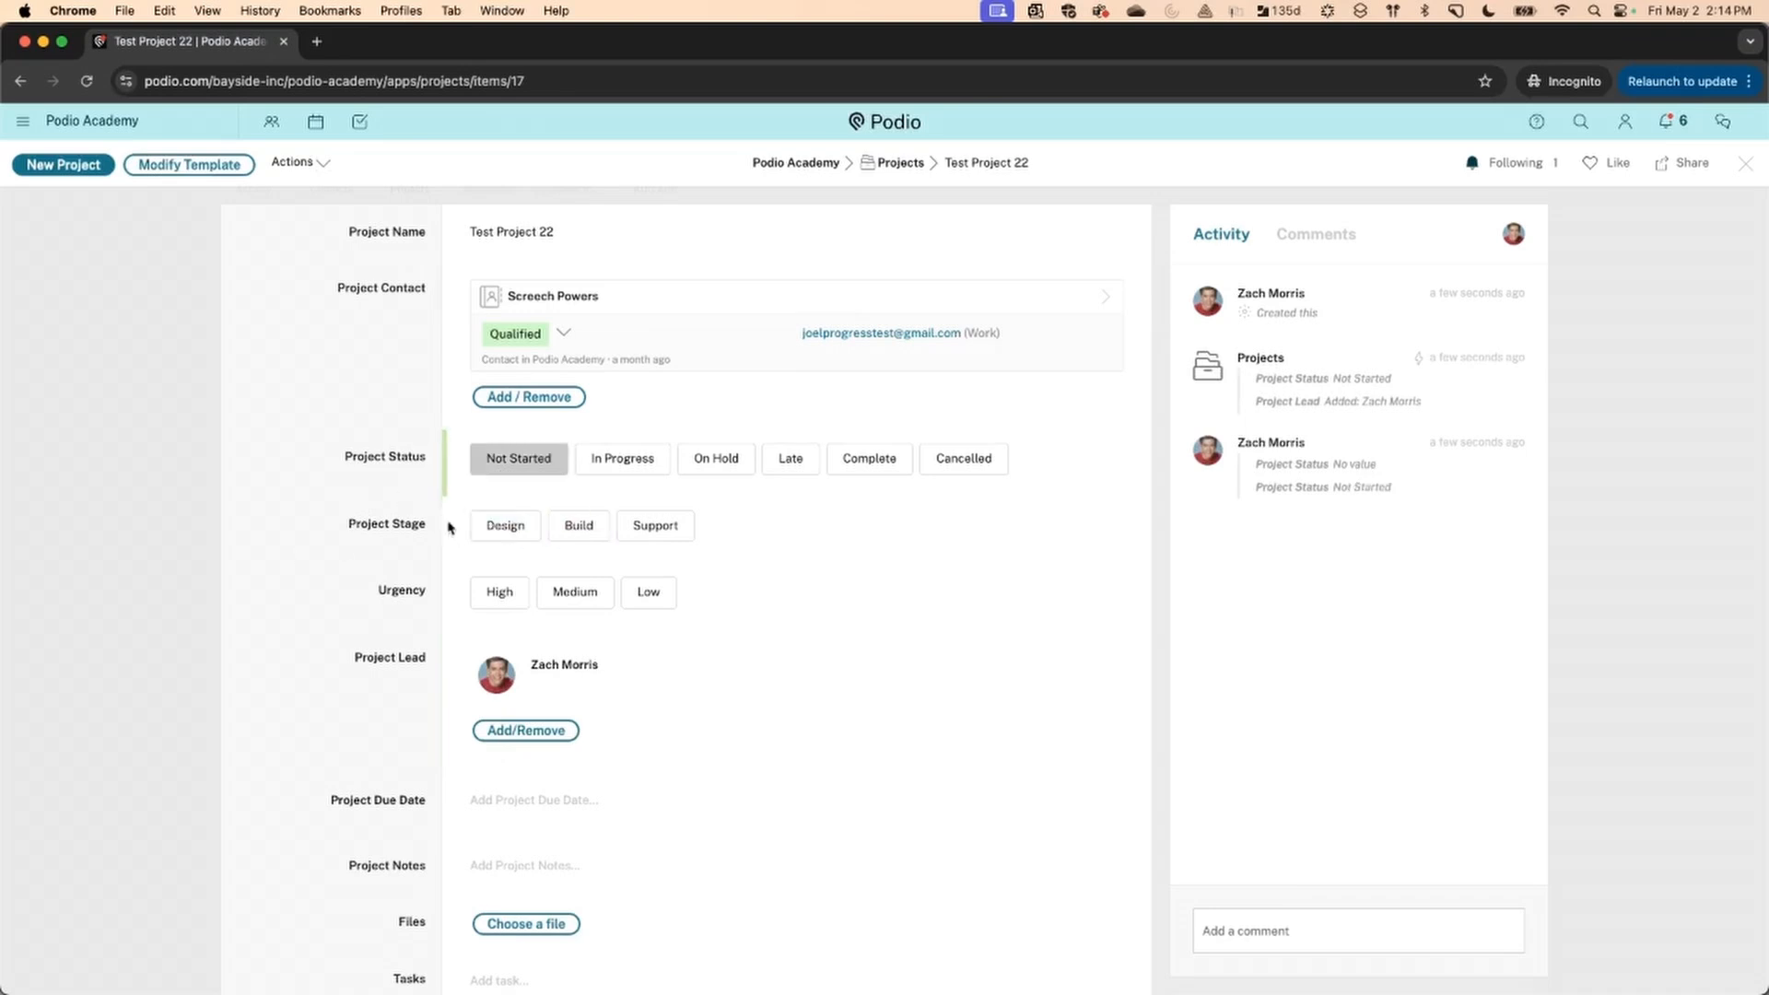
click(489, 526)
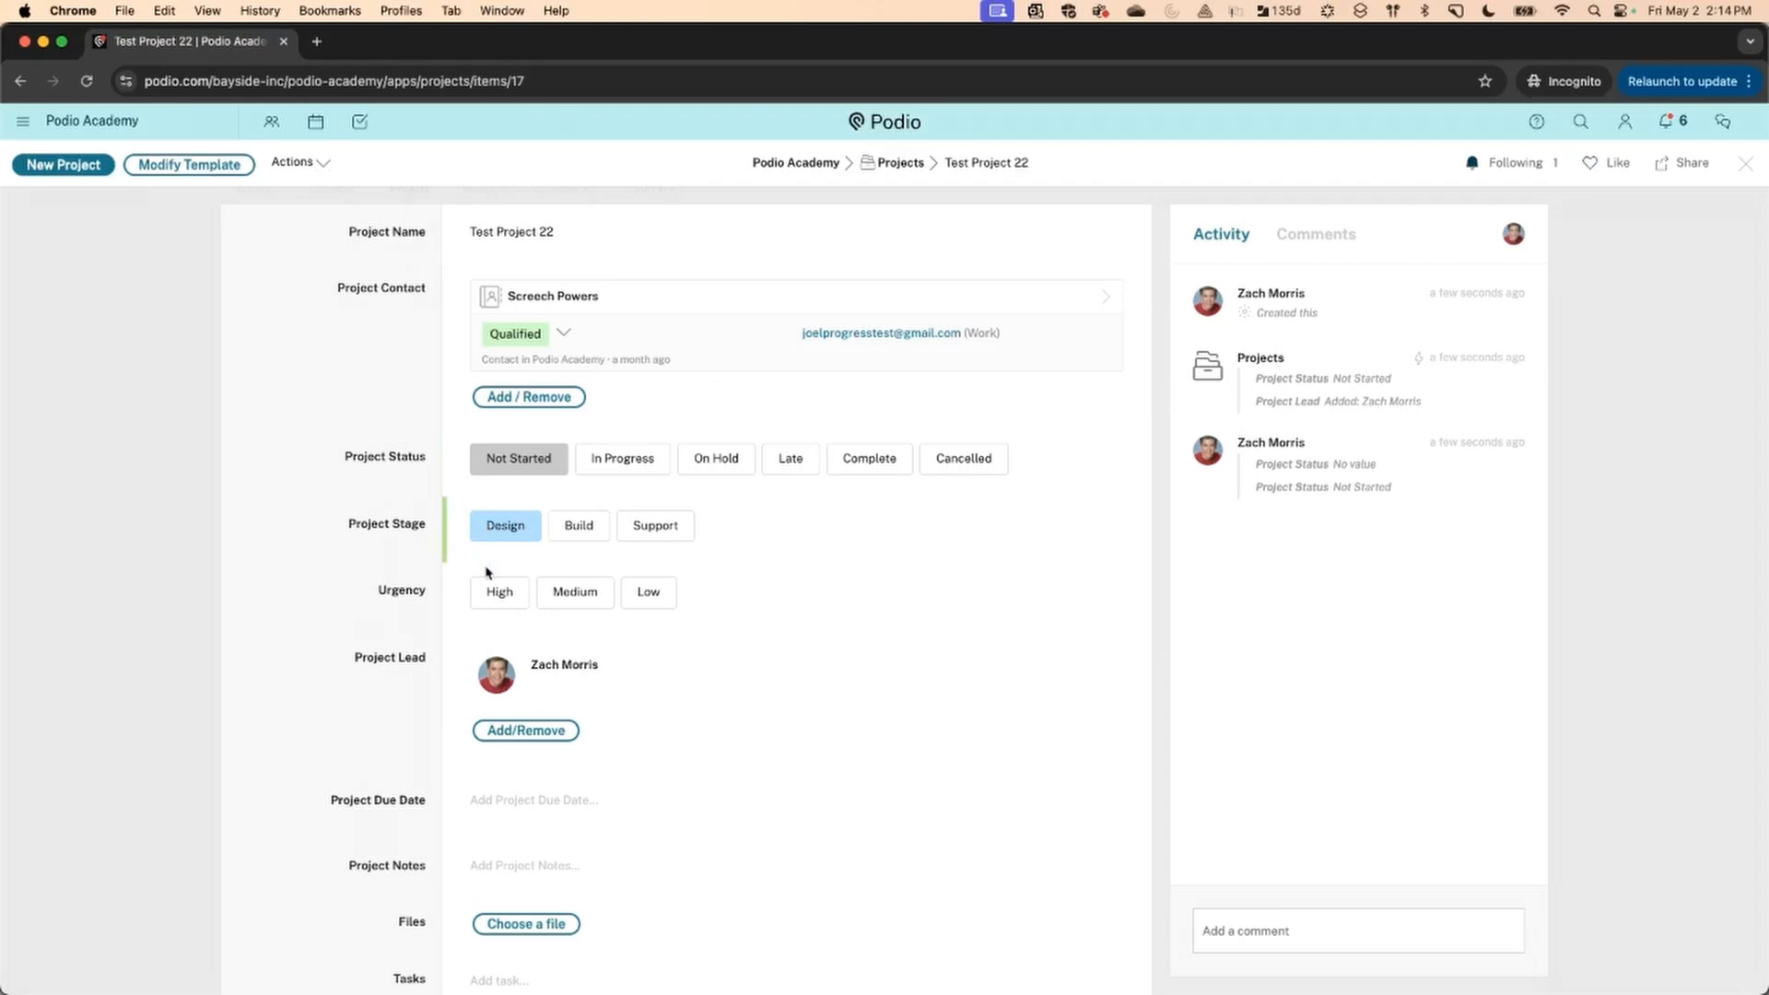
click(563, 601)
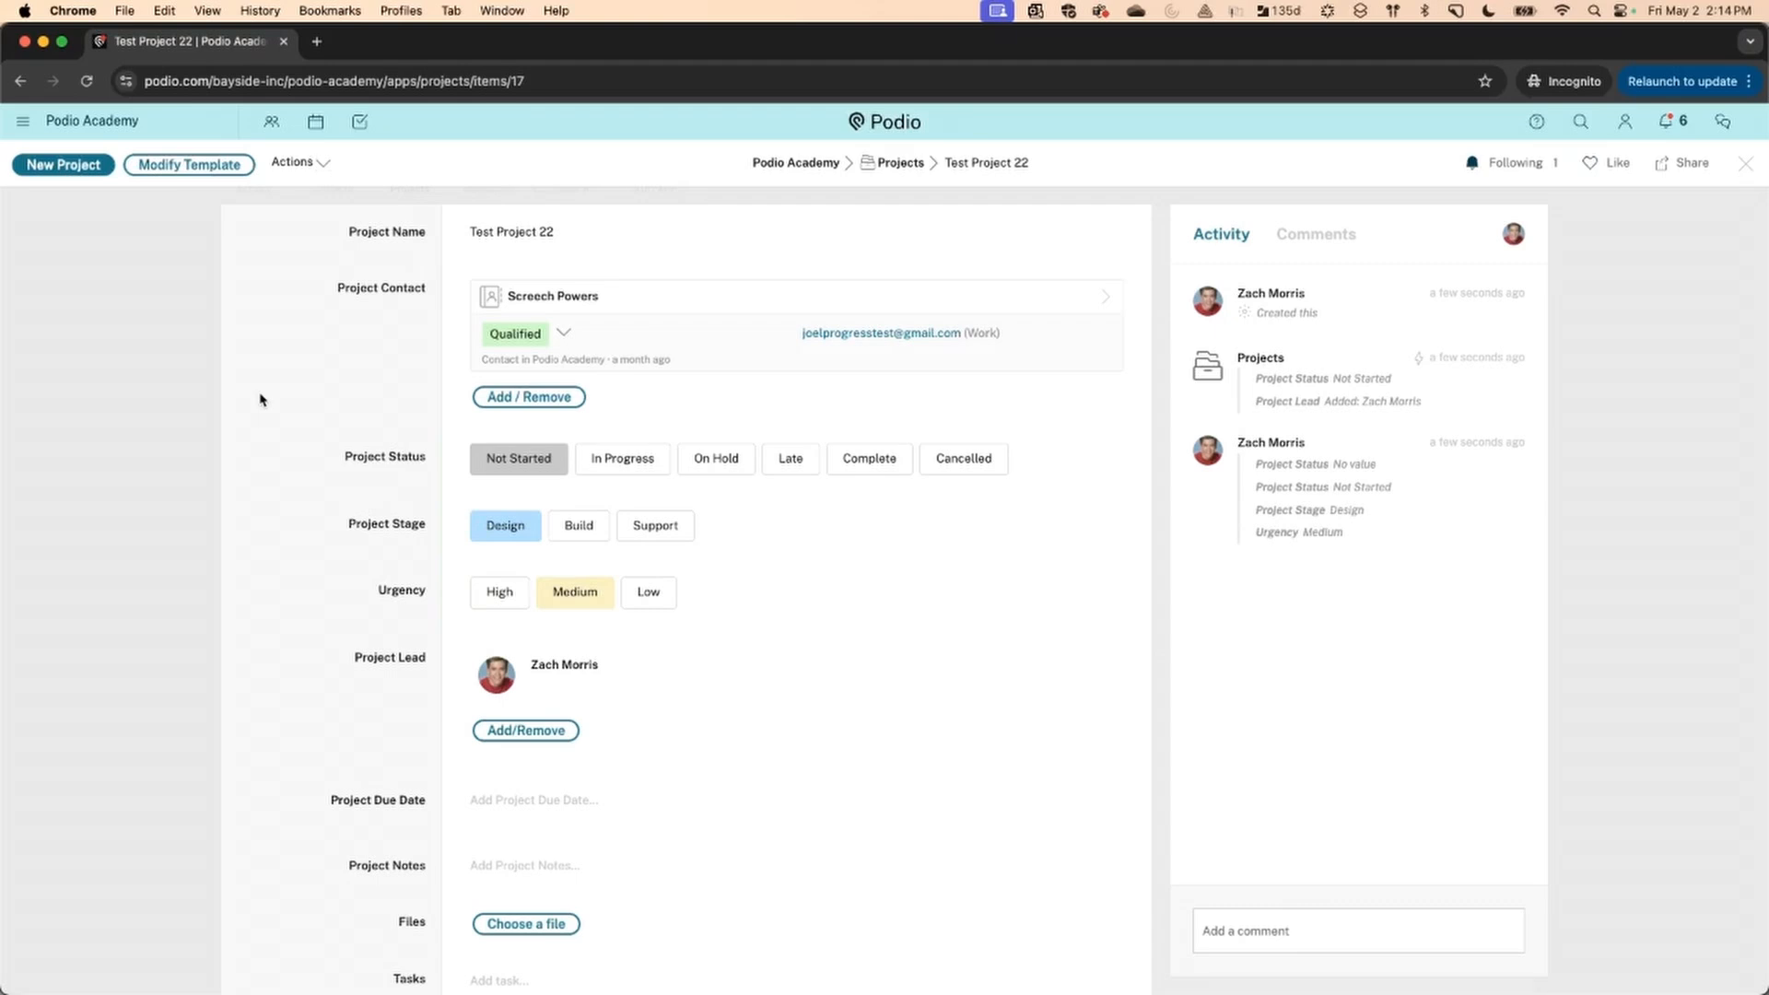
click(1747, 164)
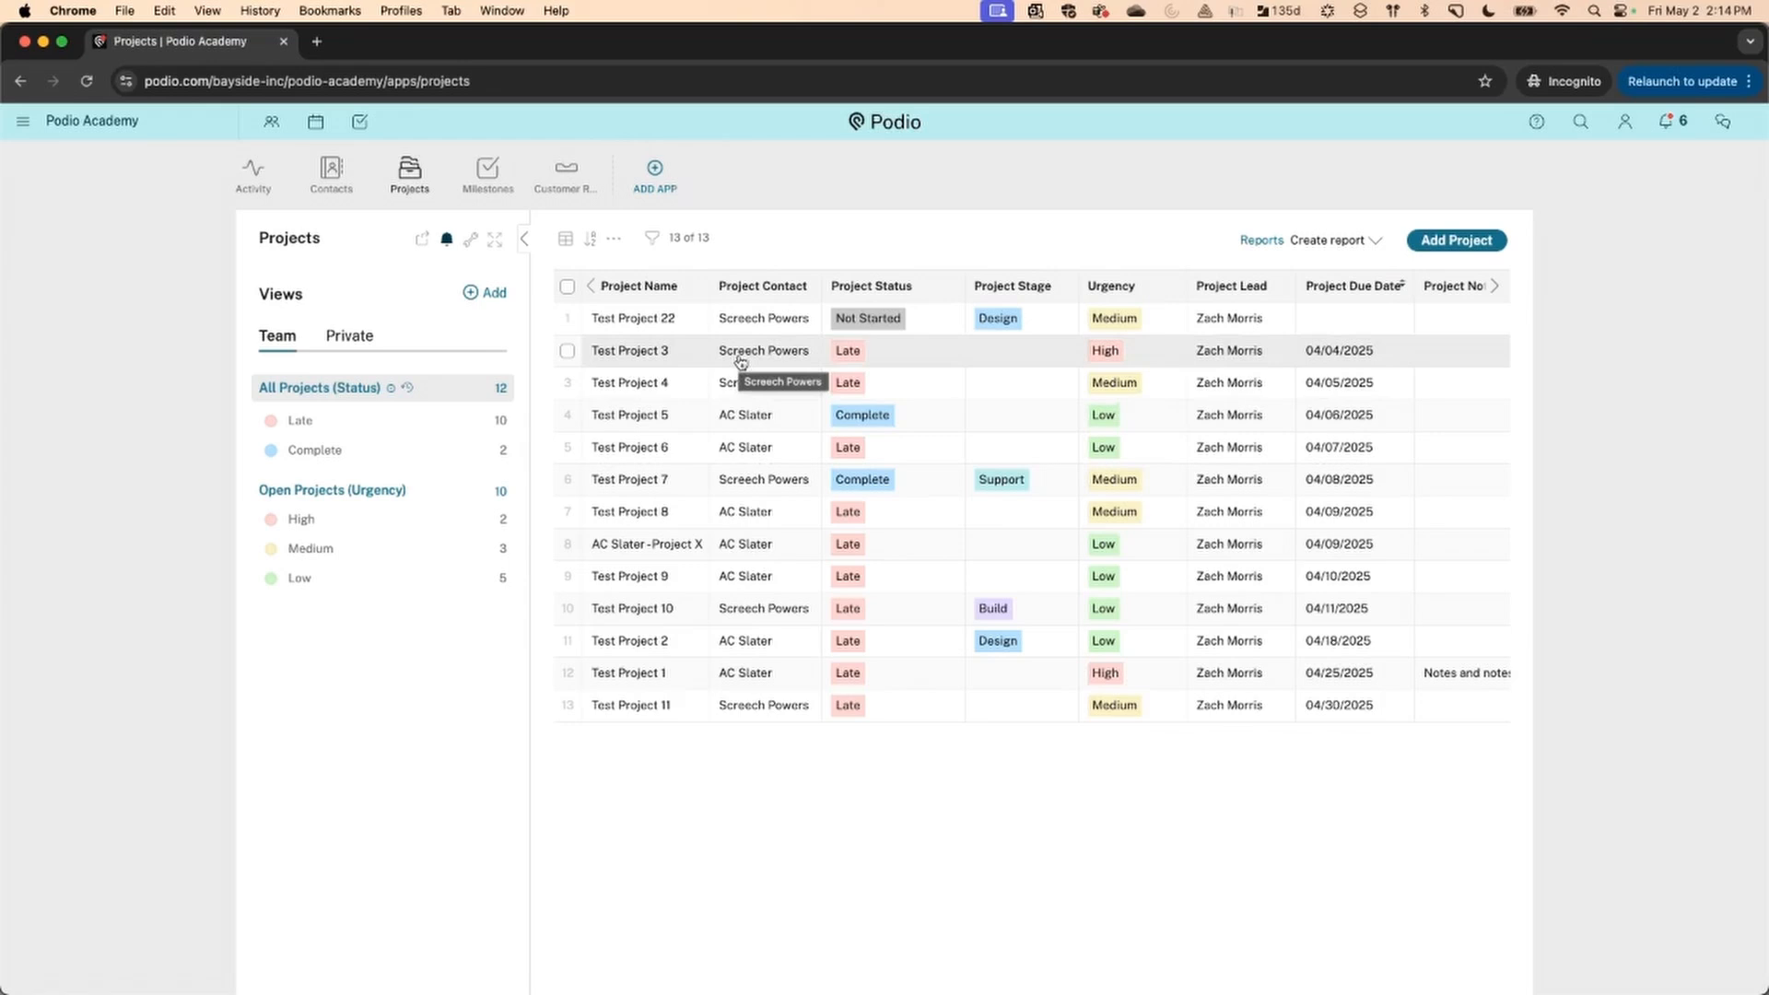
Filter the project list to projects whose Project Status is Late
click(652, 241)
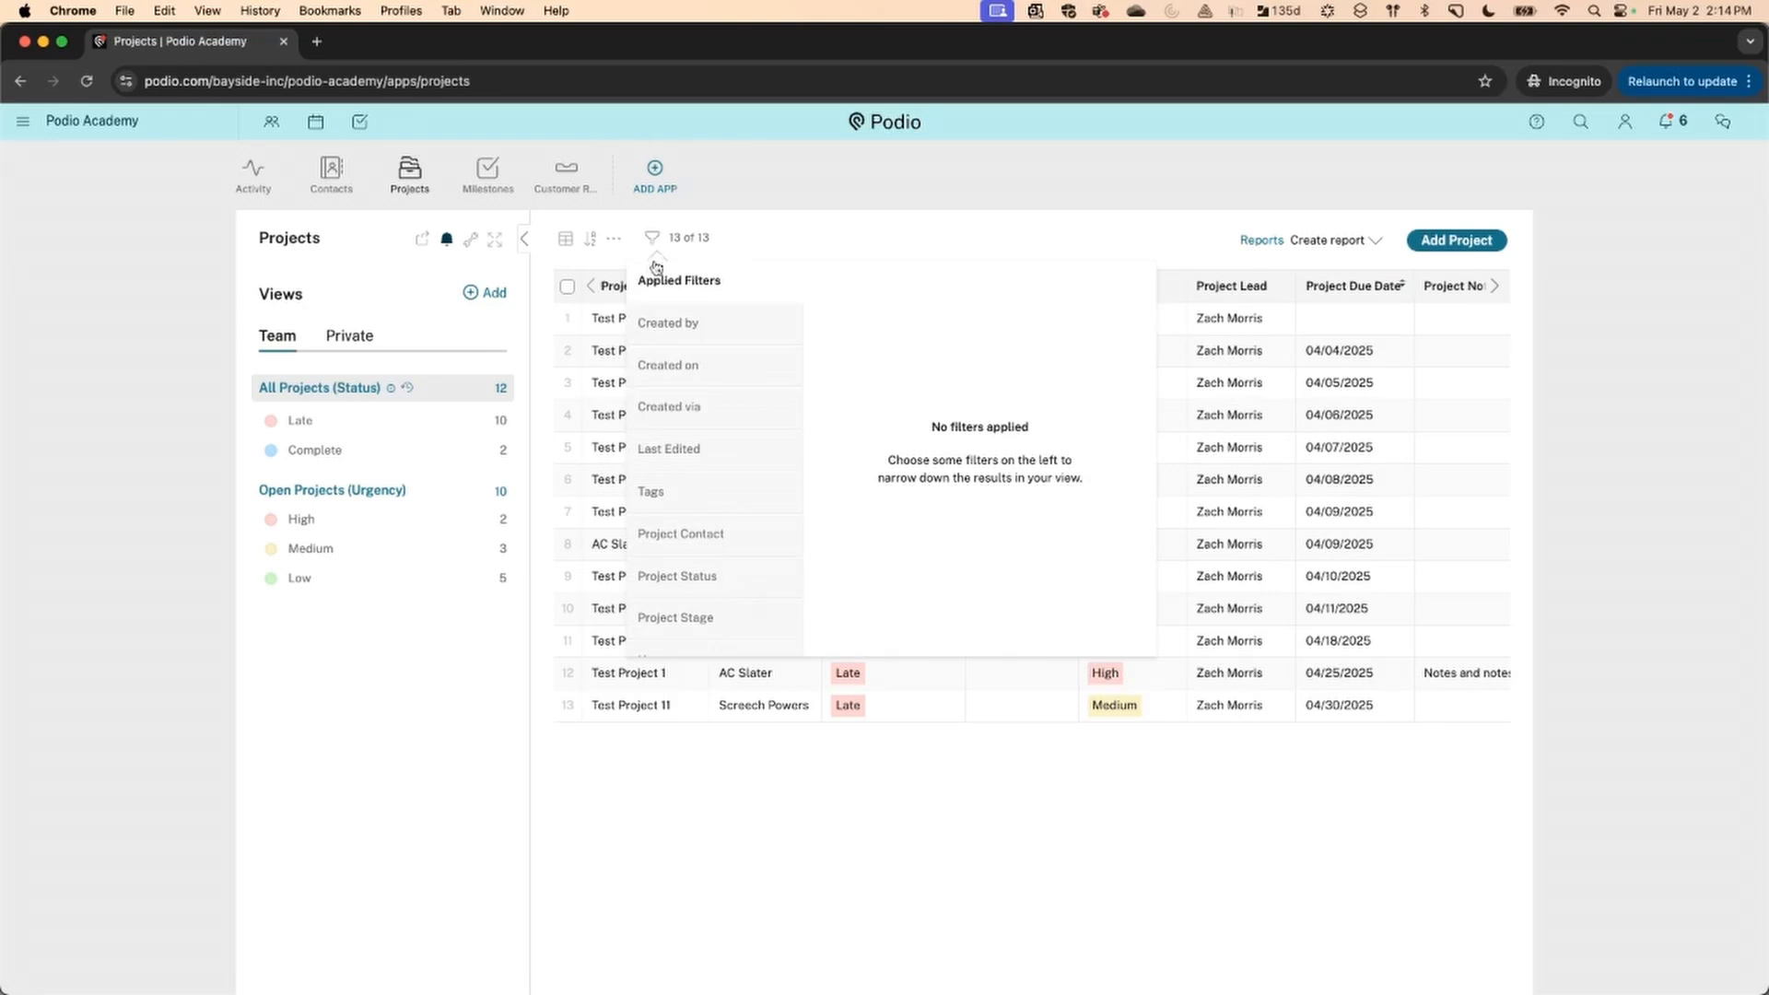
click(685, 575)
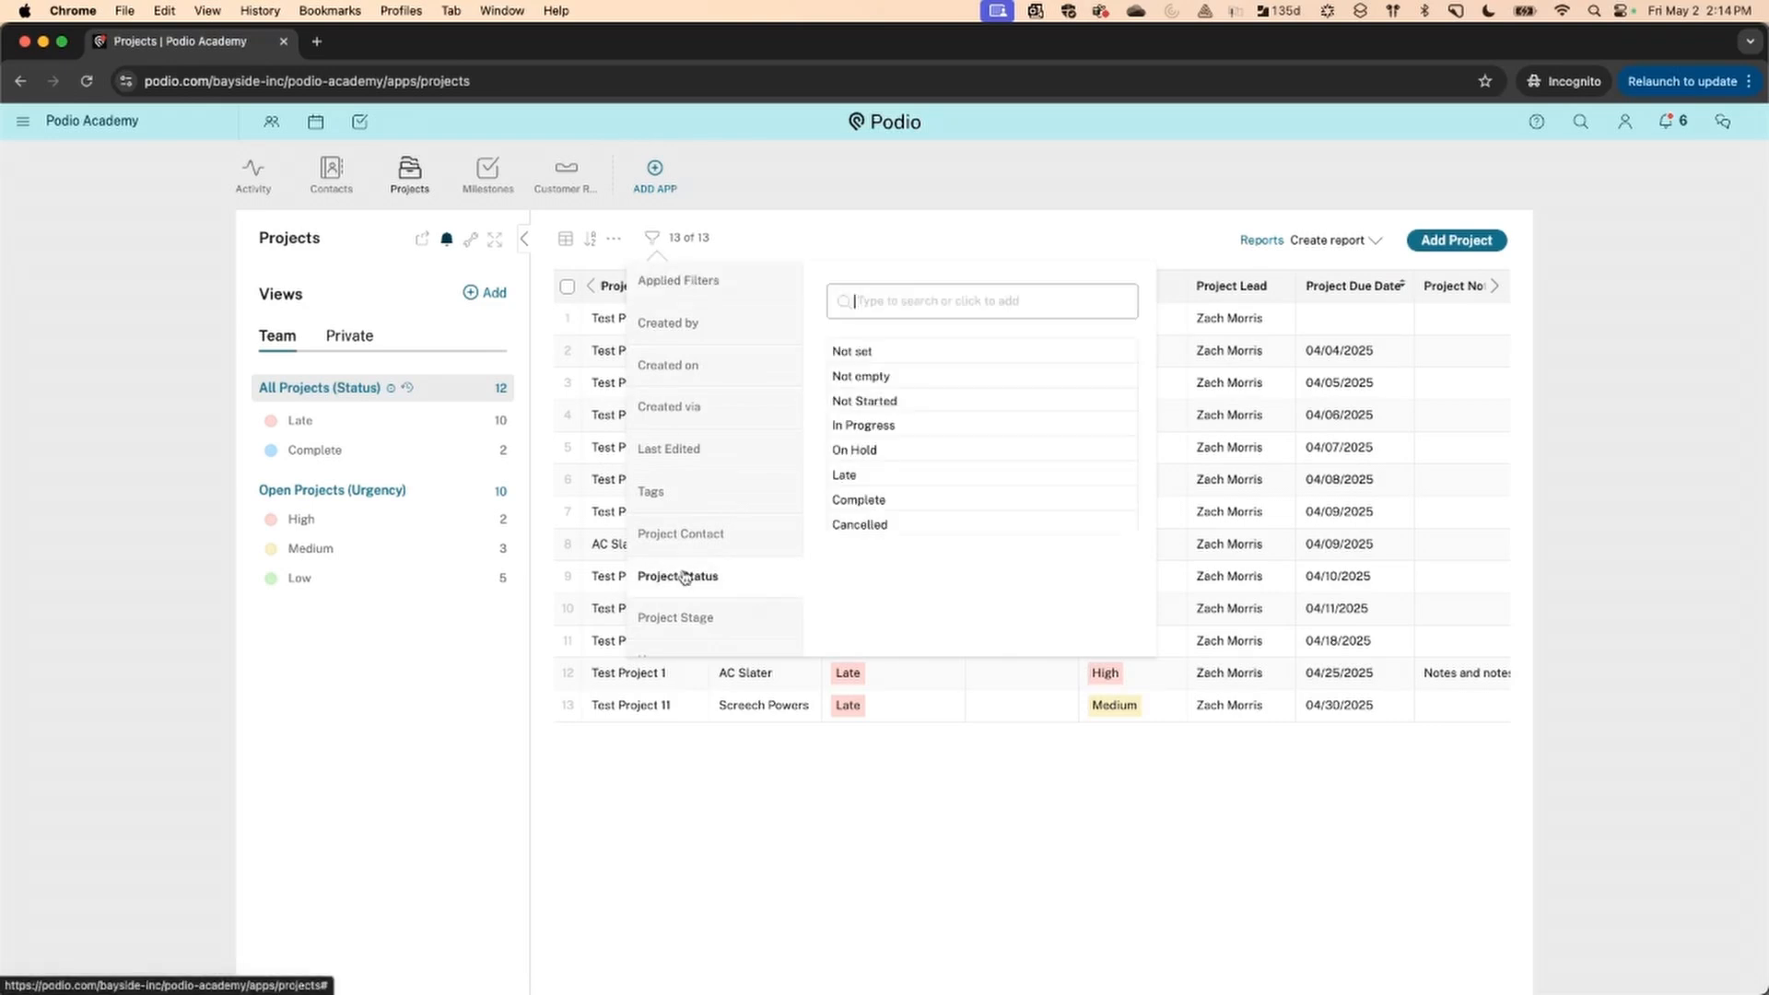
click(843, 470)
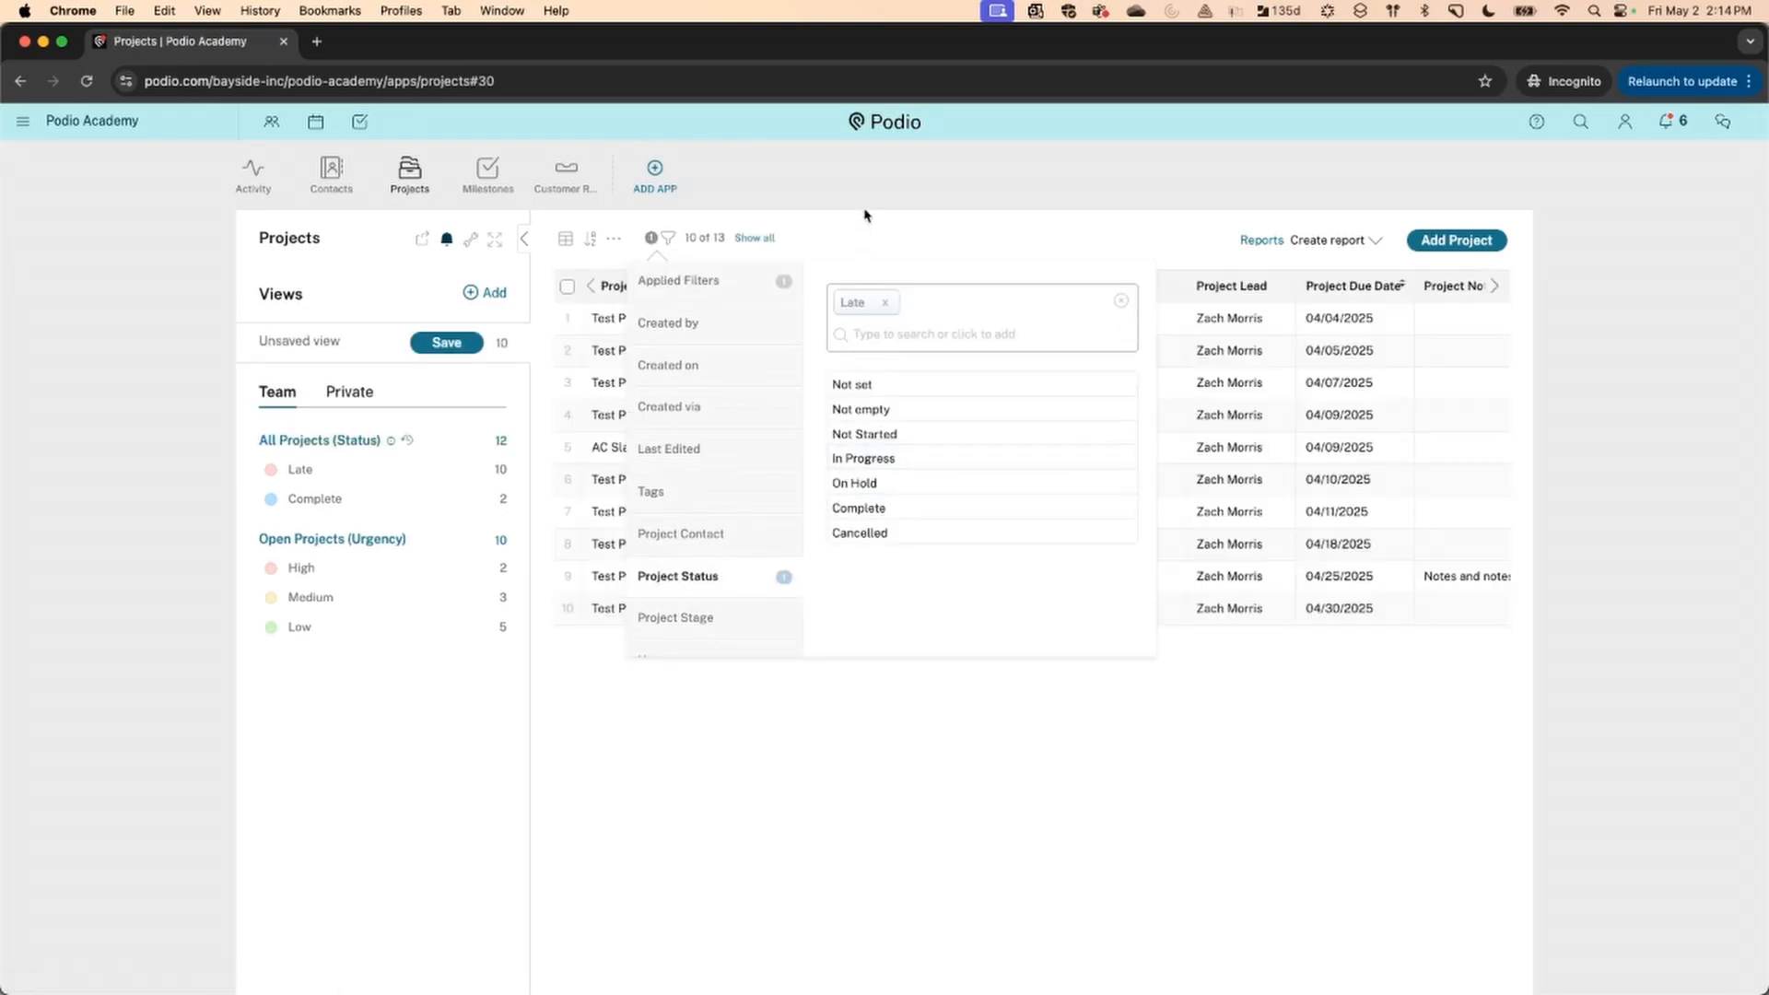
click(868, 237)
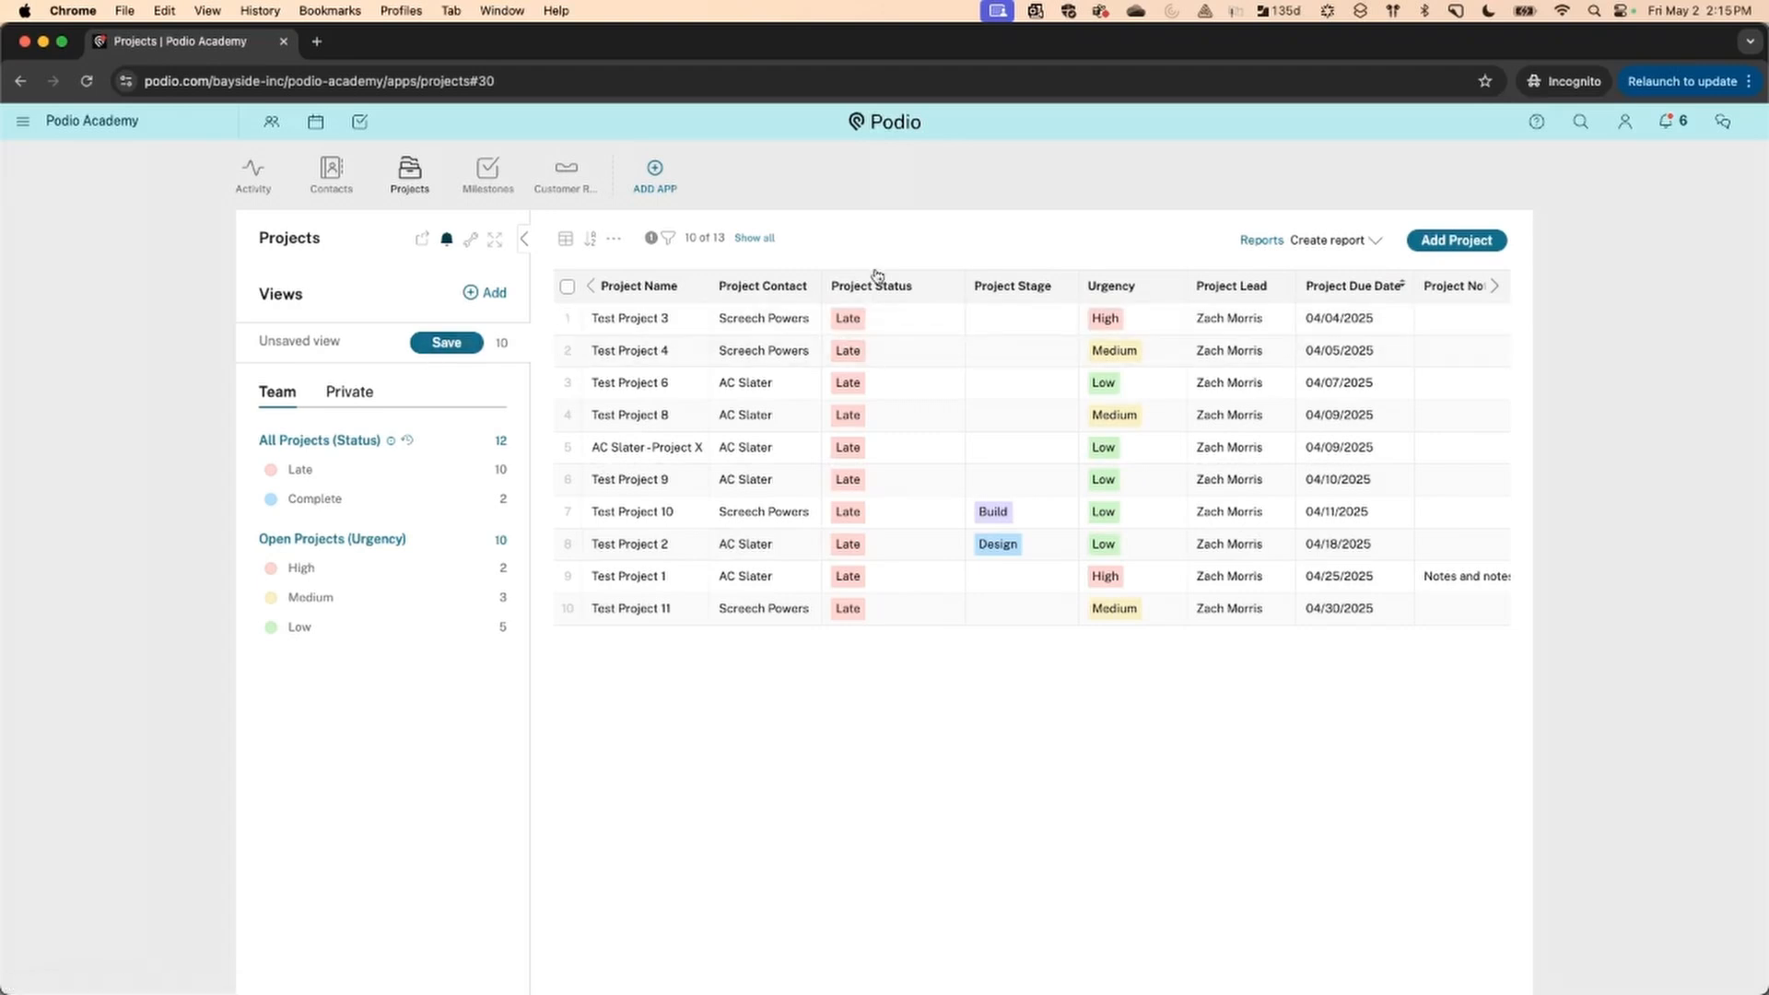
Add a Project Lead filter for the listed workspace member
click(667, 239)
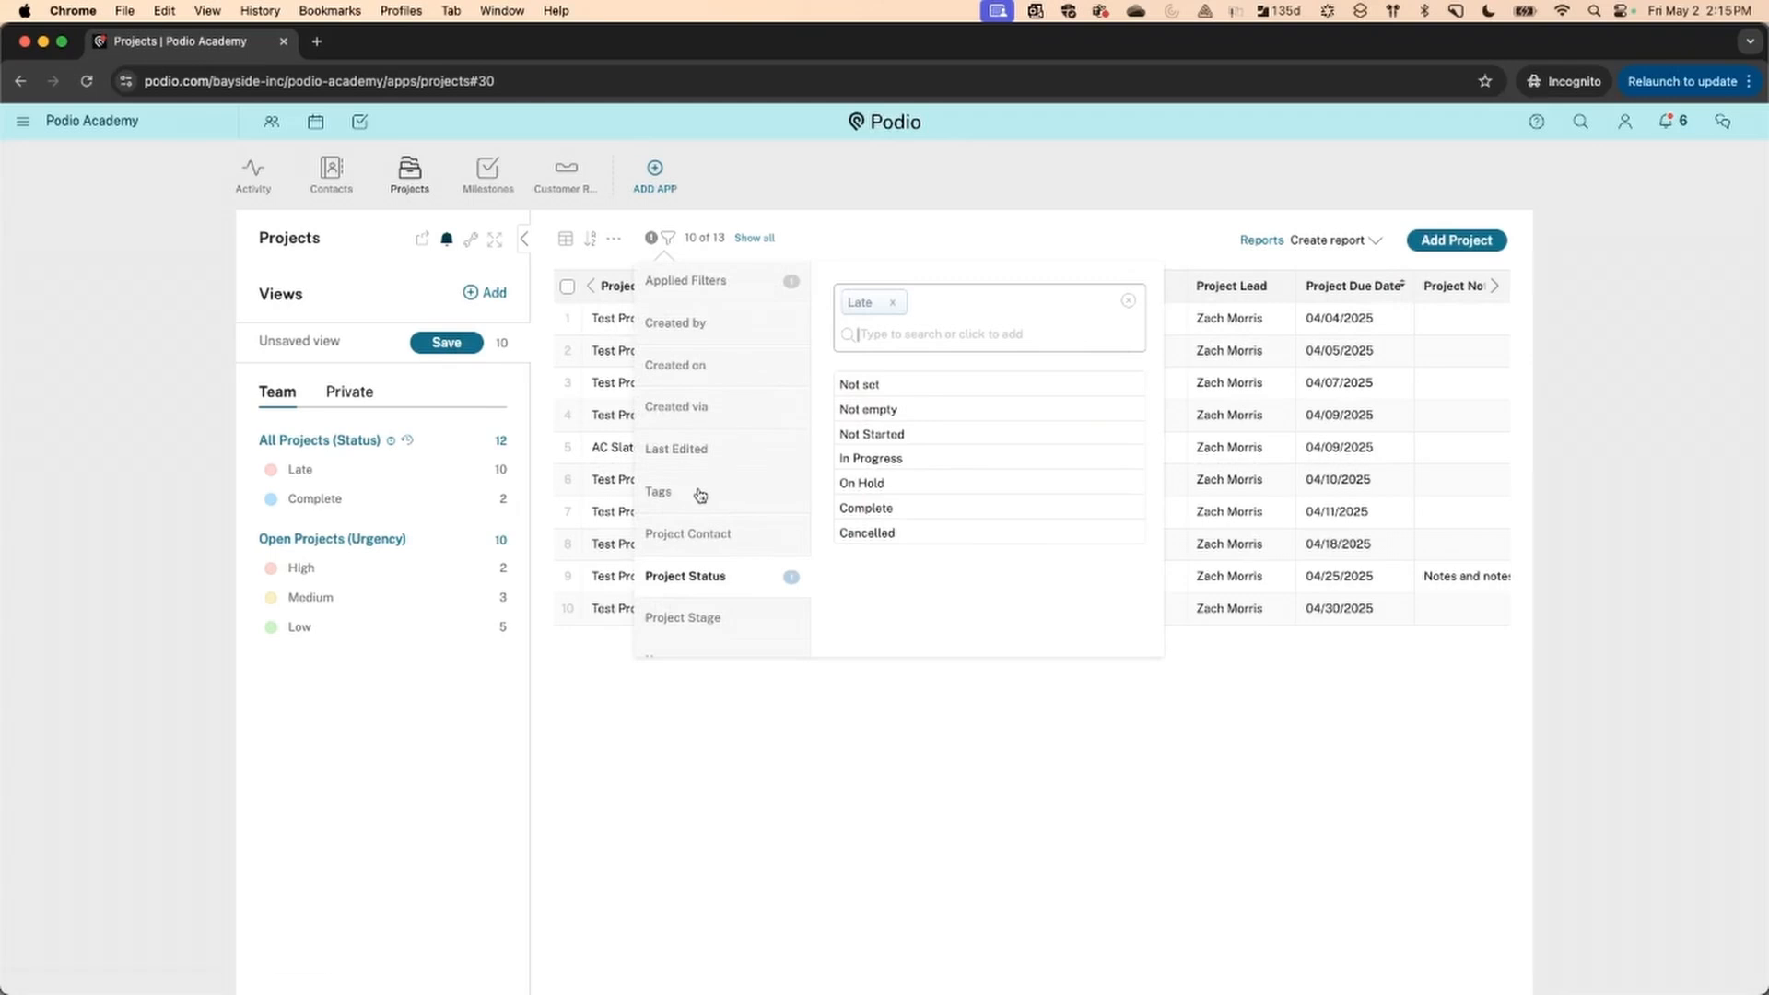
scroll(695, 620, down, 2)
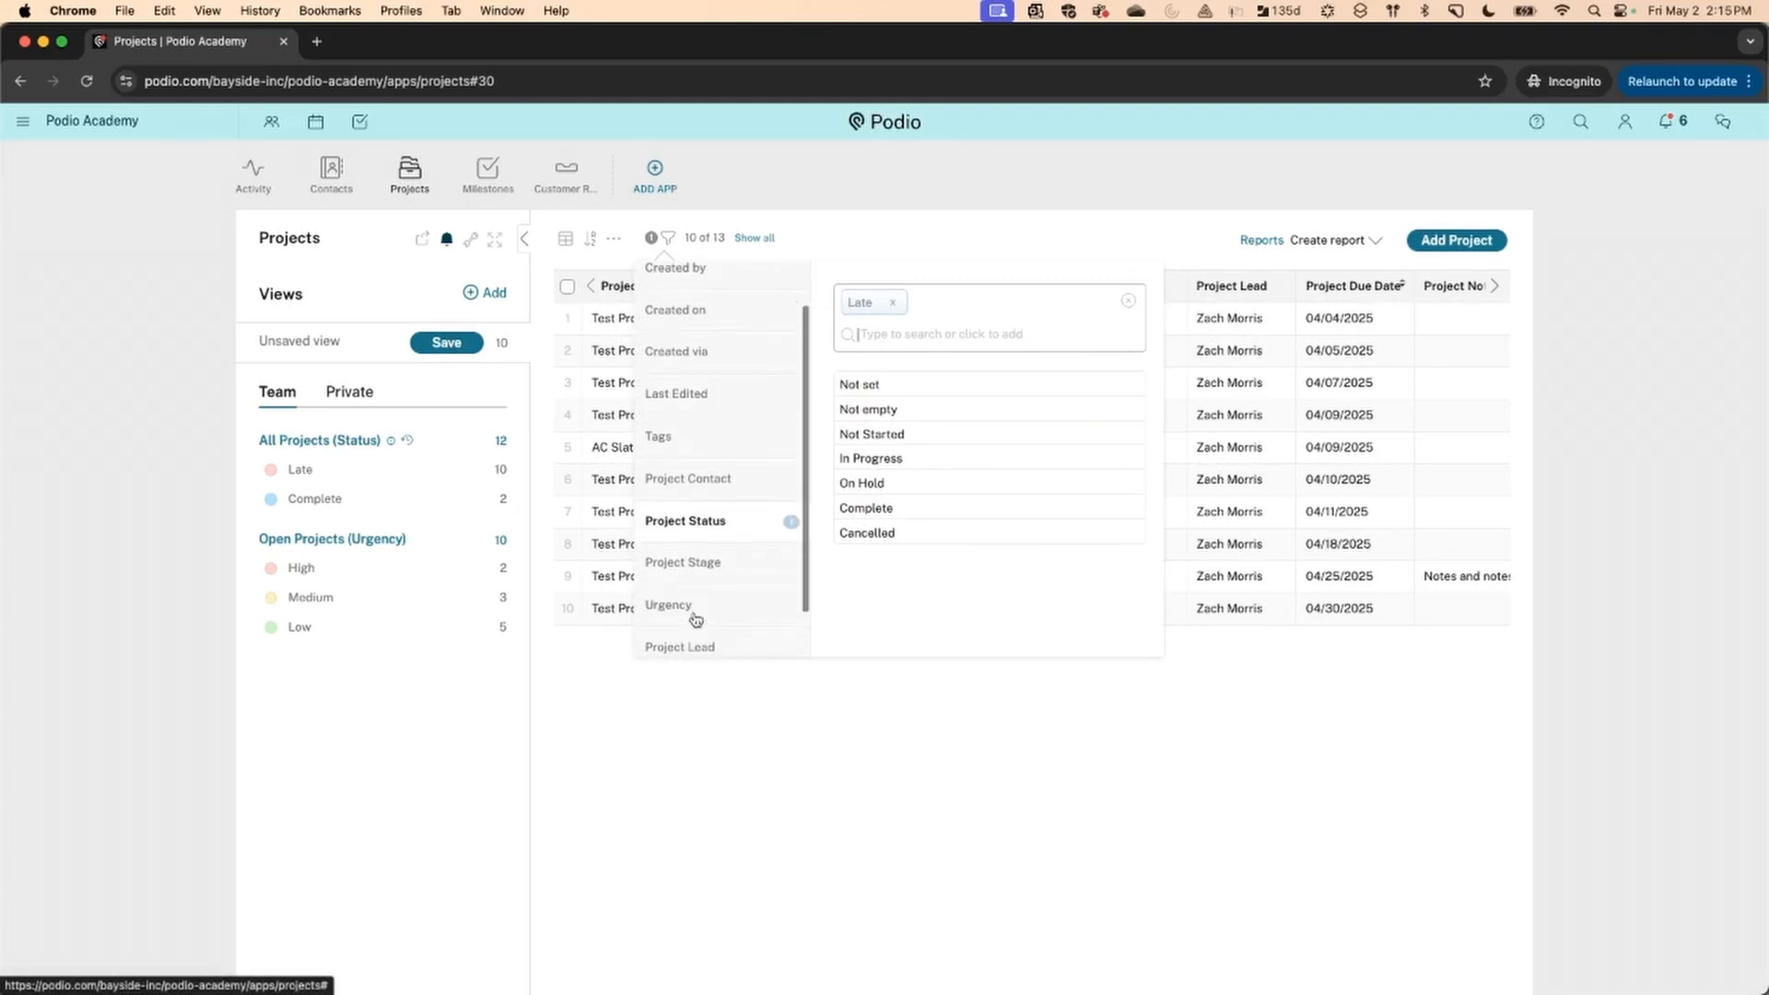
scroll(695, 619, down, 1)
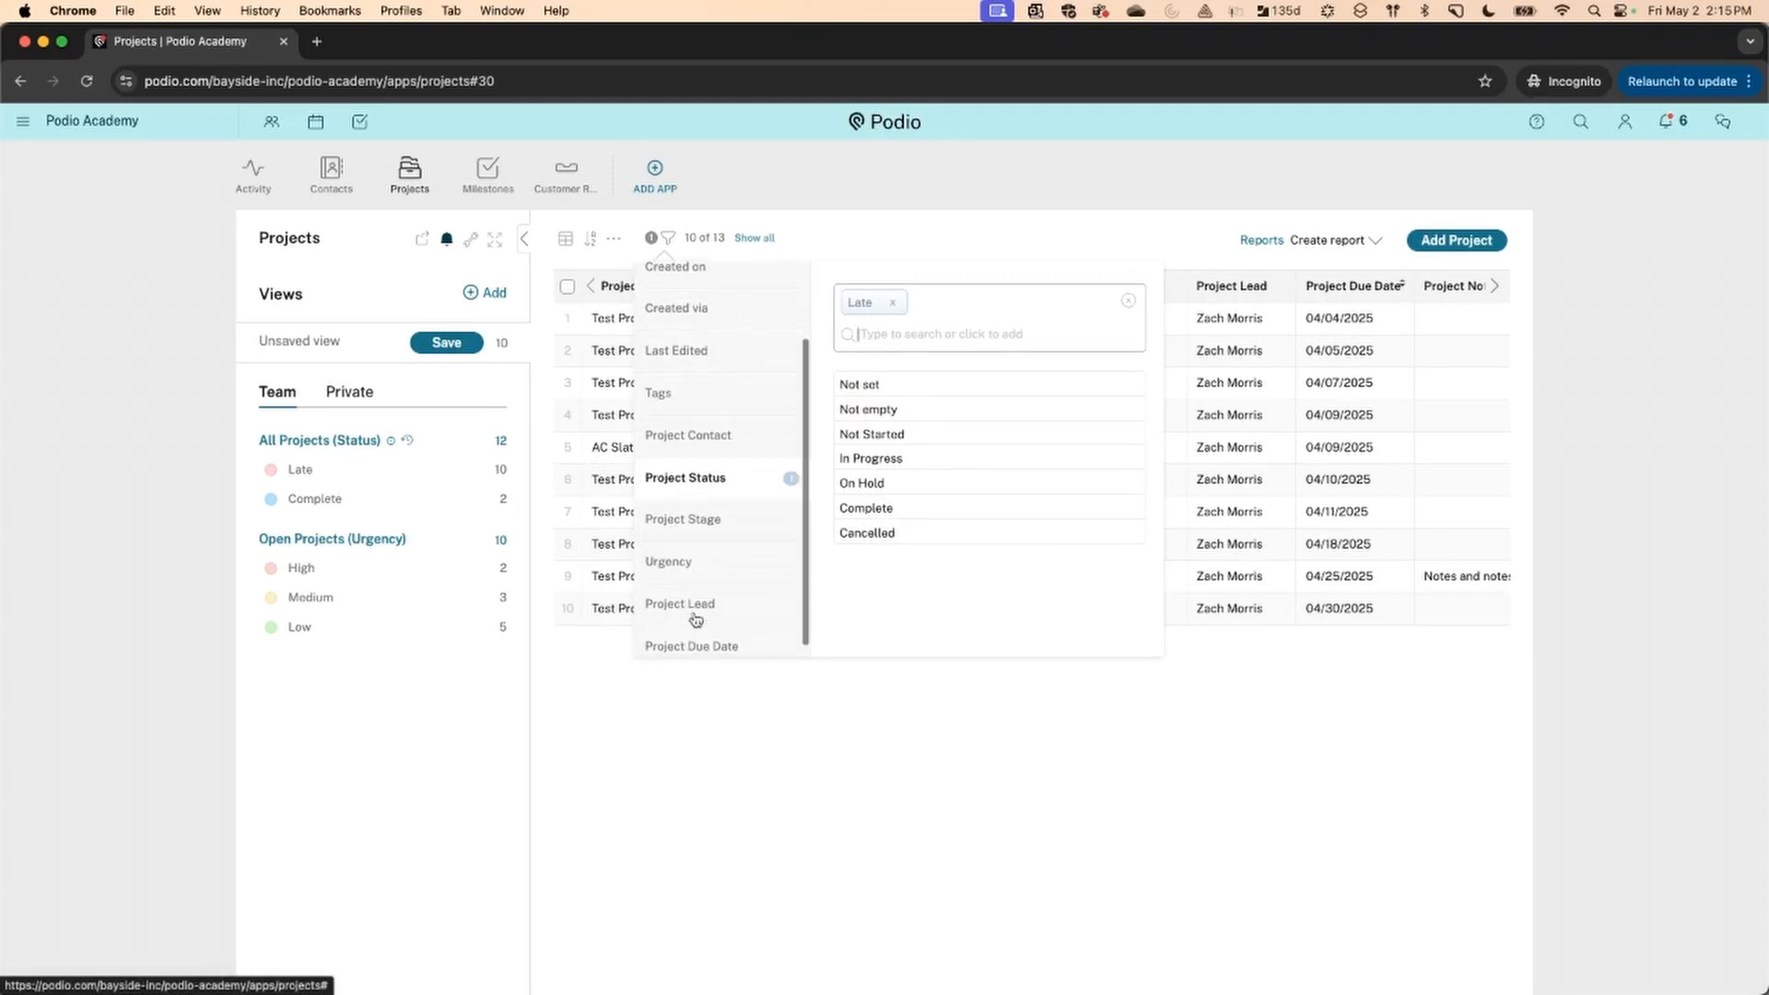
click(696, 609)
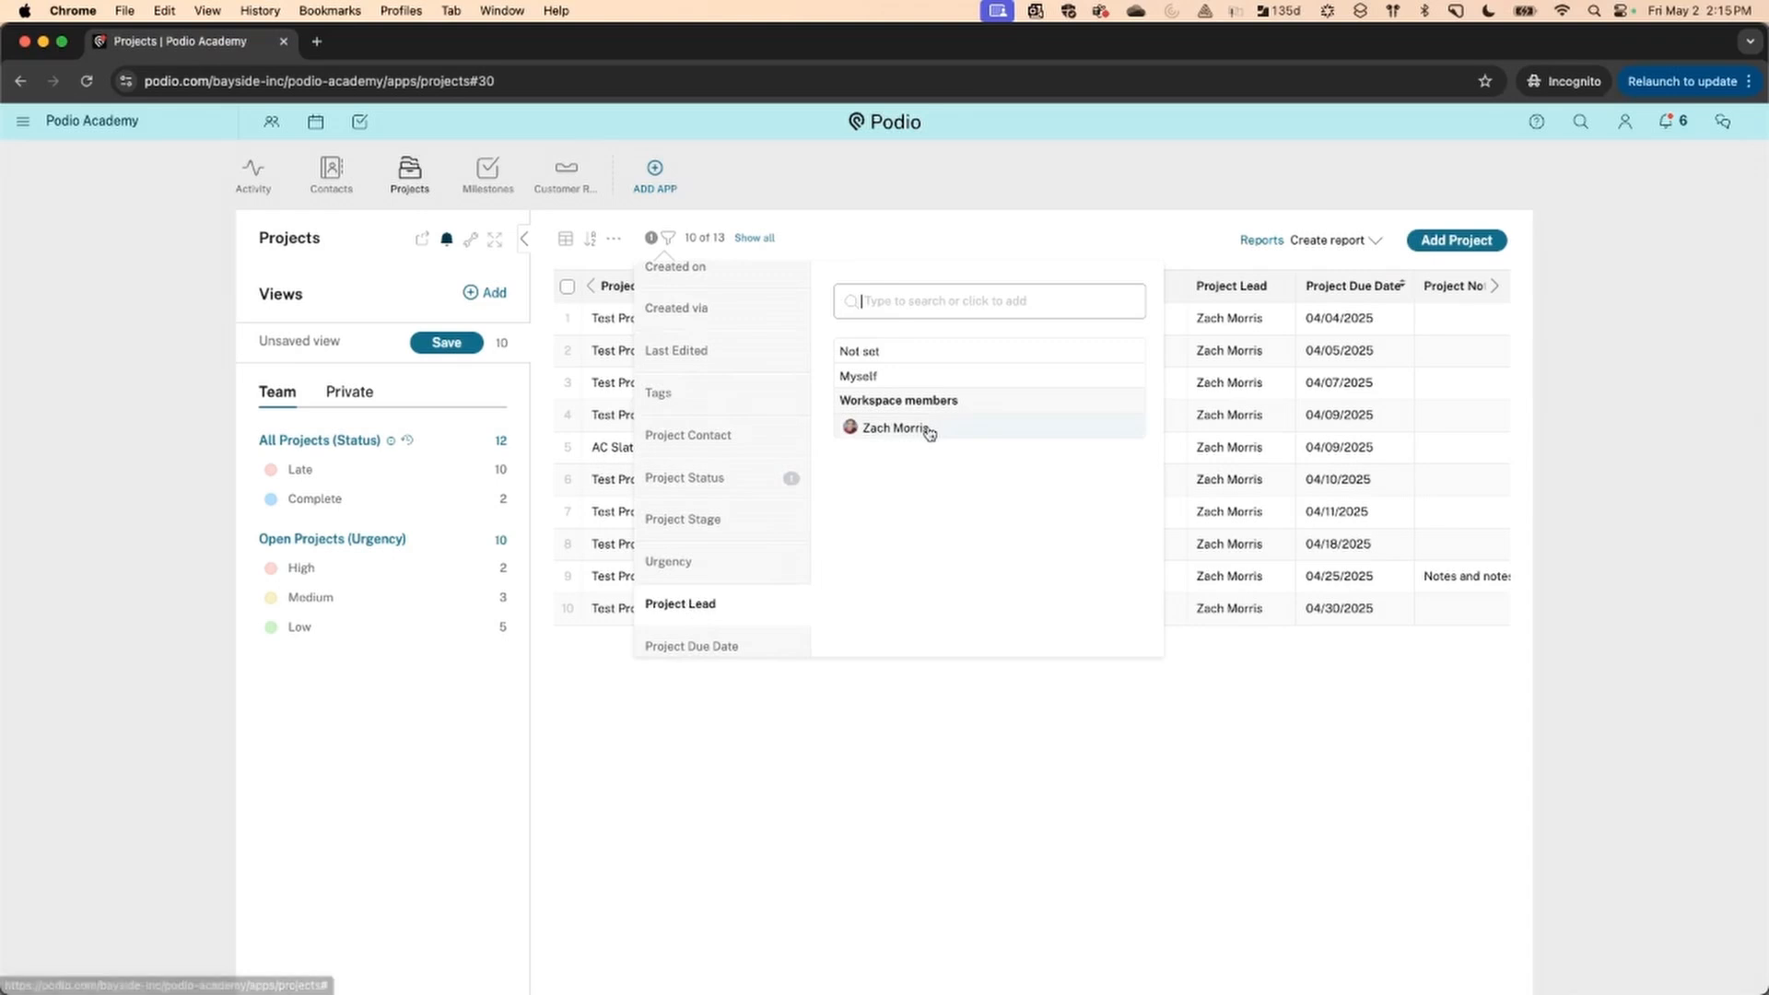
click(930, 429)
click(948, 239)
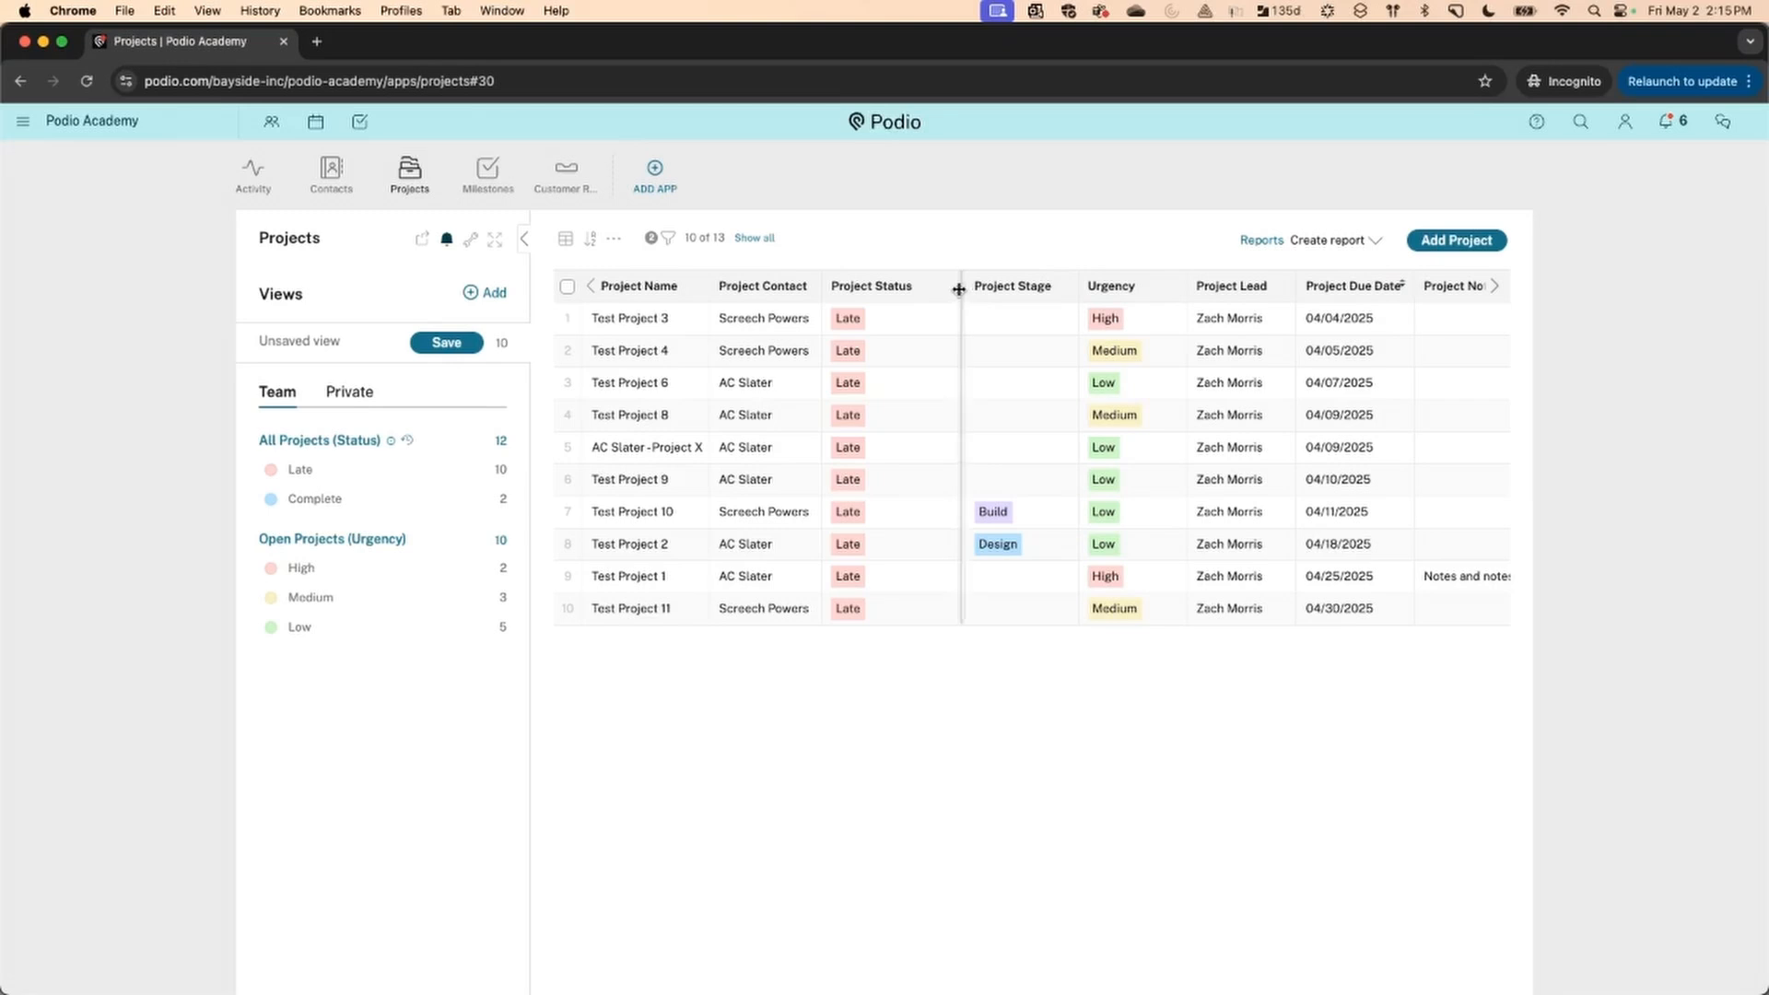
Hide the Project Lead and Project Notes columns and resize the others, narrowing Project Status and Project Stage and widening Project Name
drag(961, 286, 928, 289)
drag(1042, 286, 1025, 284)
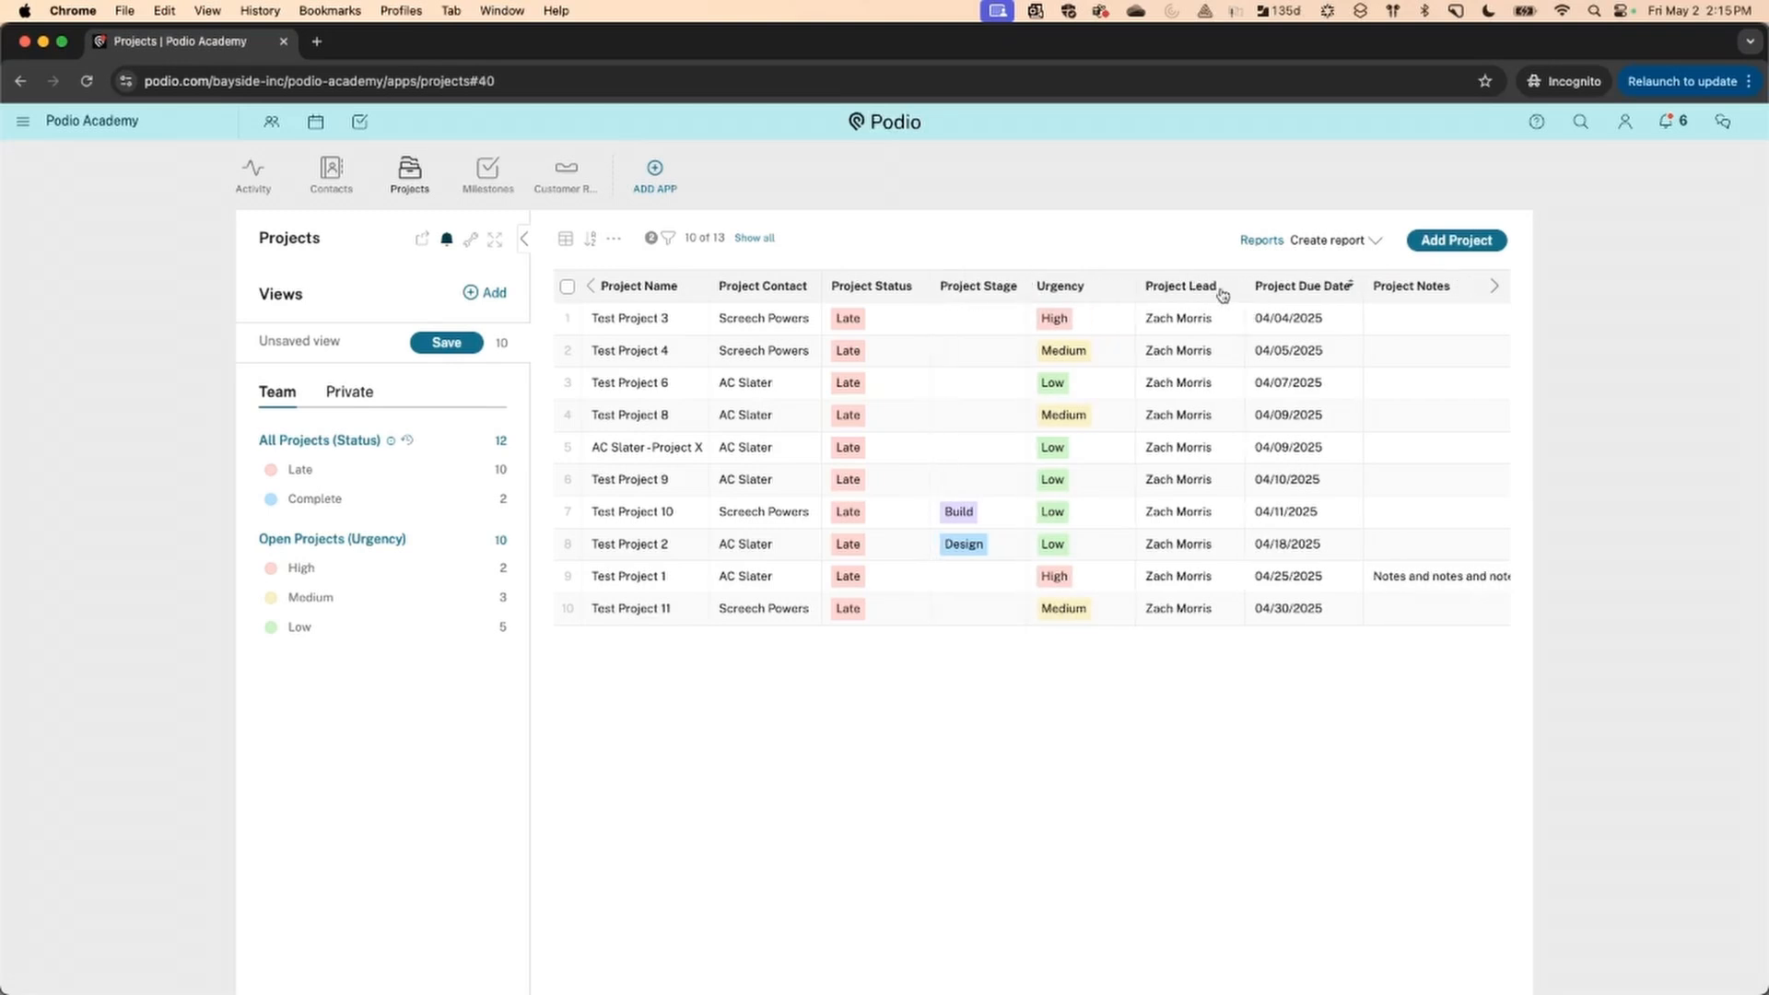
click(615, 238)
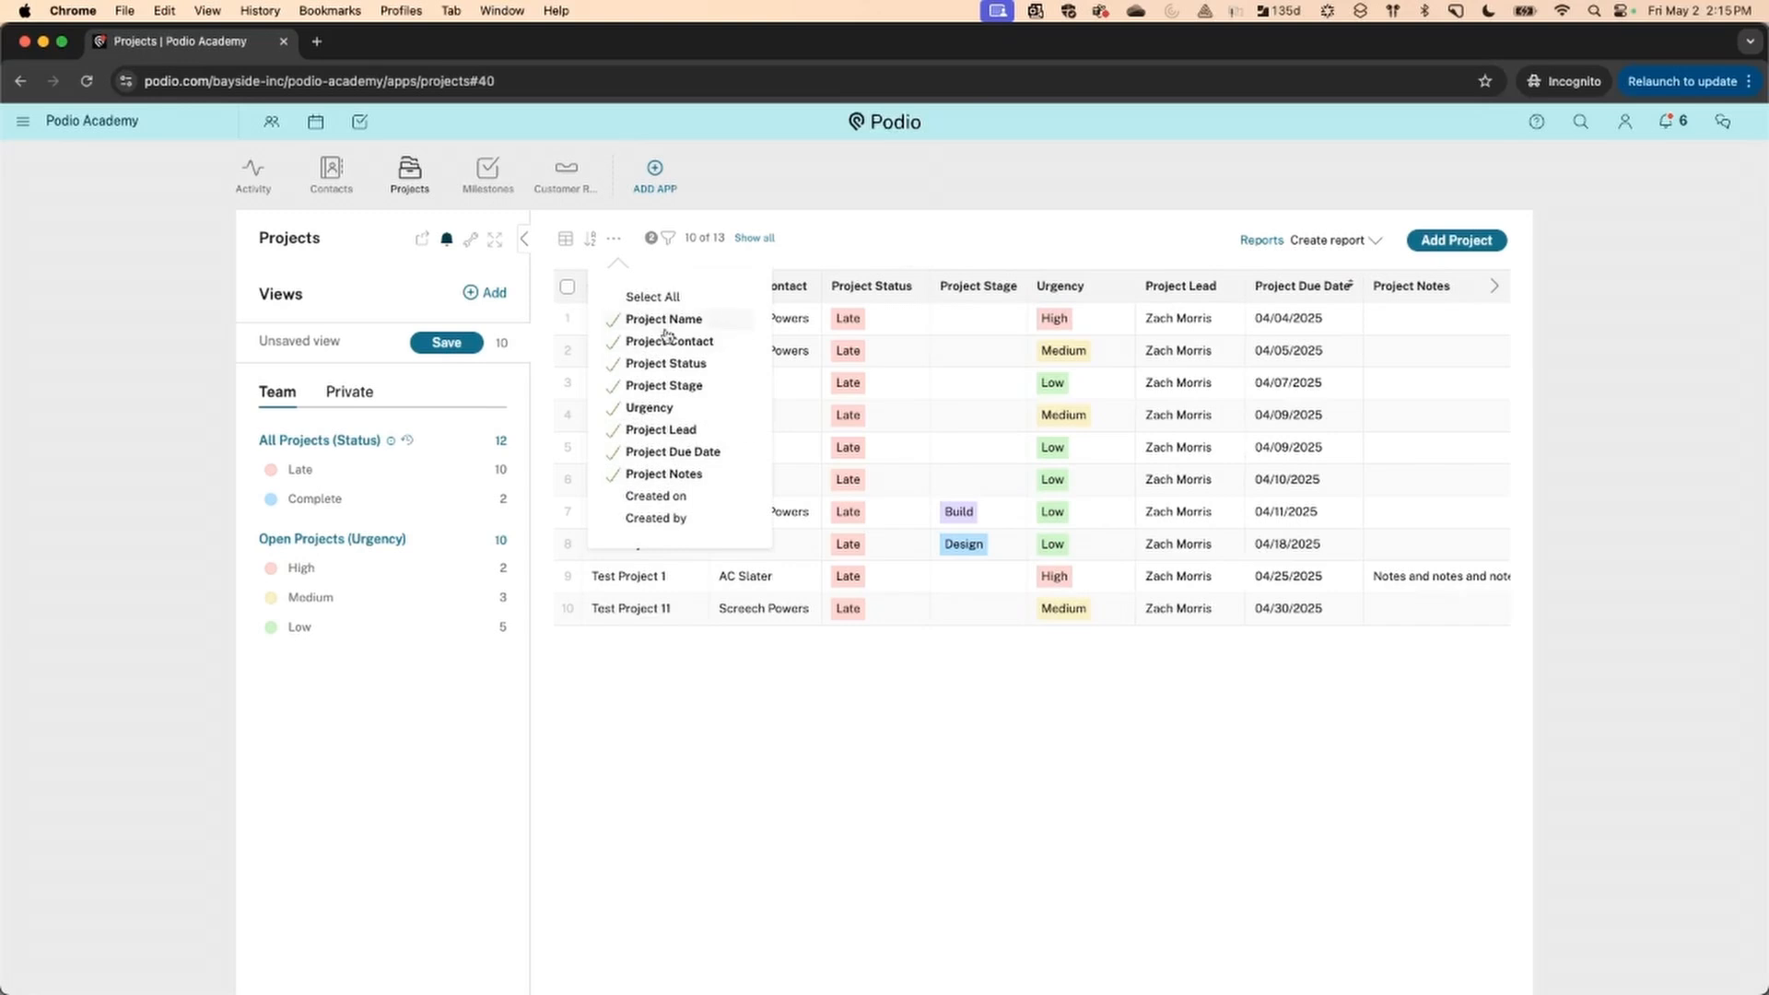
click(662, 430)
click(657, 474)
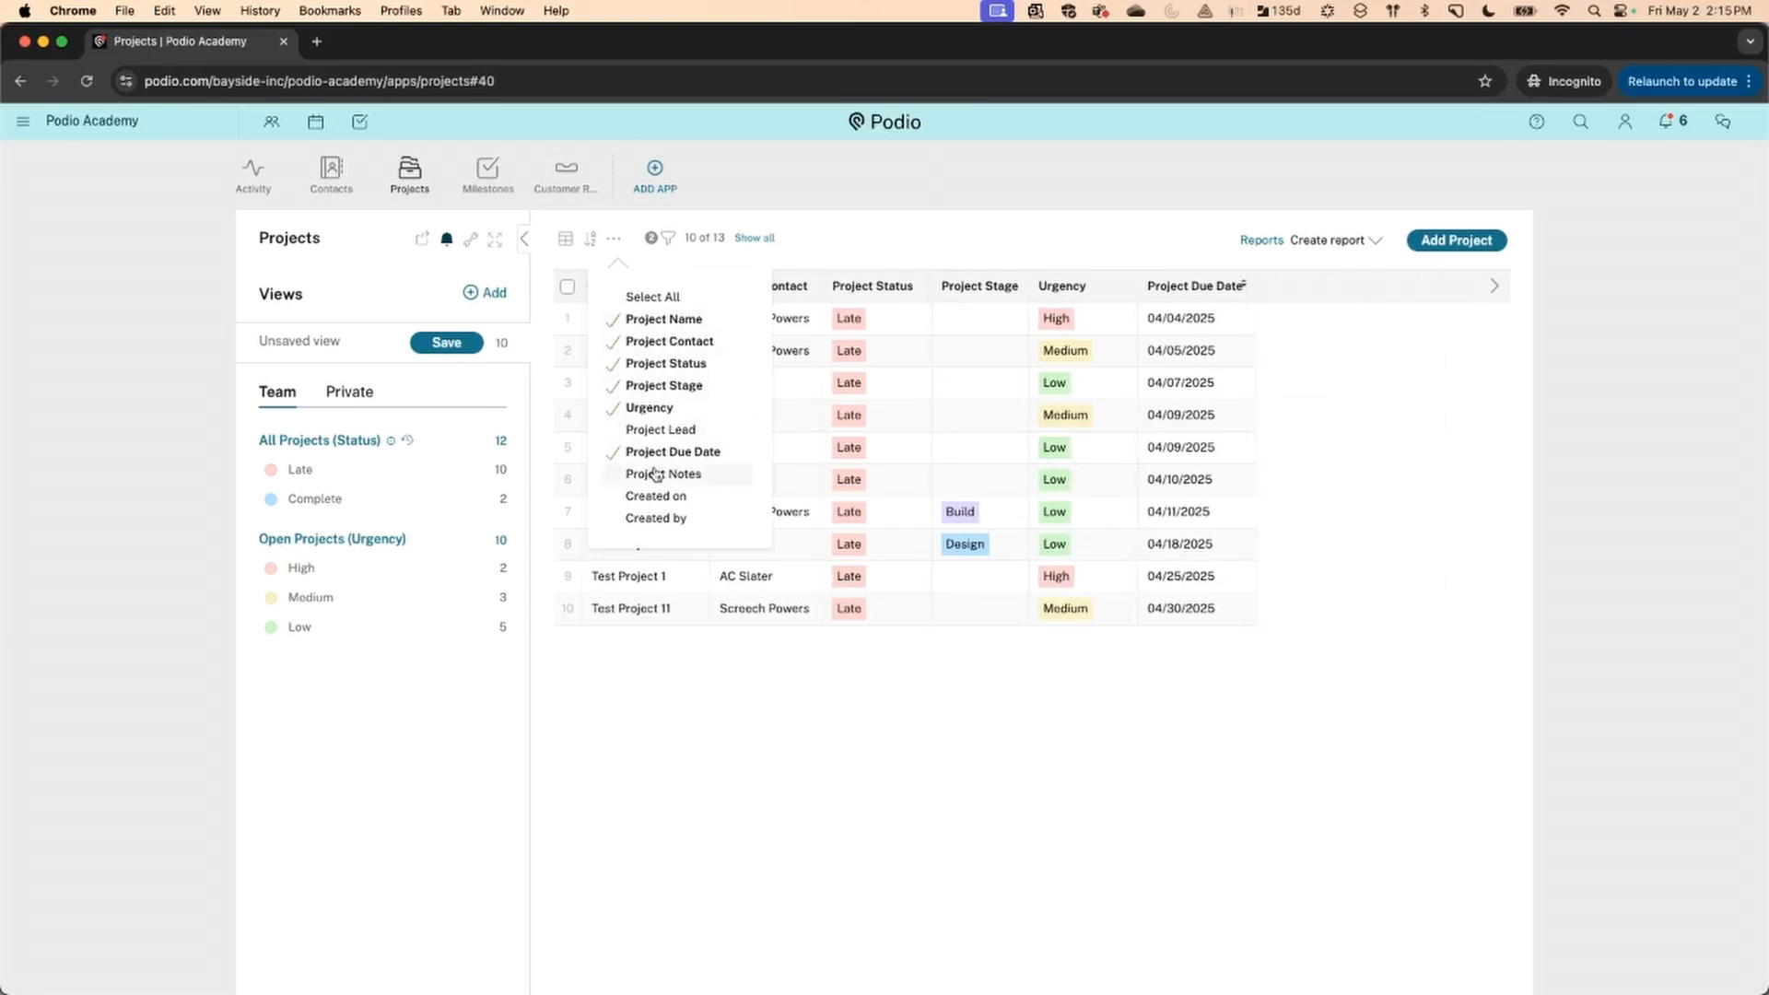
click(675, 731)
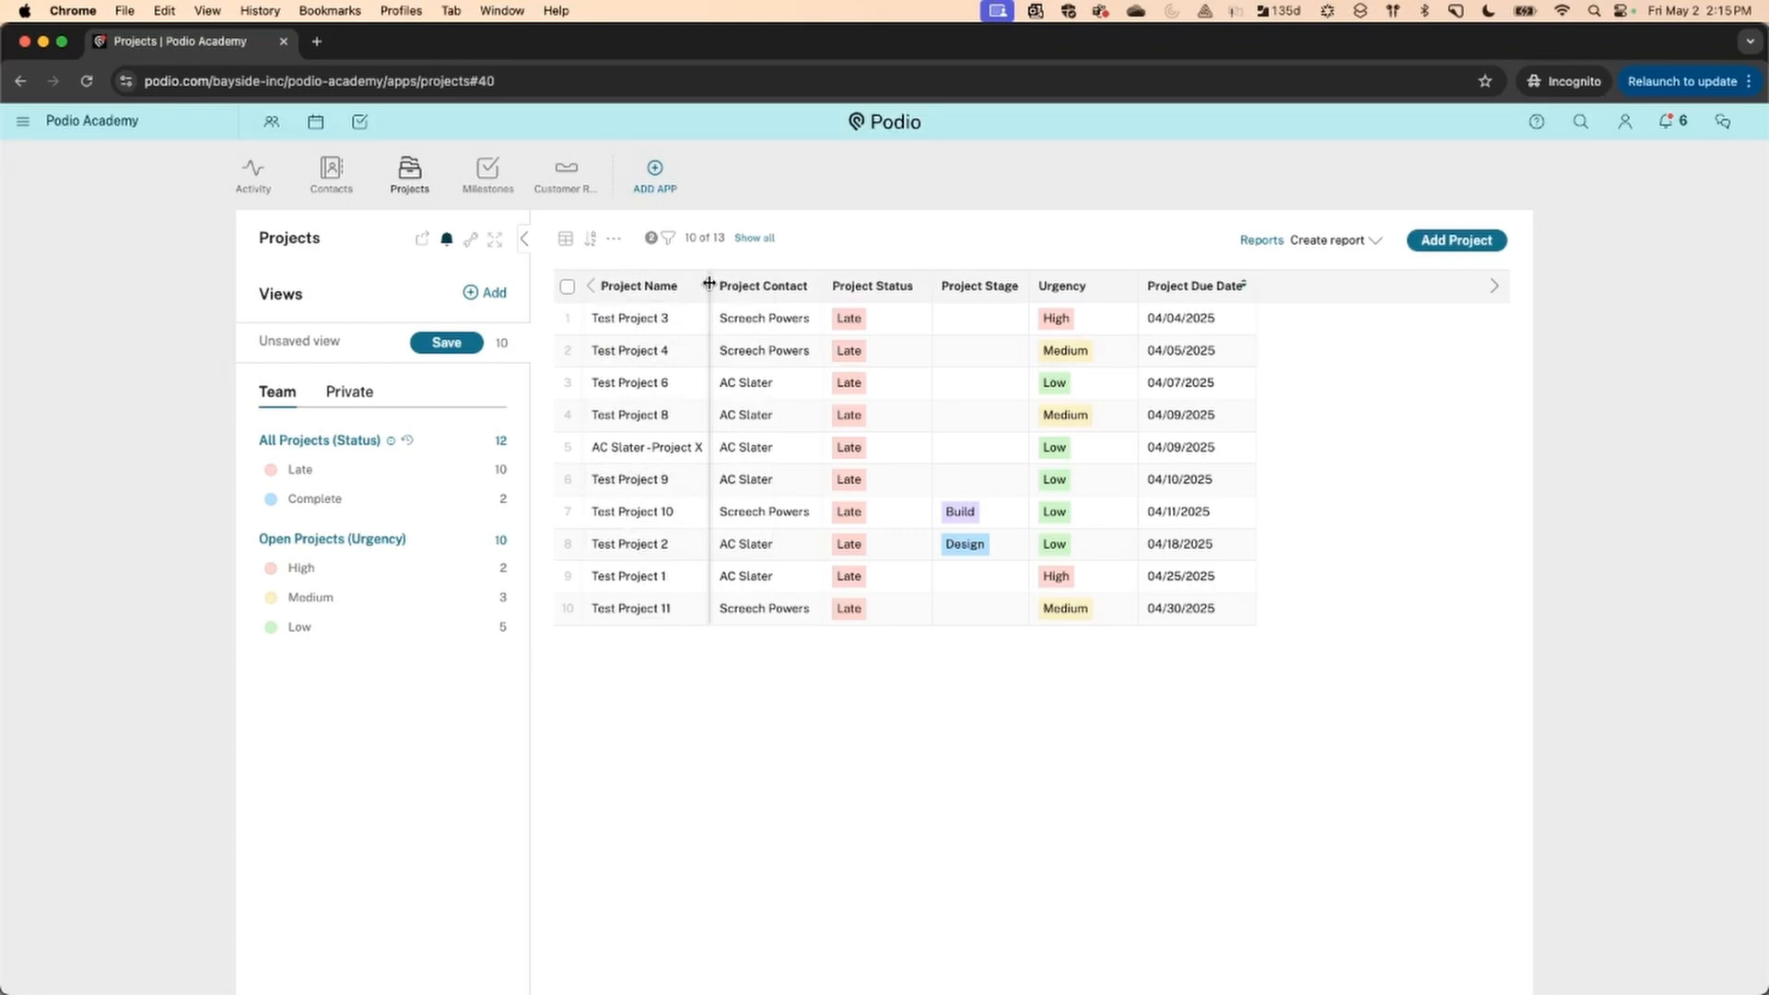
drag(710, 284, 788, 282)
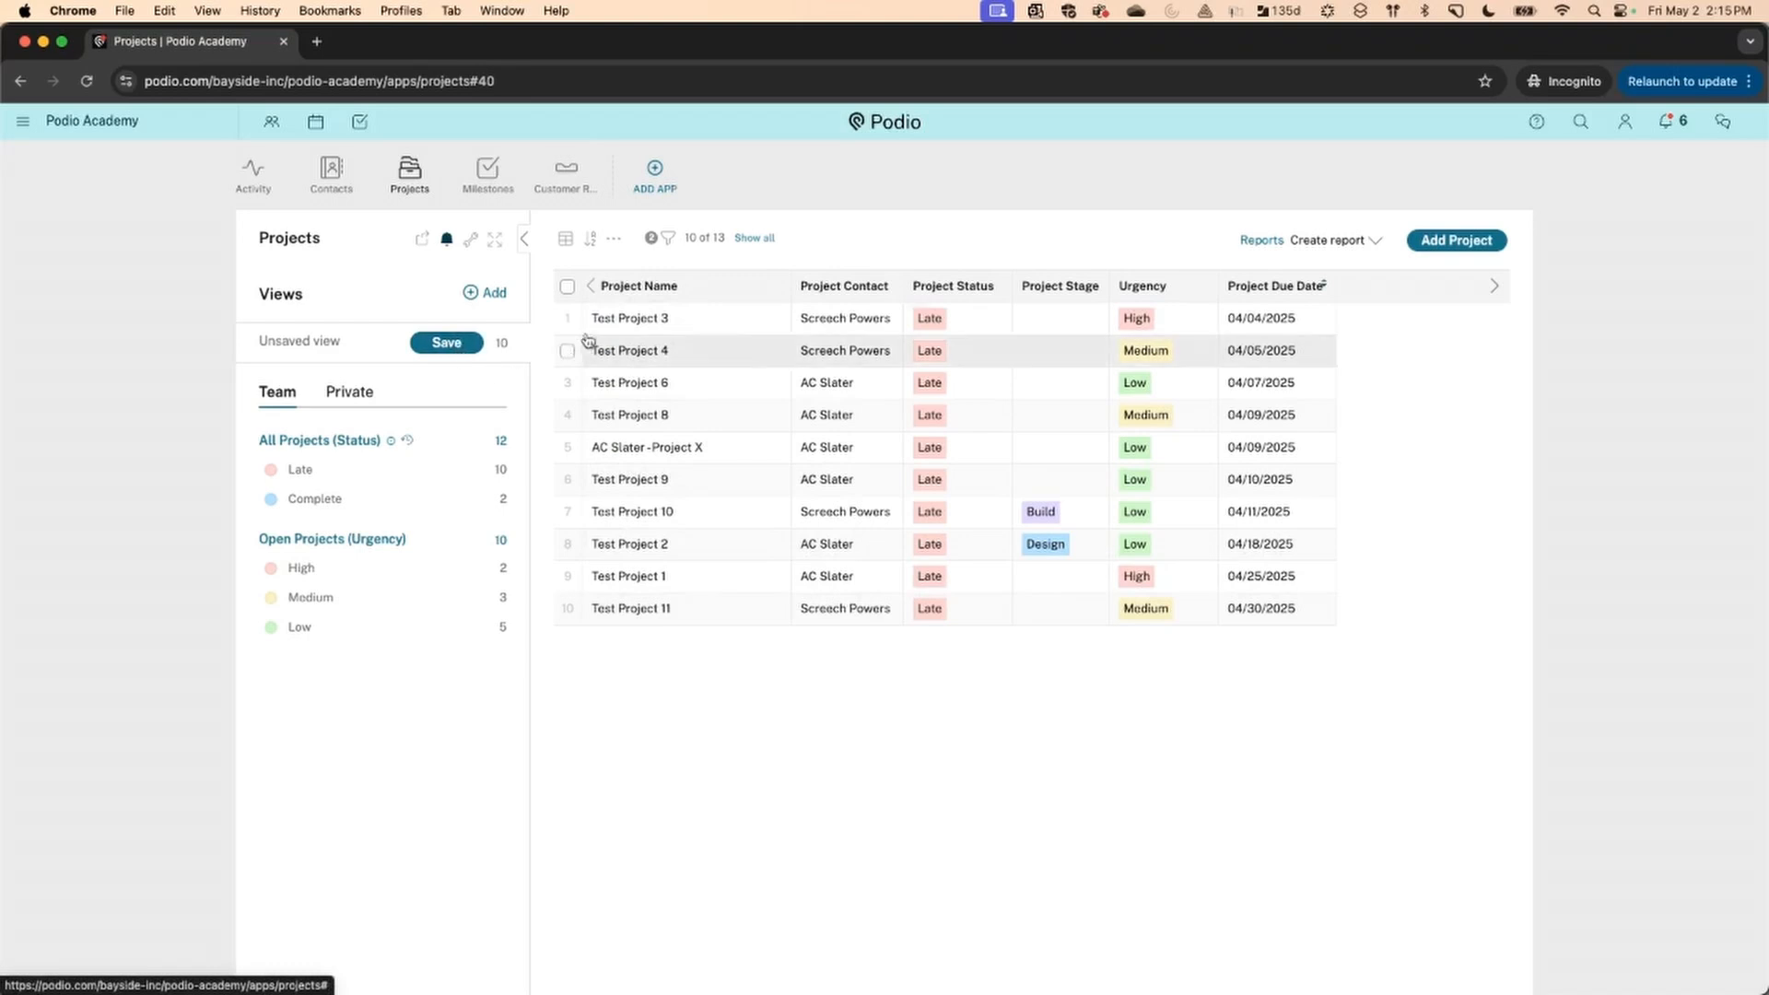
Save the filtered list as a team view titled All Late Projects, split by Urgency
click(447, 343)
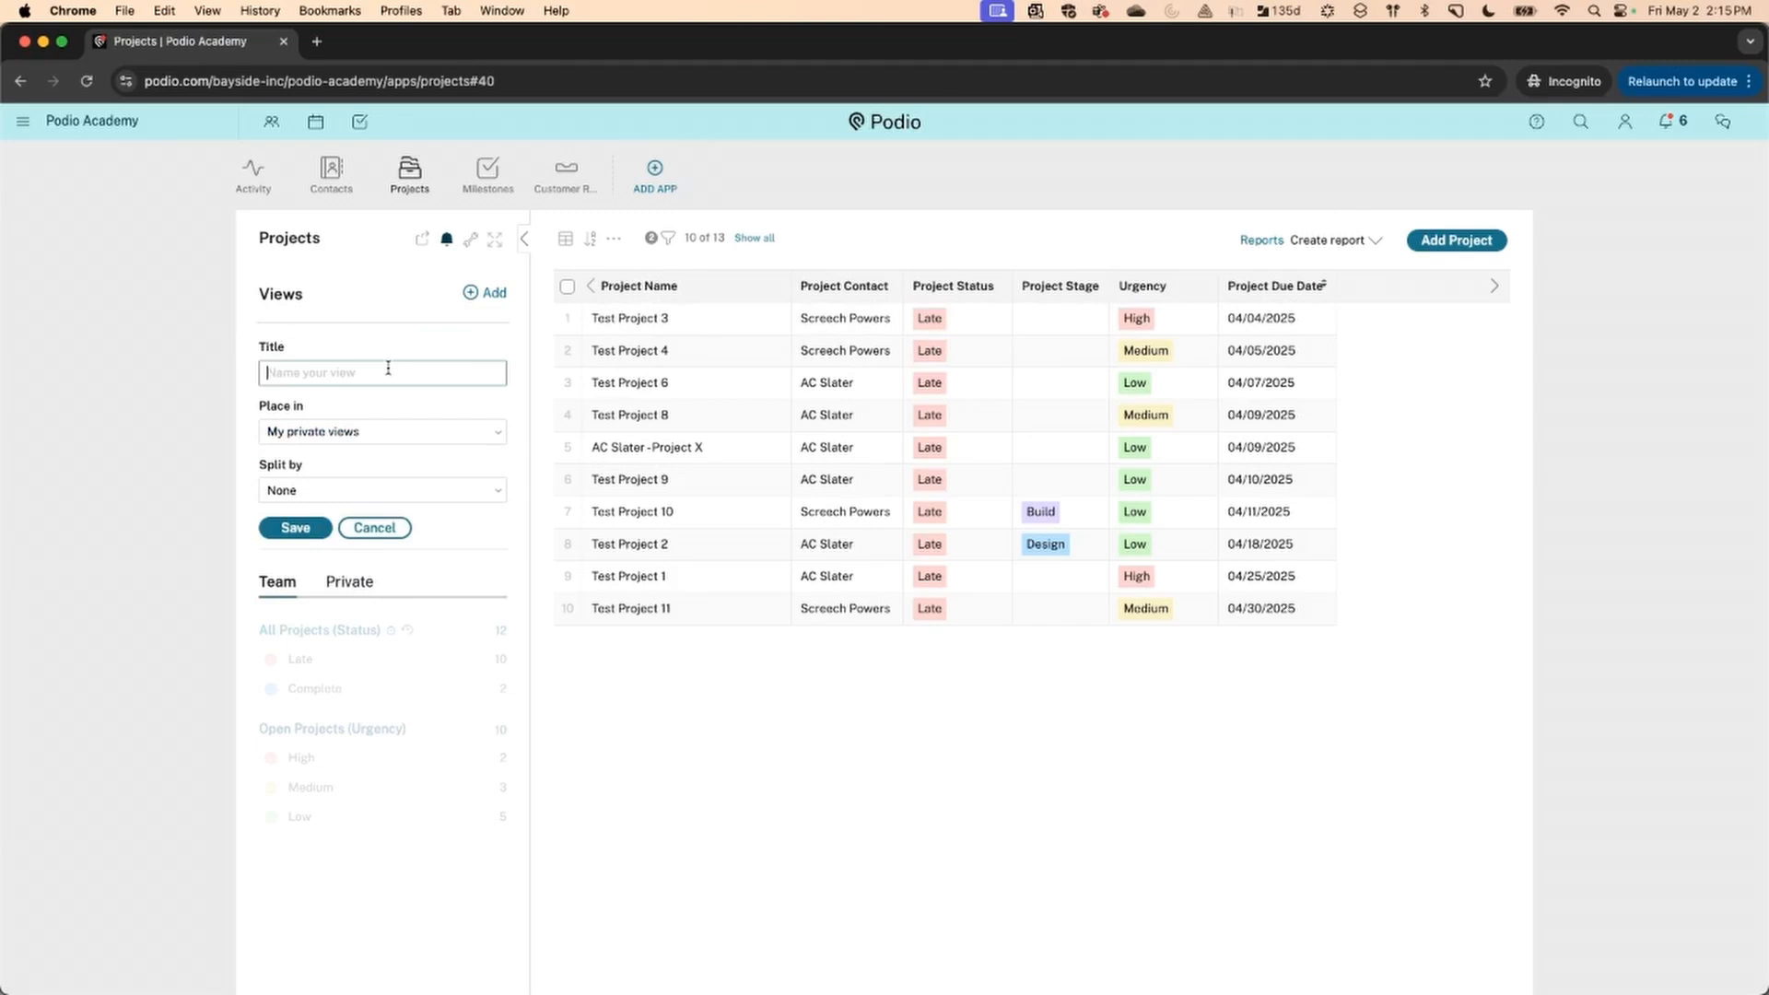
click(387, 370)
text(All)
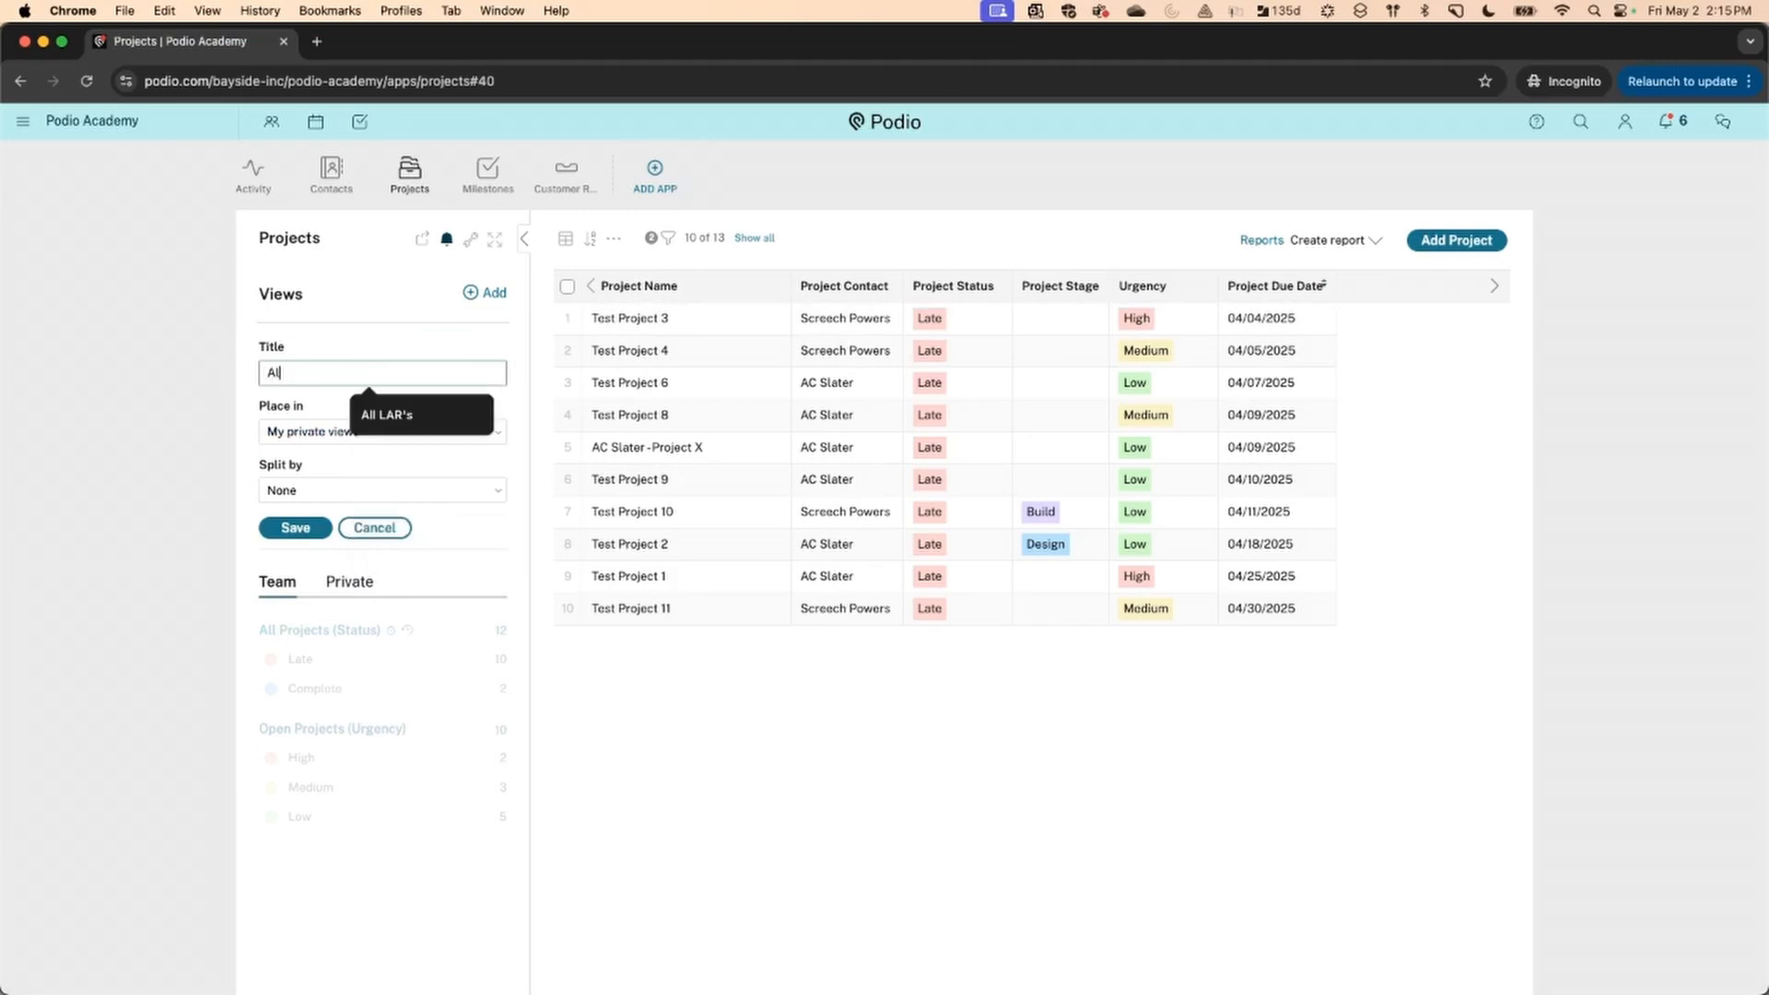
text( Late Proejct)
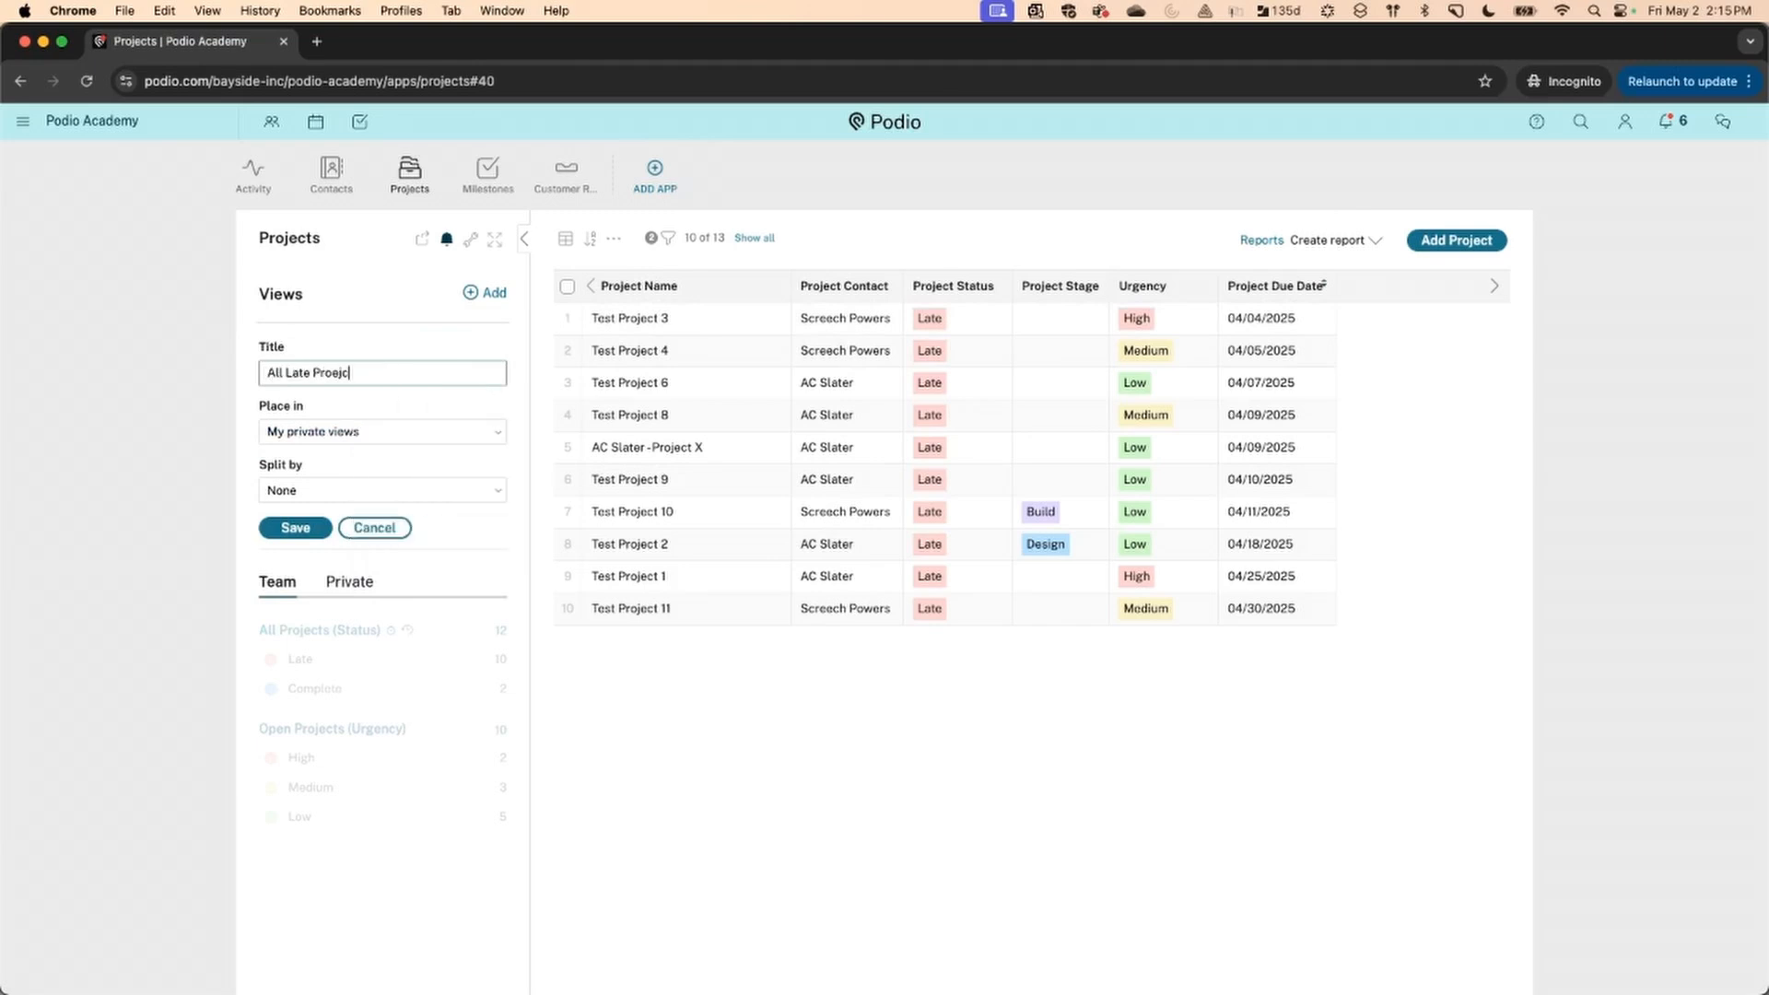
key(BackSpace)
text(jects)
click(339, 436)
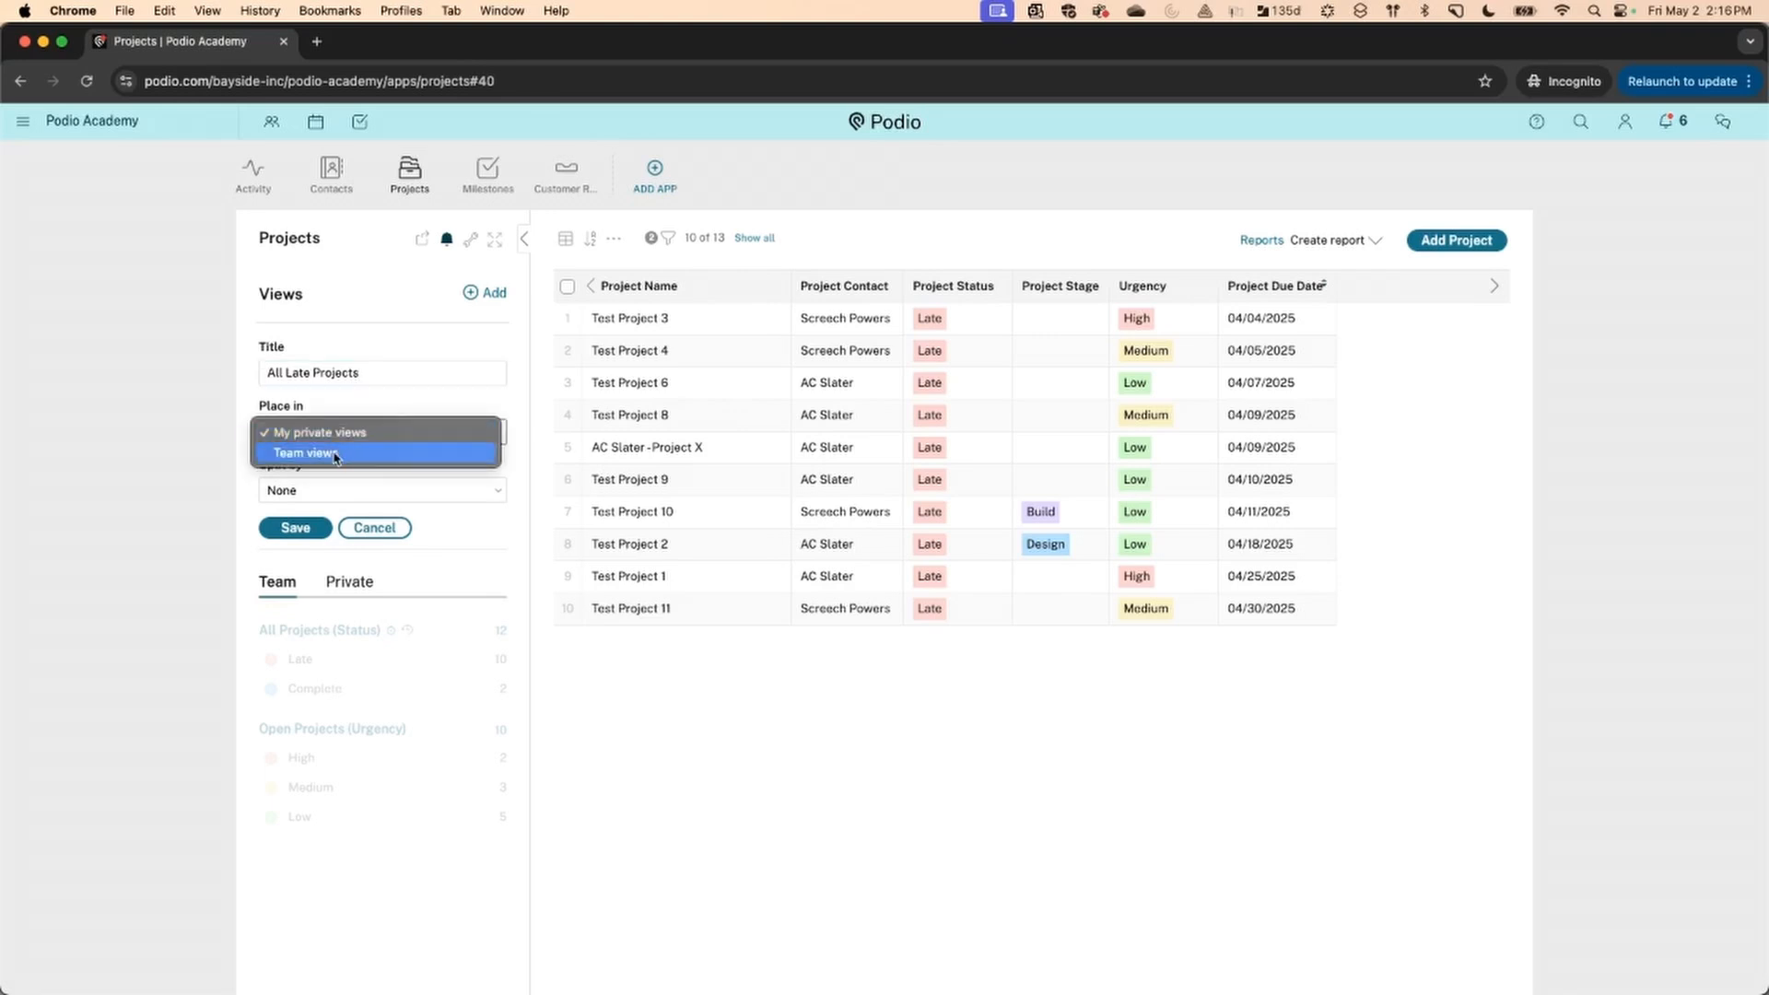
click(335, 455)
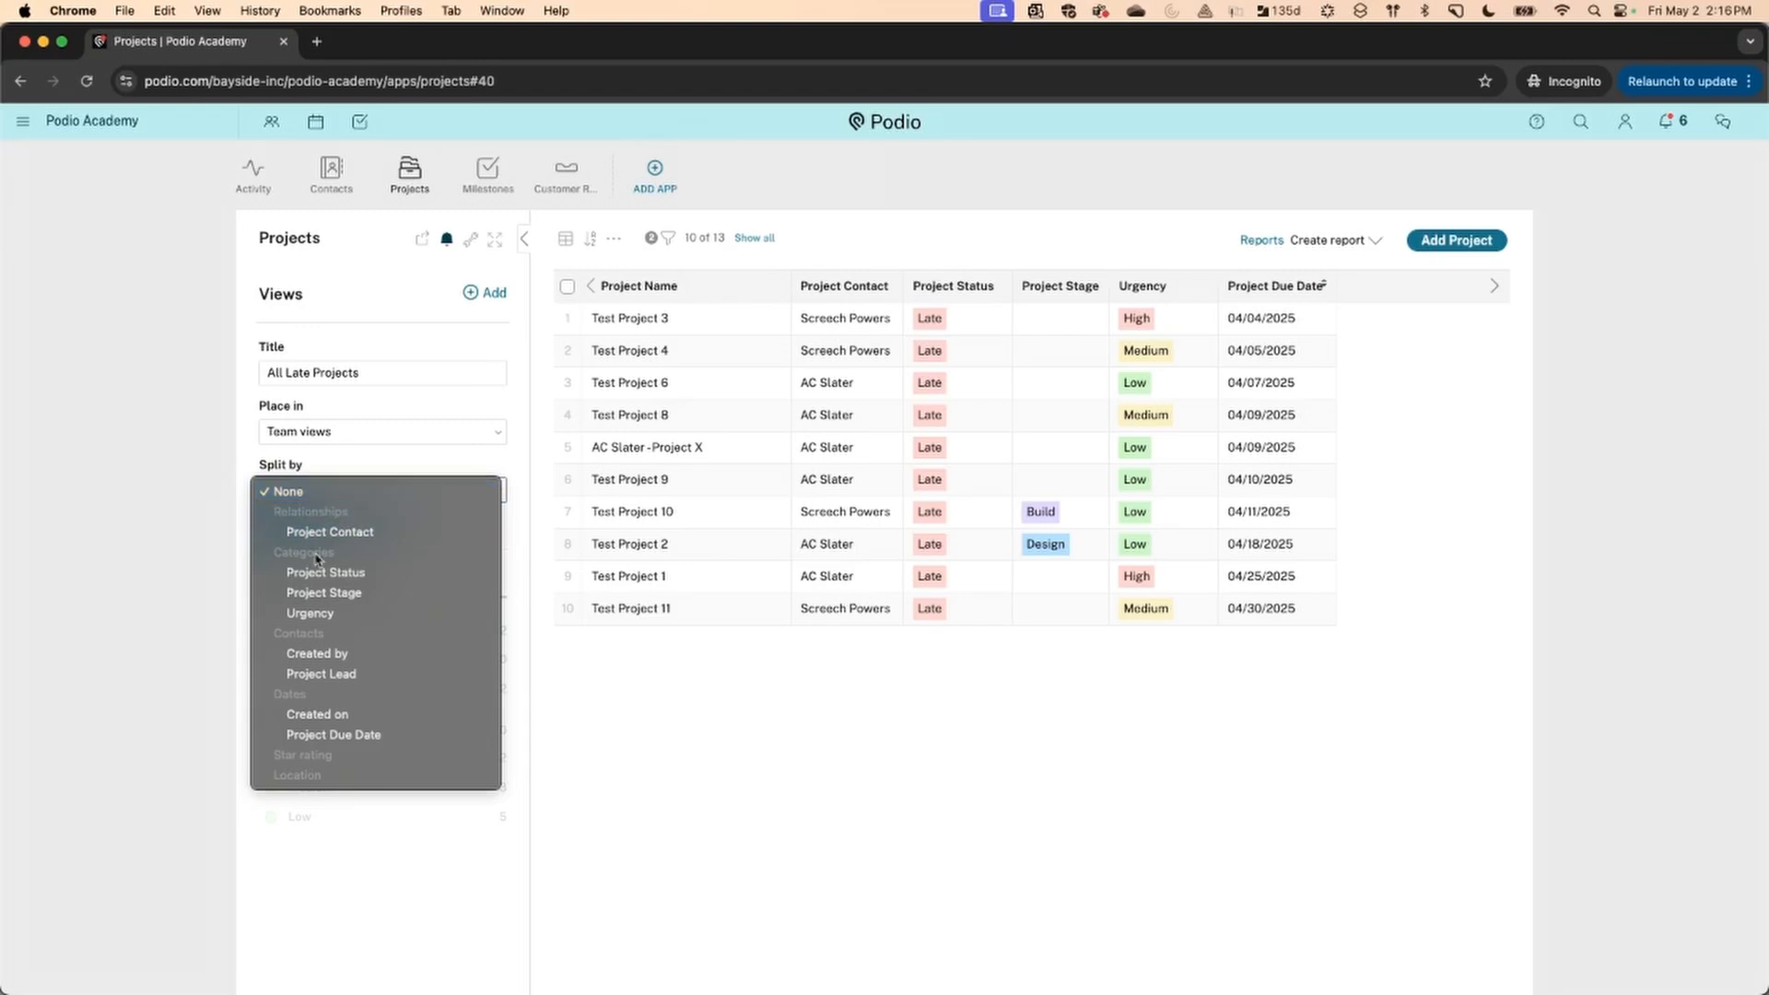
click(313, 613)
click(316, 531)
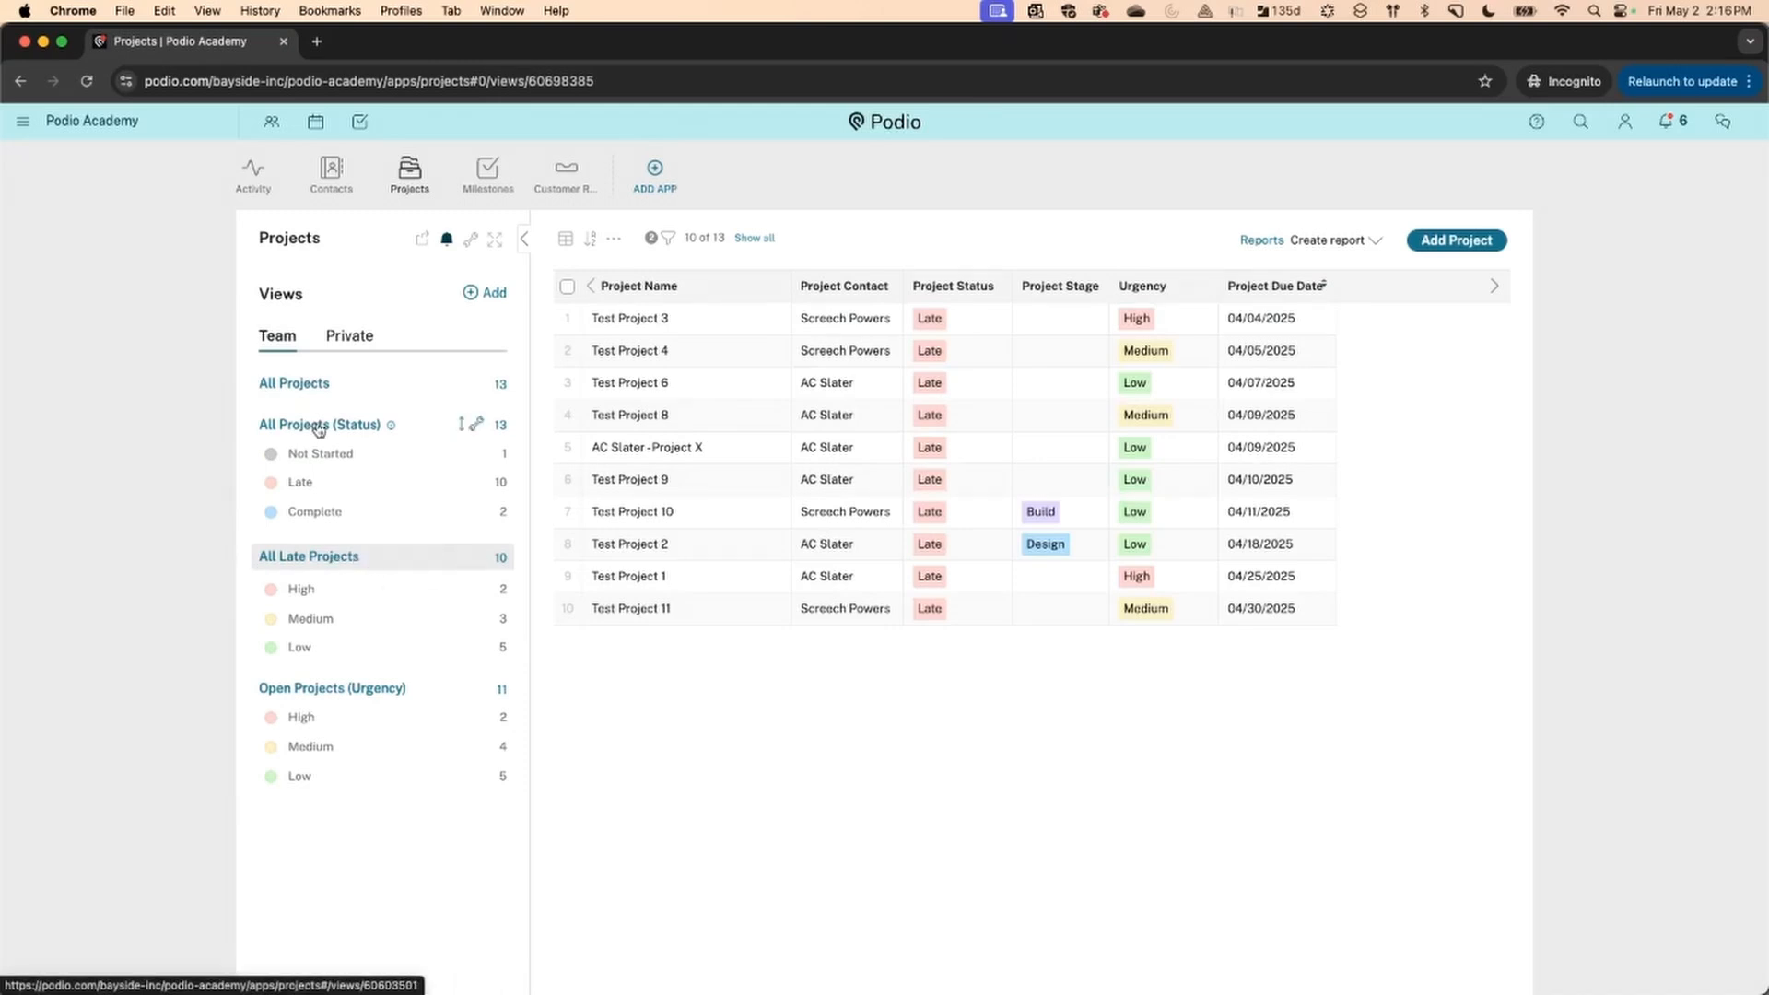
Compare the All Projects and All Late Projects views, and open Test Project 3 from the late projects with High urgency
click(304, 392)
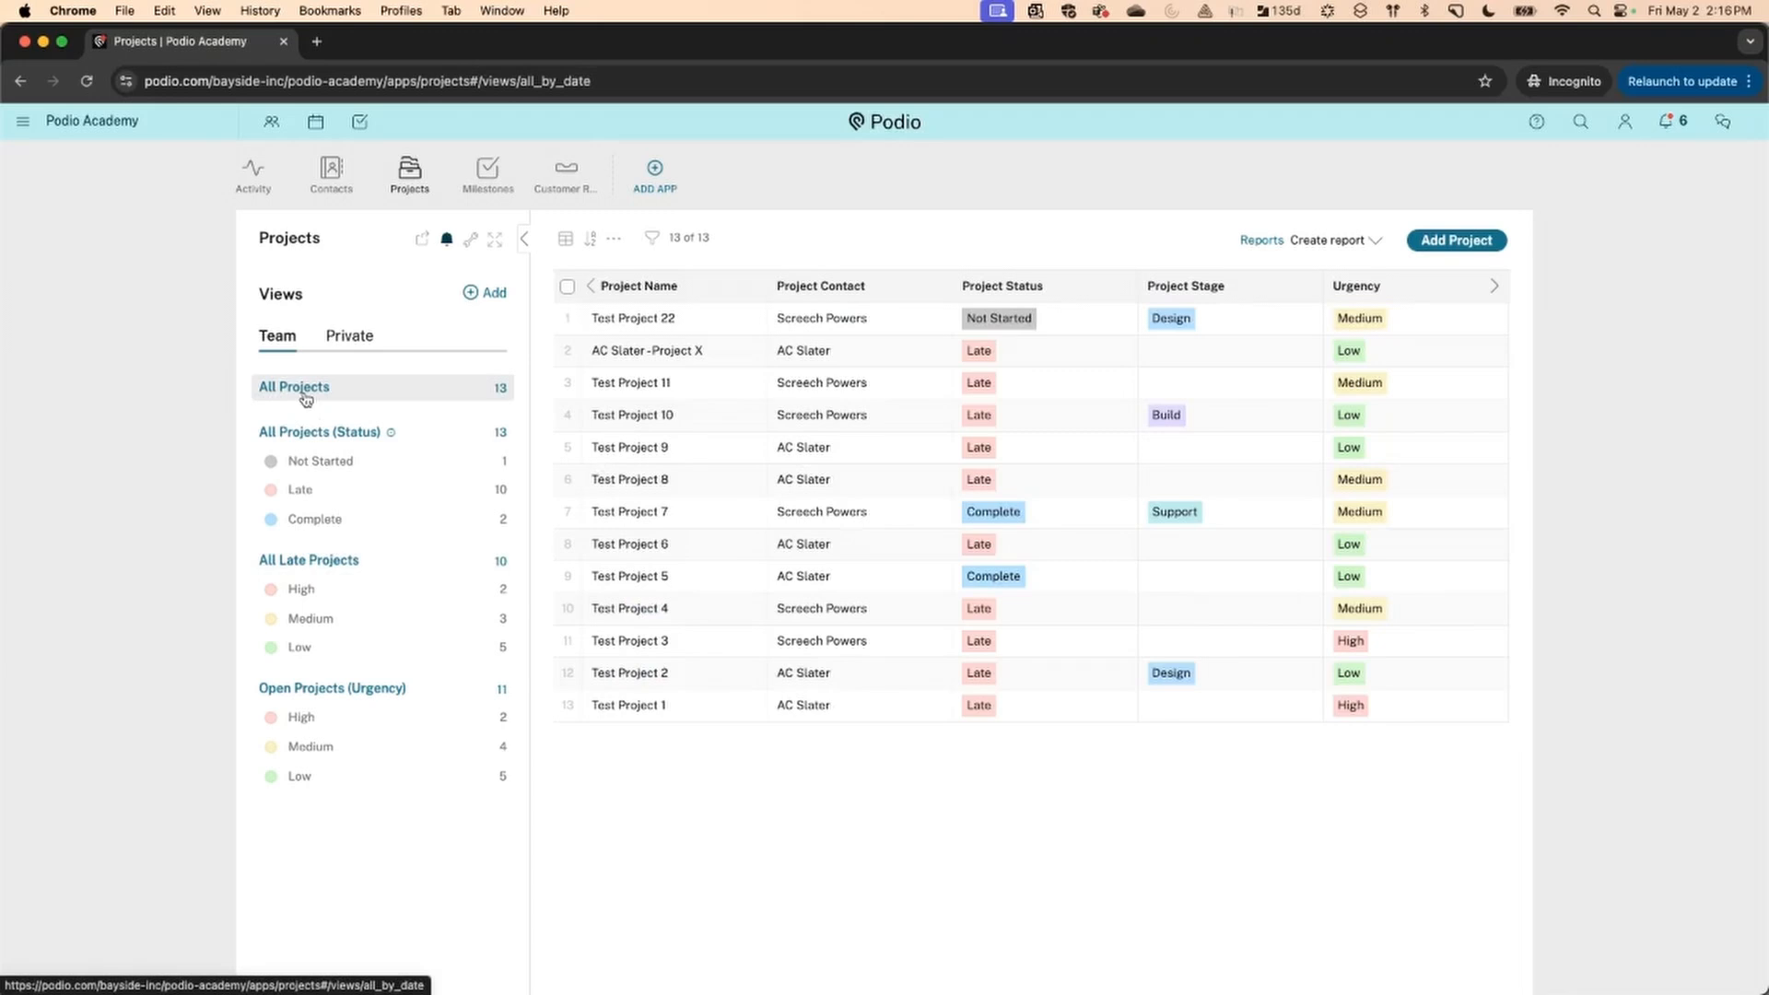
click(284, 559)
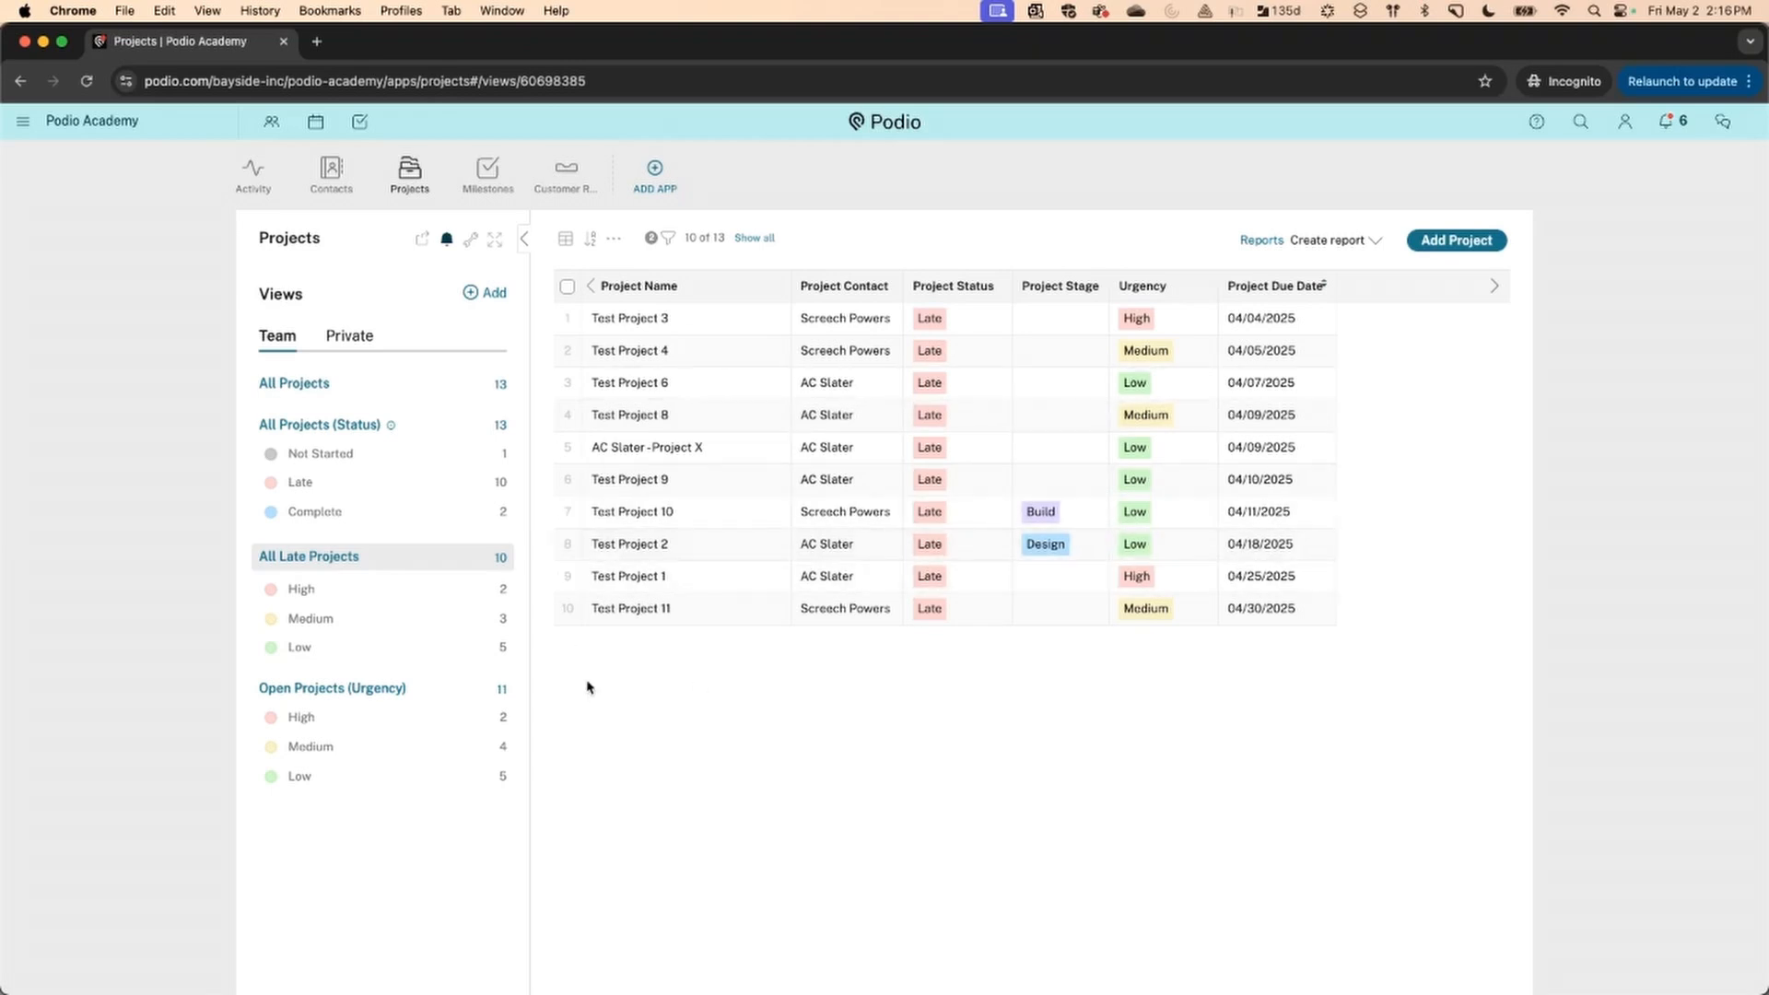
click(288, 591)
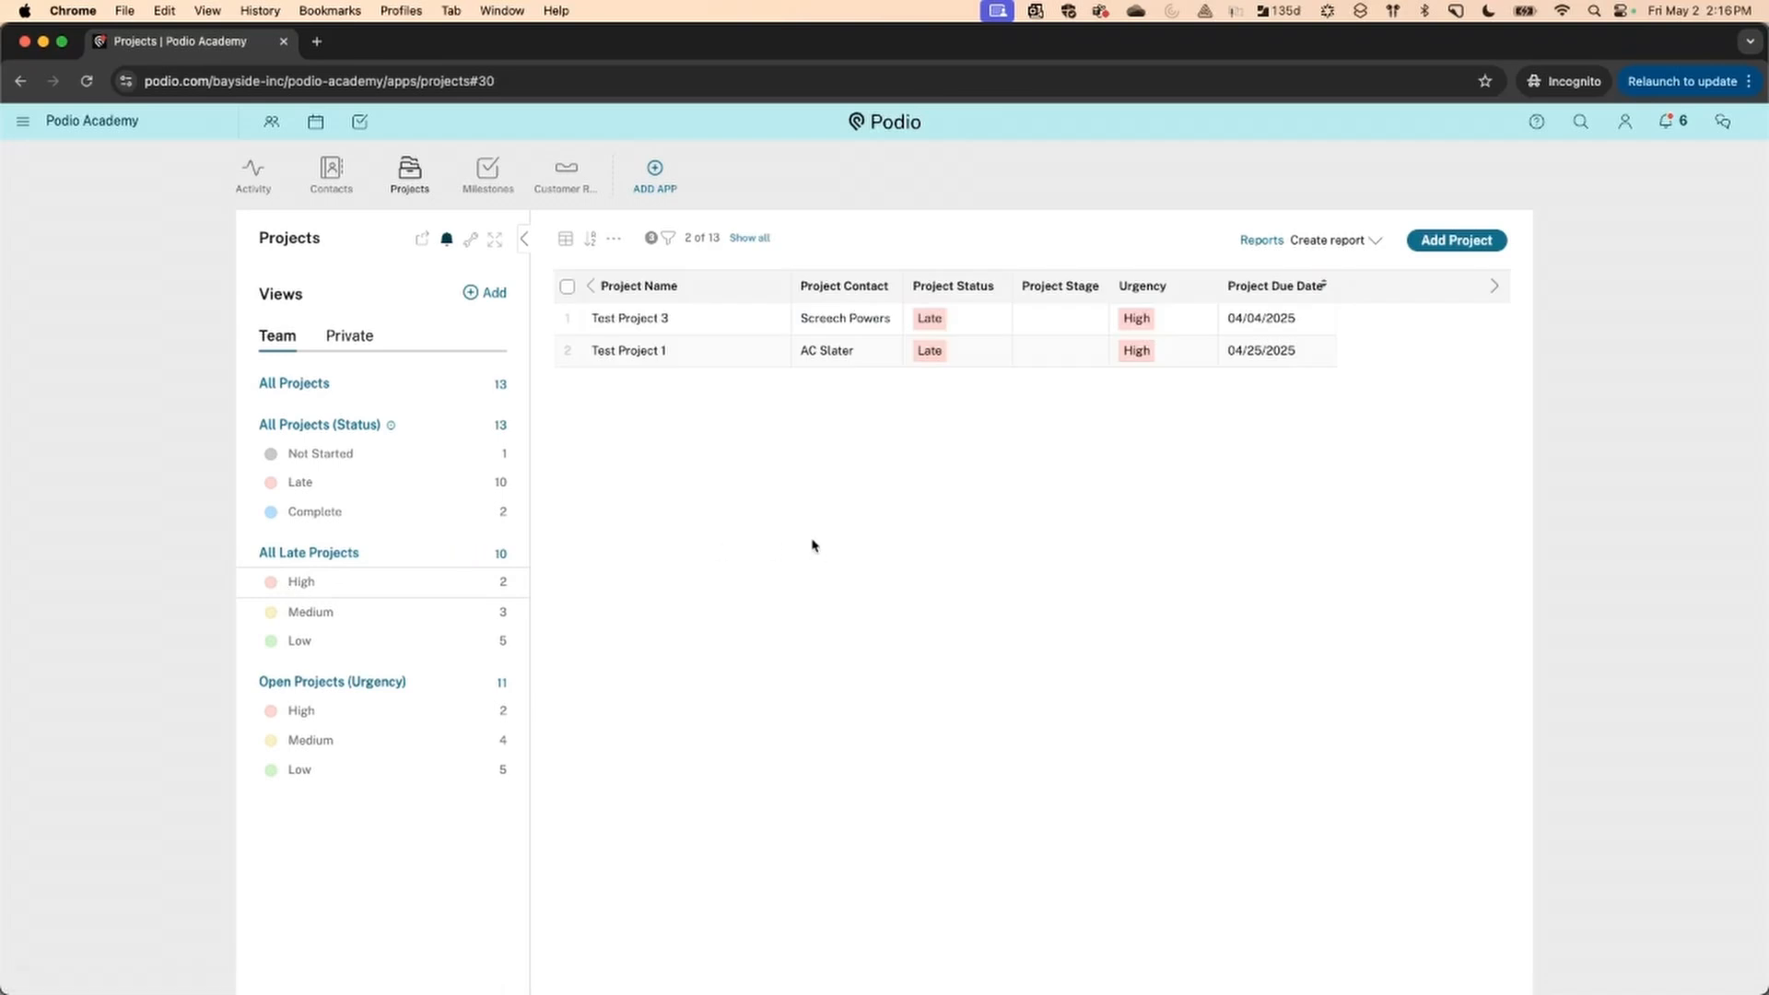
click(737, 319)
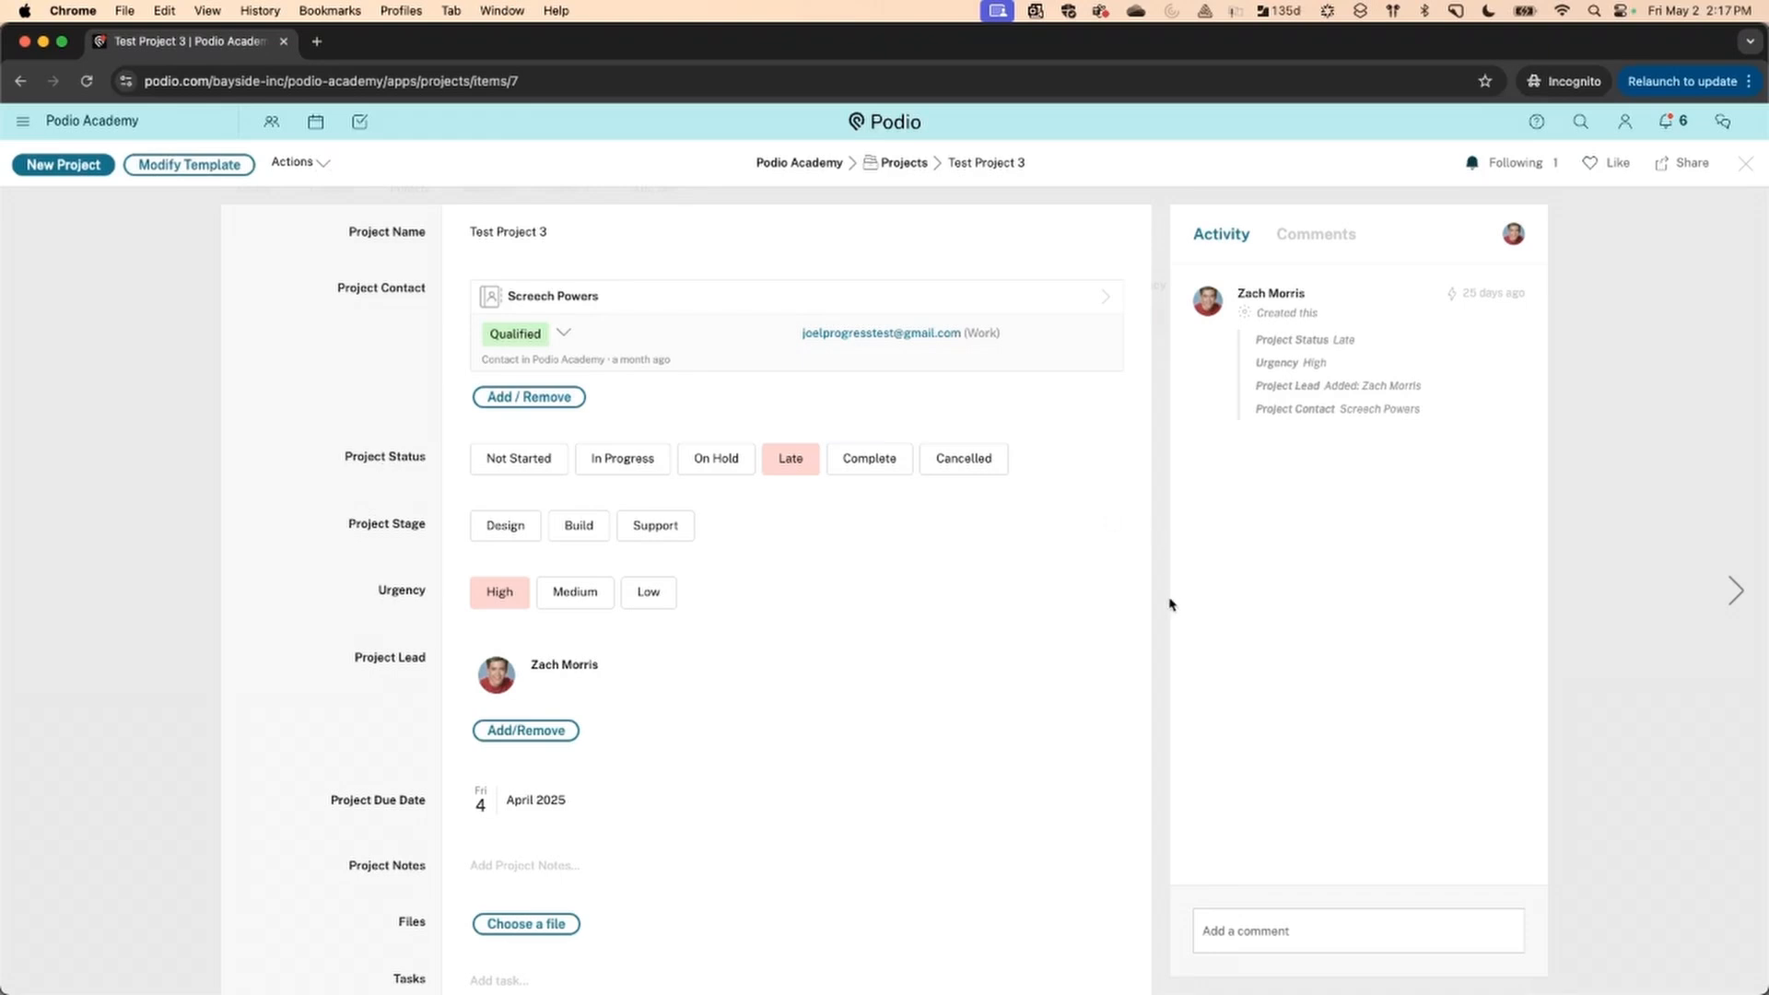
Post a comment on Test Project 3 that mentions the co-worker and reads "hey we need to review this."
click(1320, 233)
click(1252, 917)
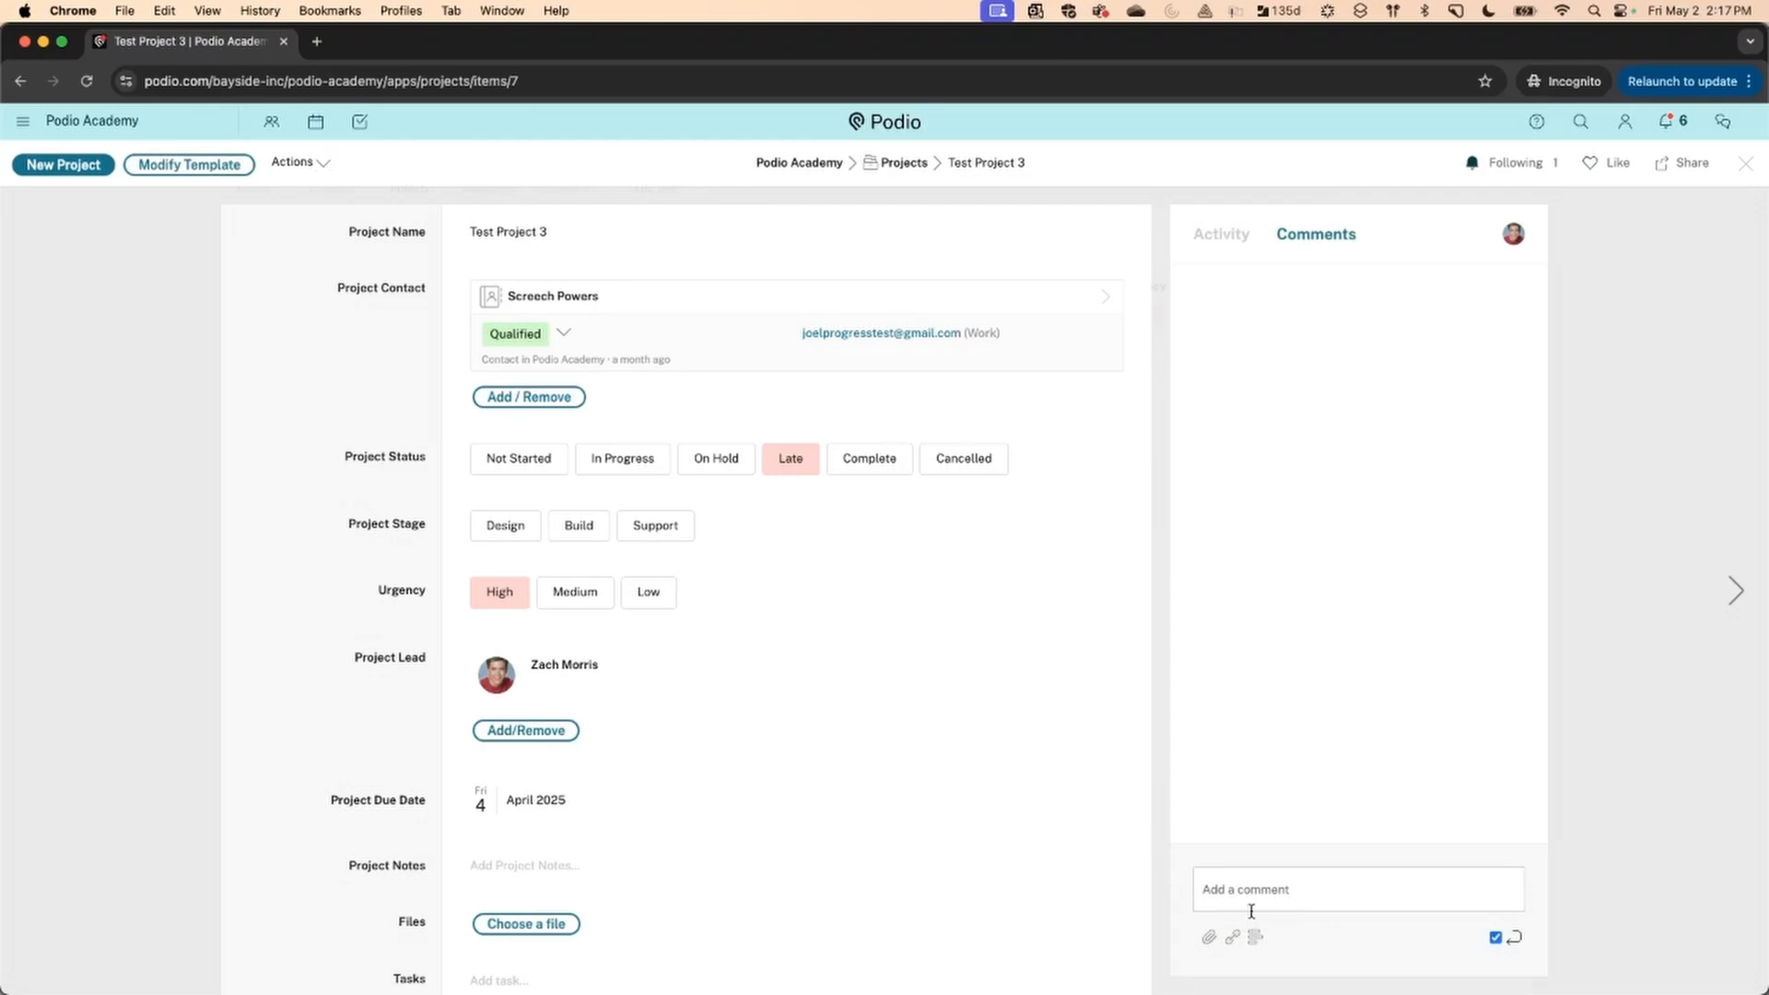
click(1254, 889)
text(@joel ha)
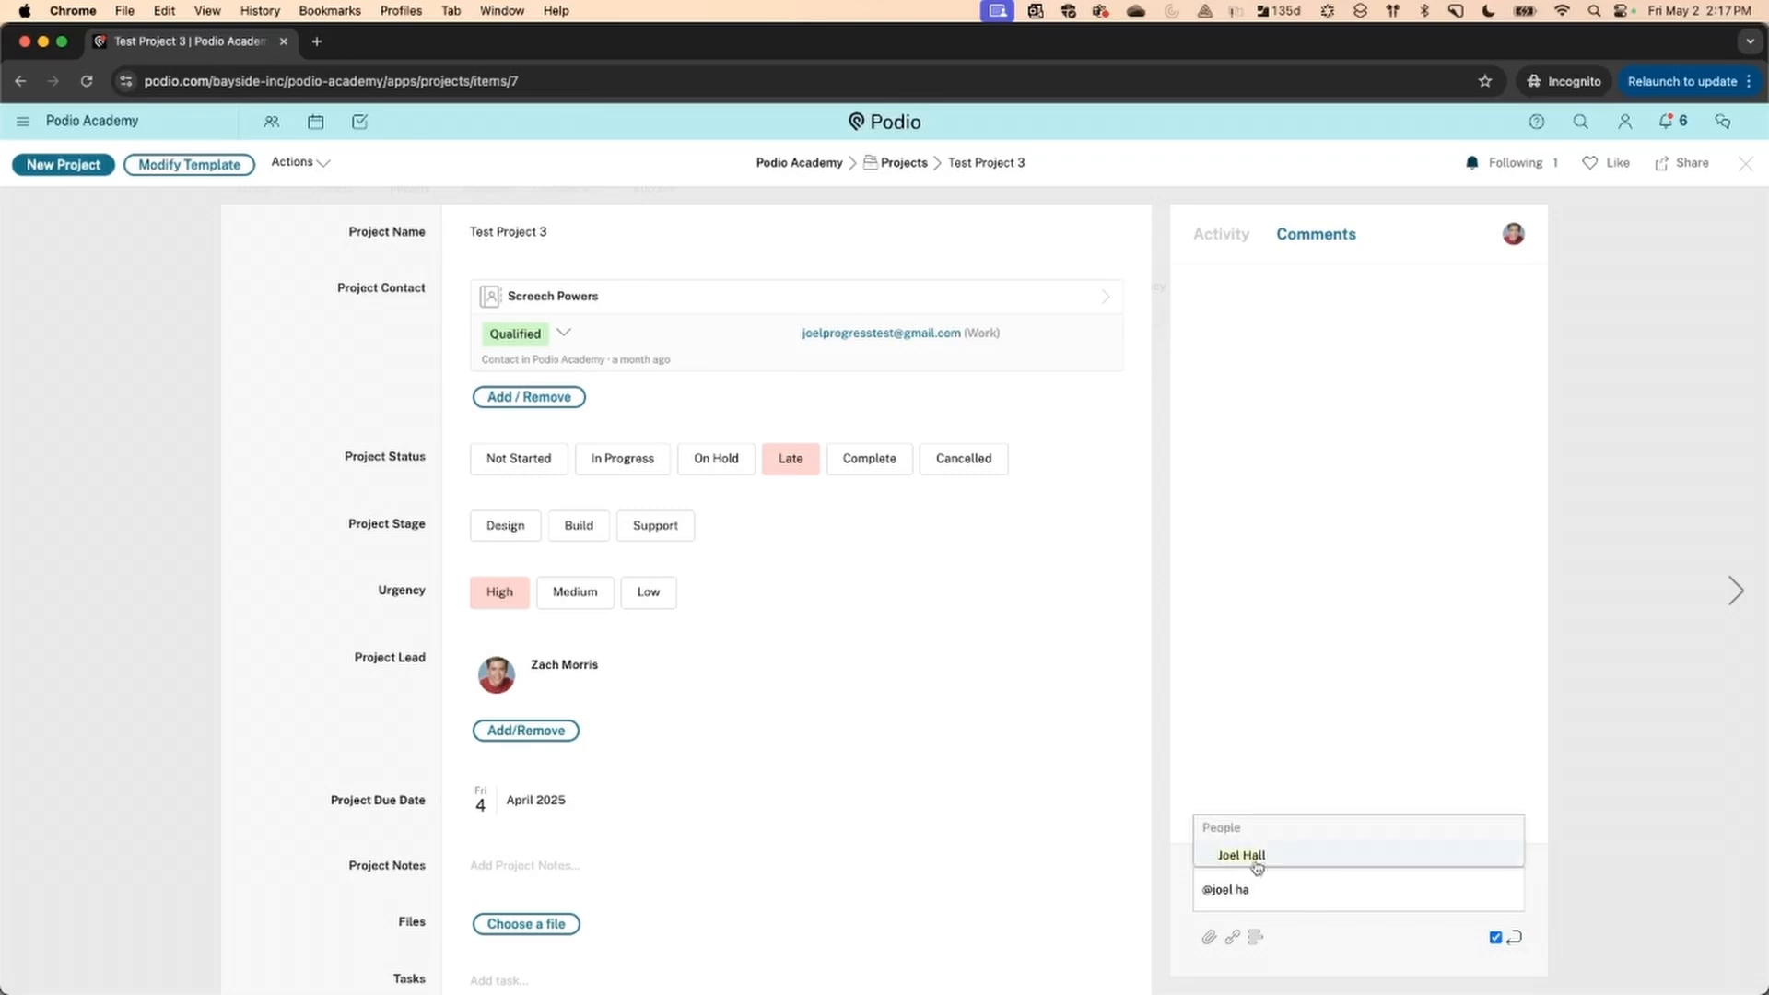
click(1258, 857)
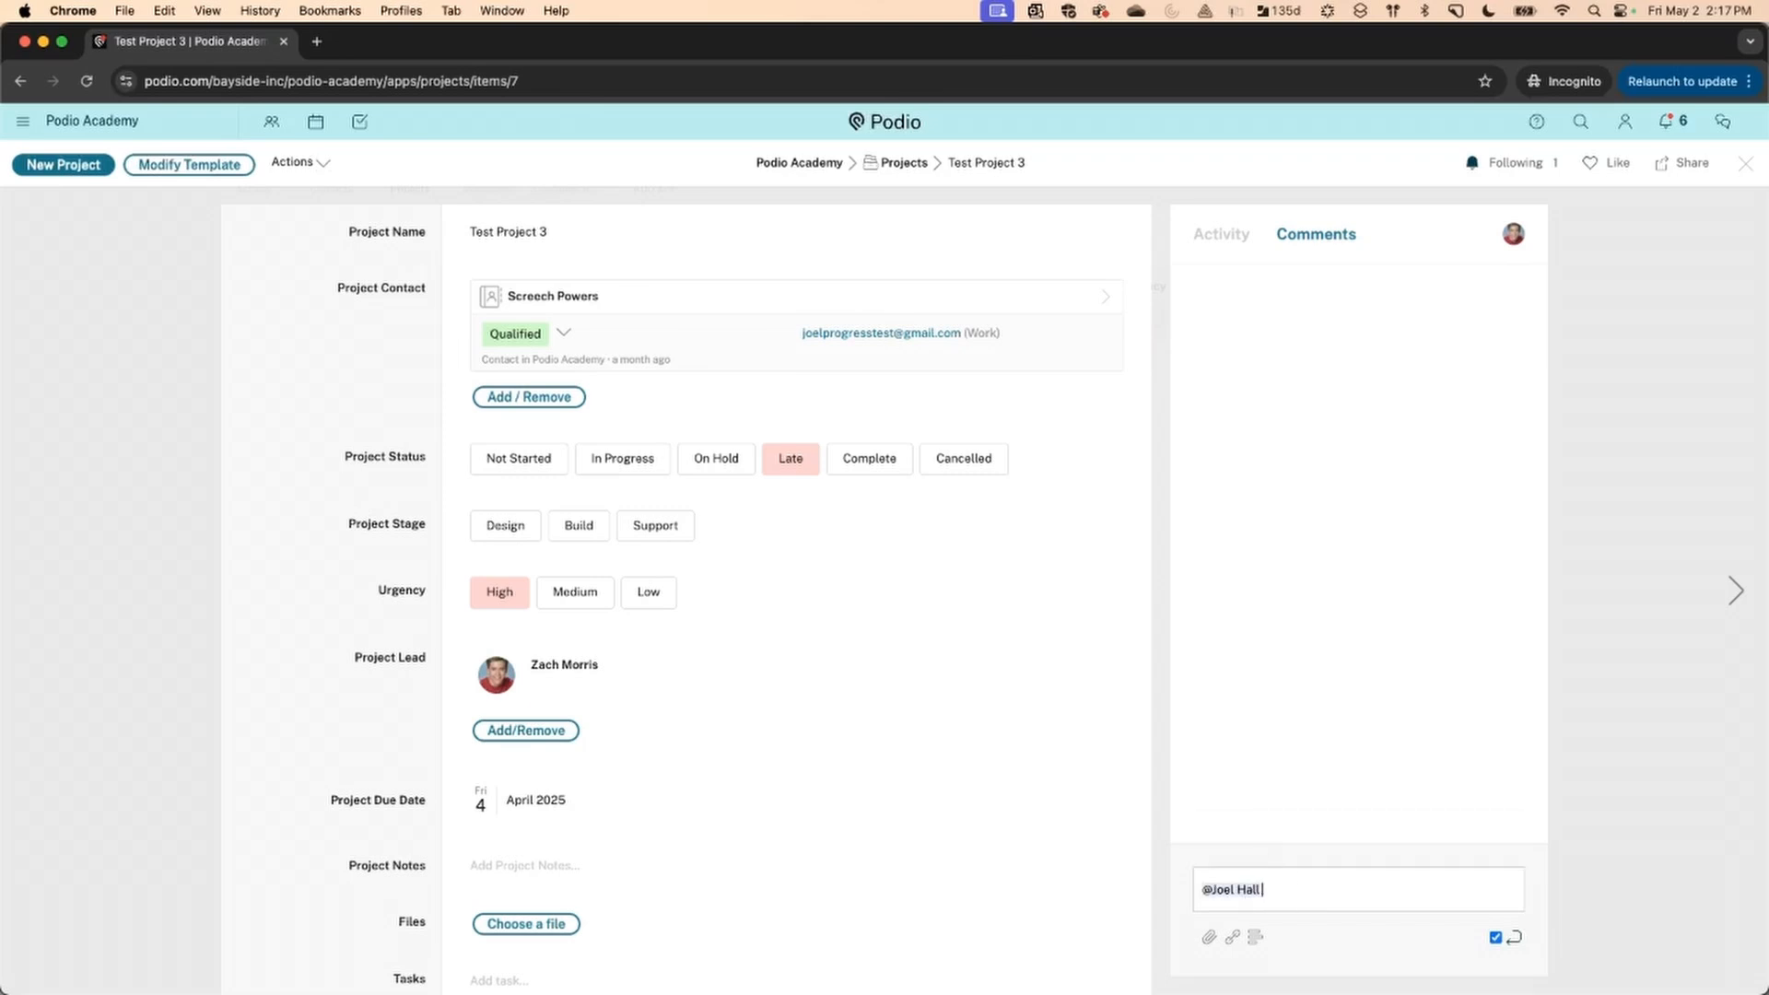
text(hey we need to review this.)
key(Return)
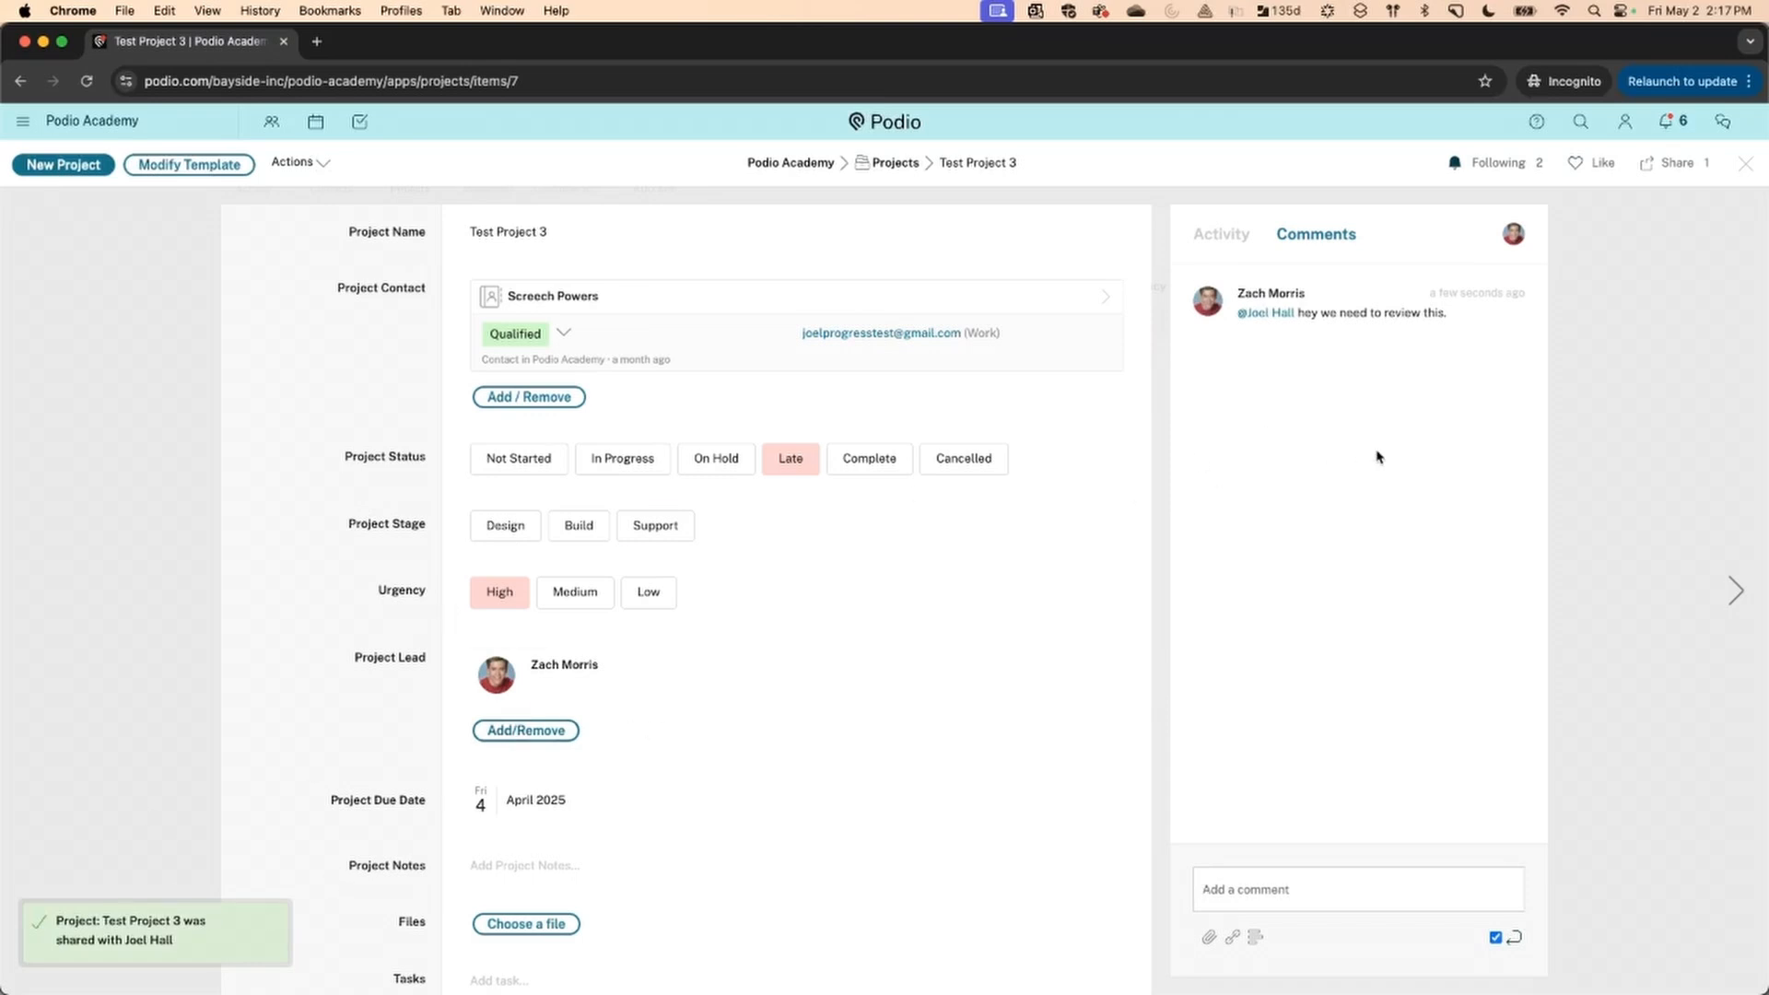
Examine the sharing options for Test Project 3 and the list of people it is shared with
click(1653, 166)
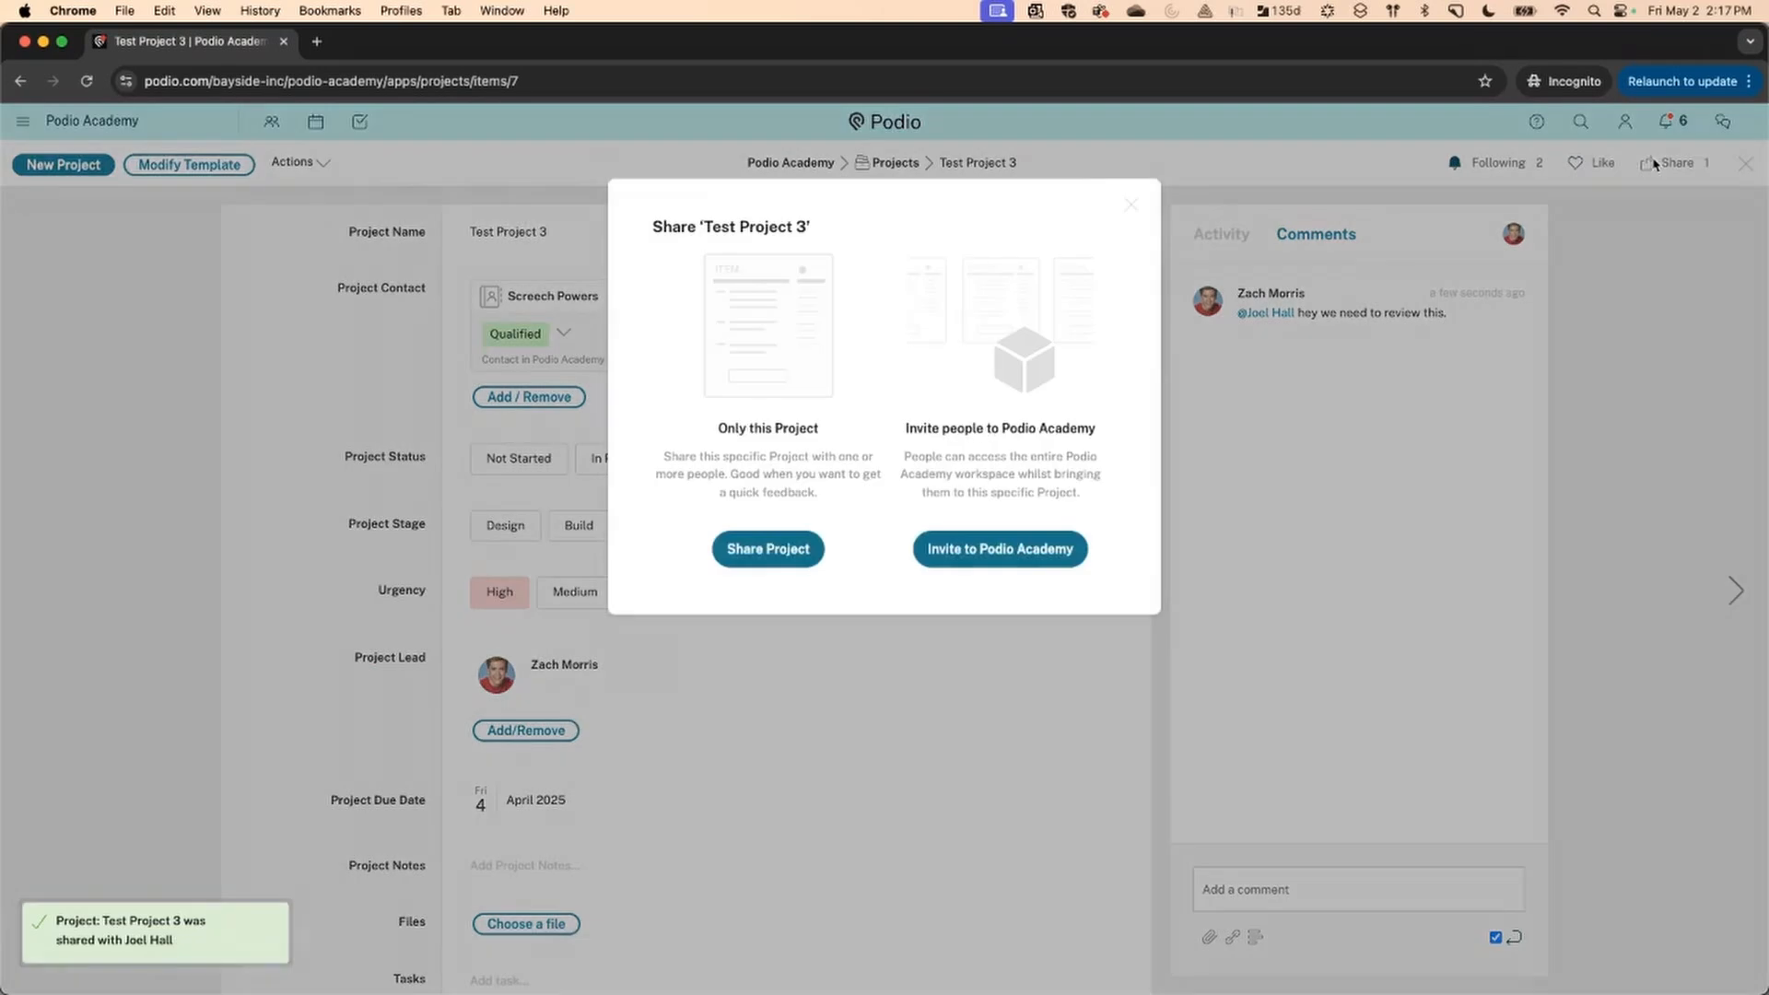
click(1151, 207)
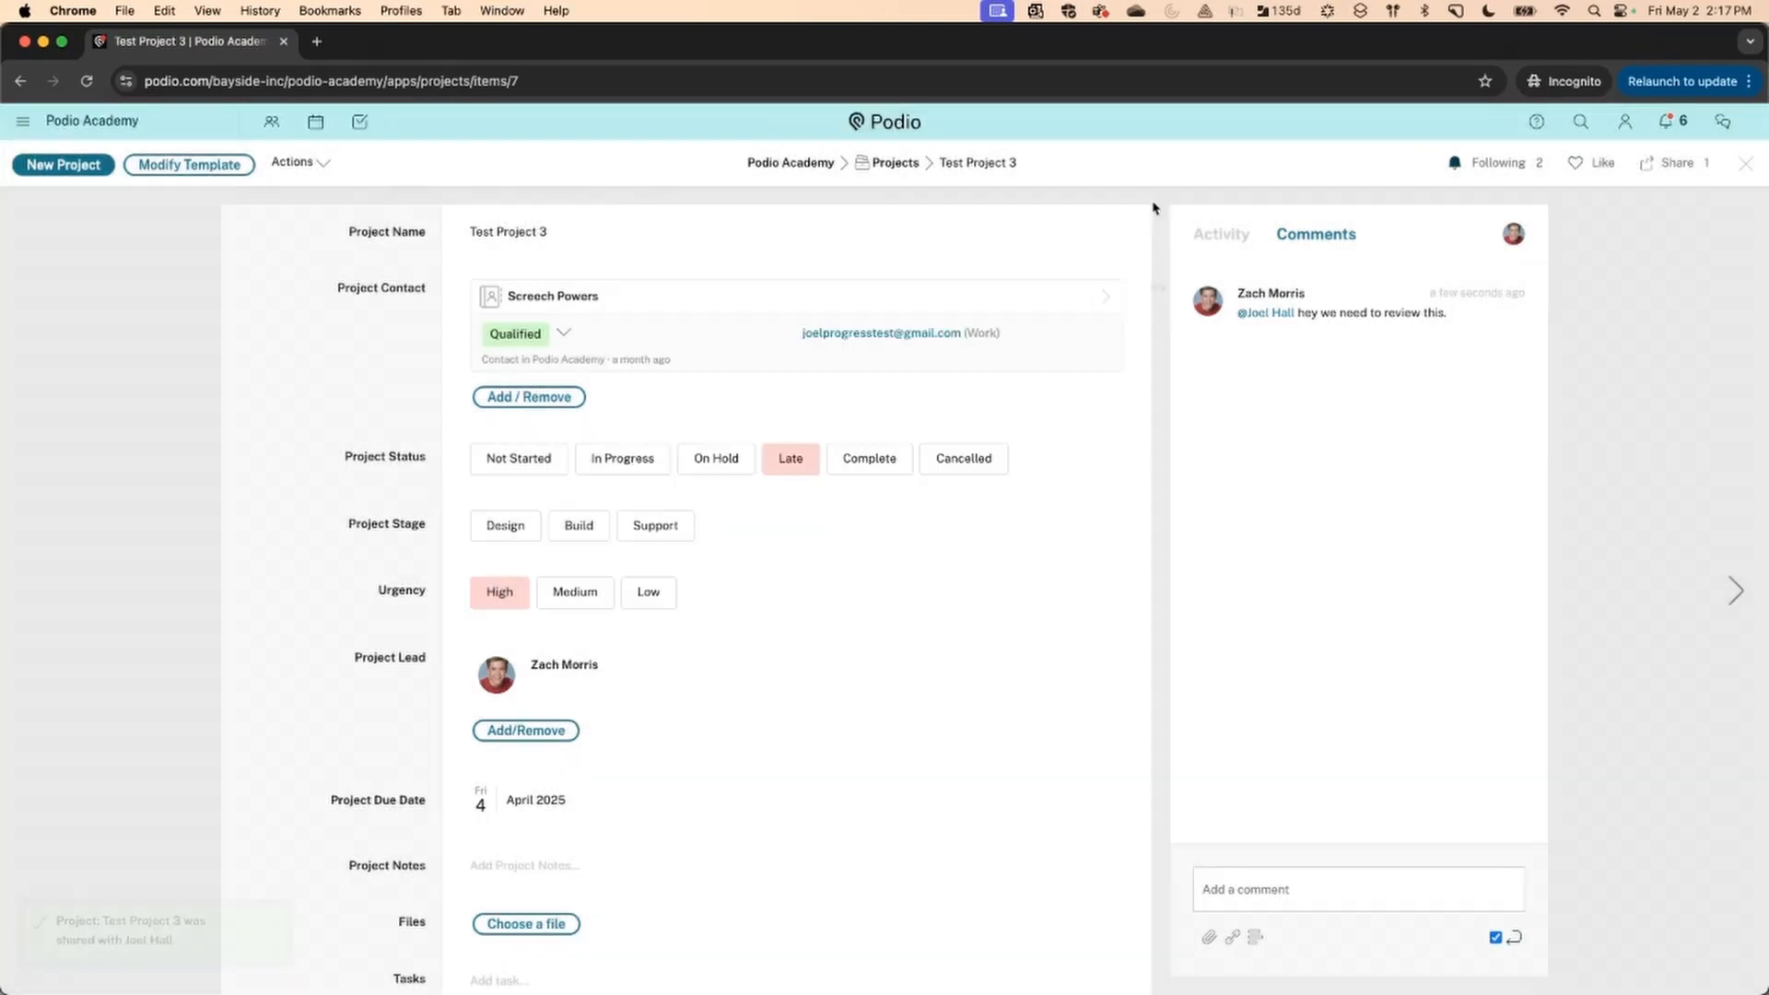
click(1706, 164)
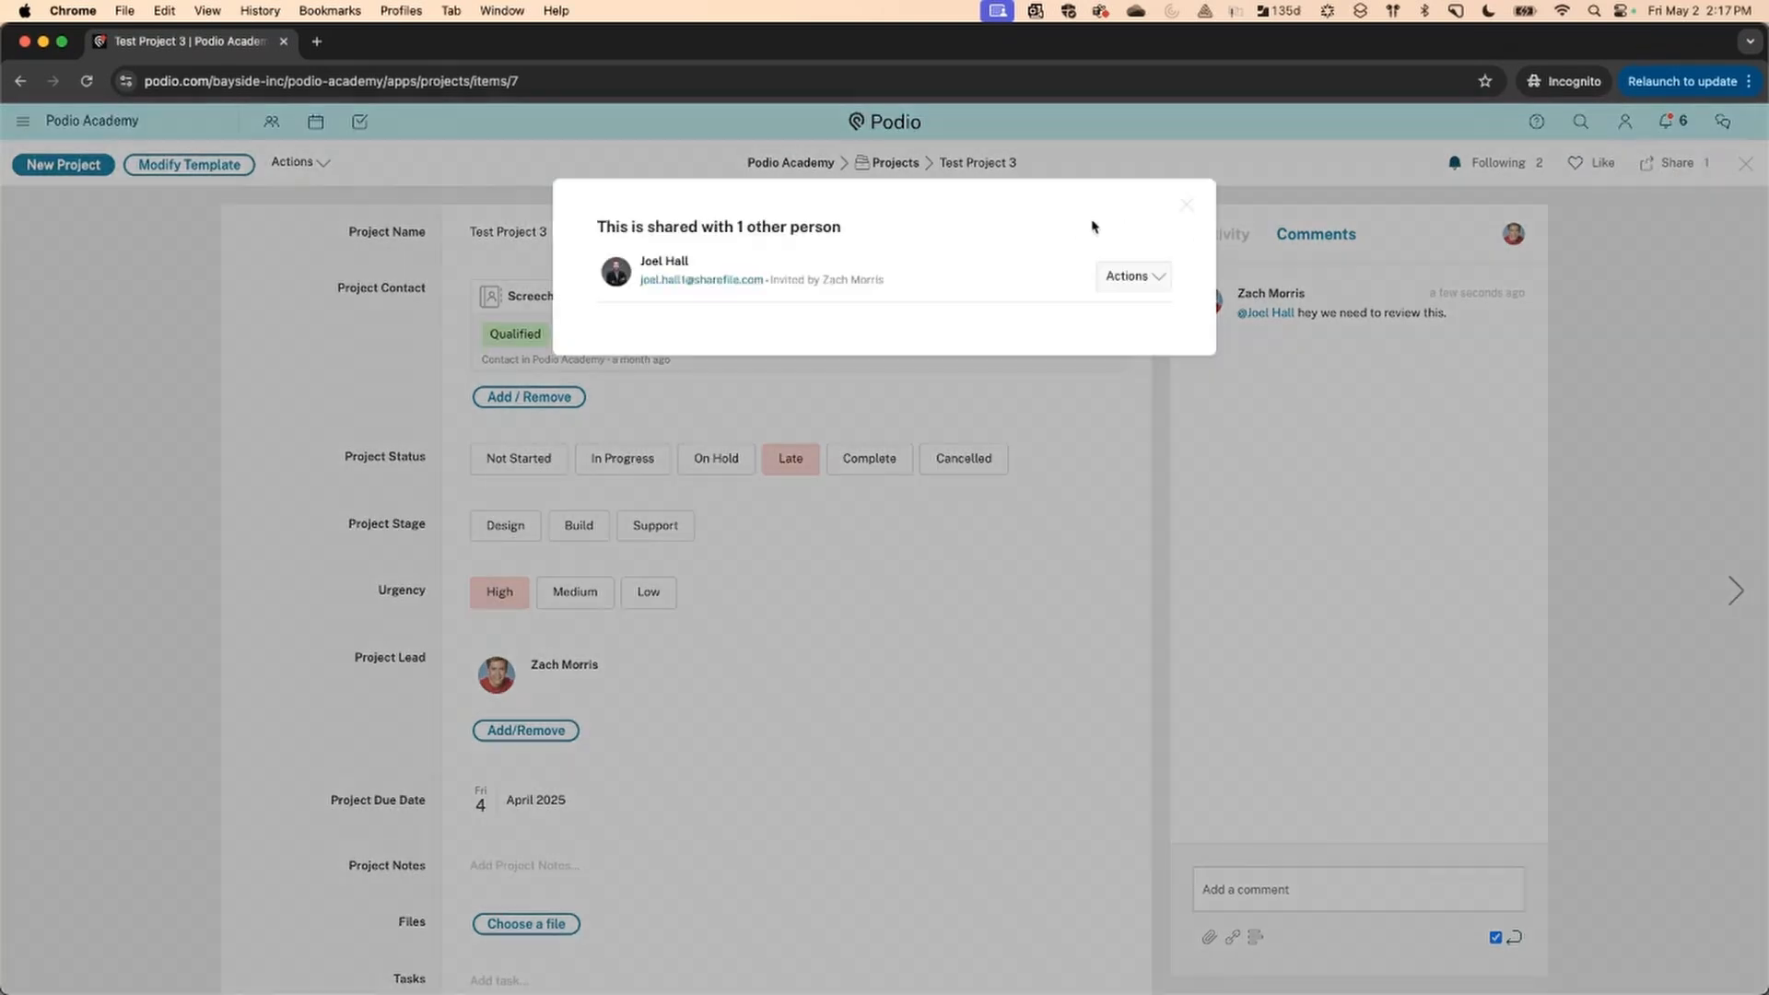
click(1183, 208)
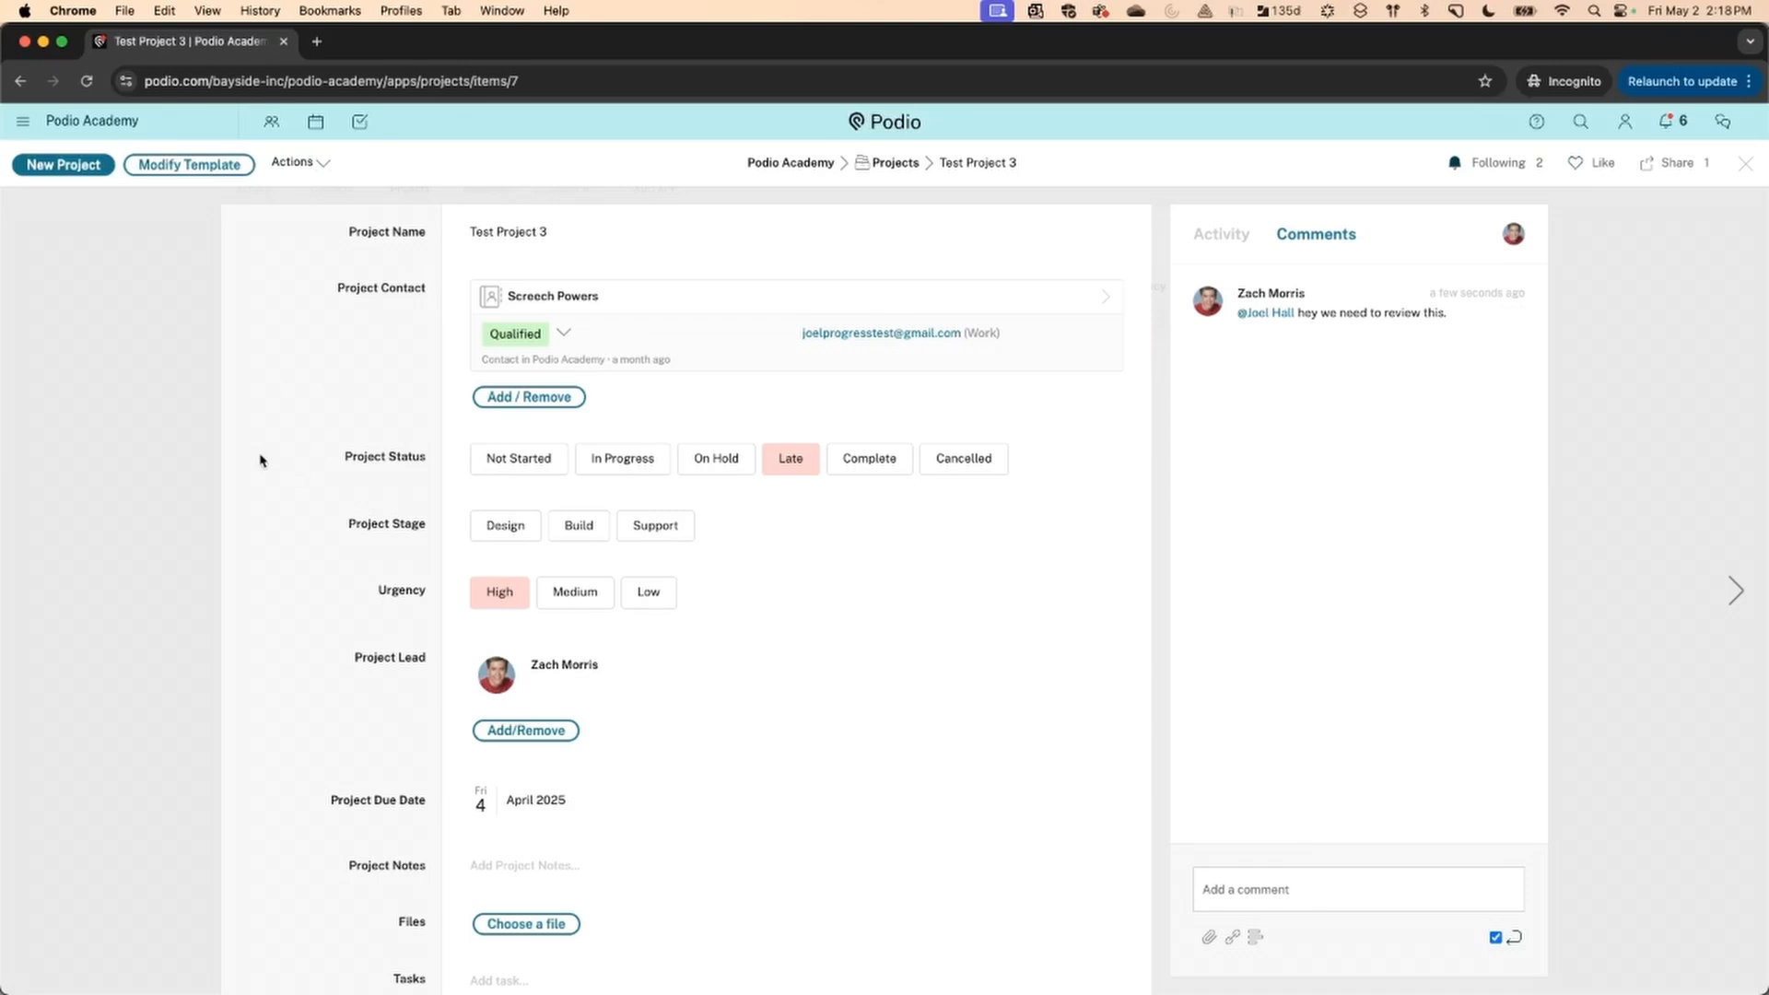
Create the task "Follow Up with Customer" on Test Project 3, assigned to the co-worker and due Today
key(t)
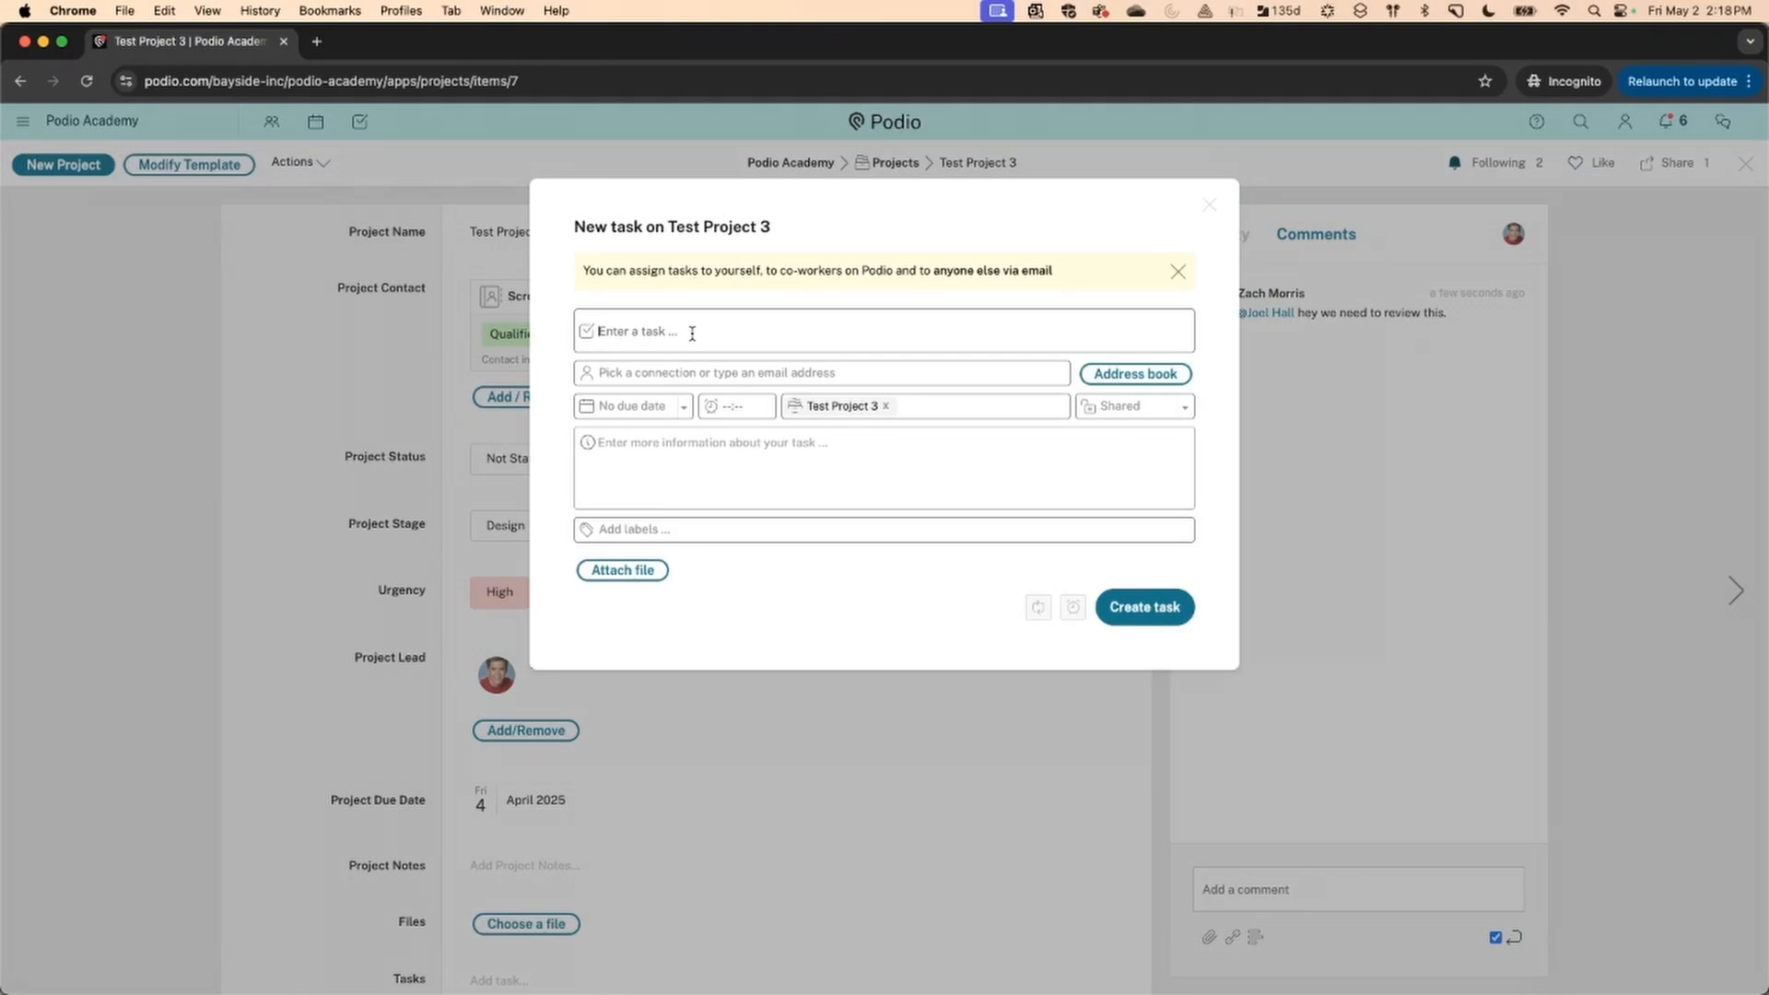
text(Follow Up)
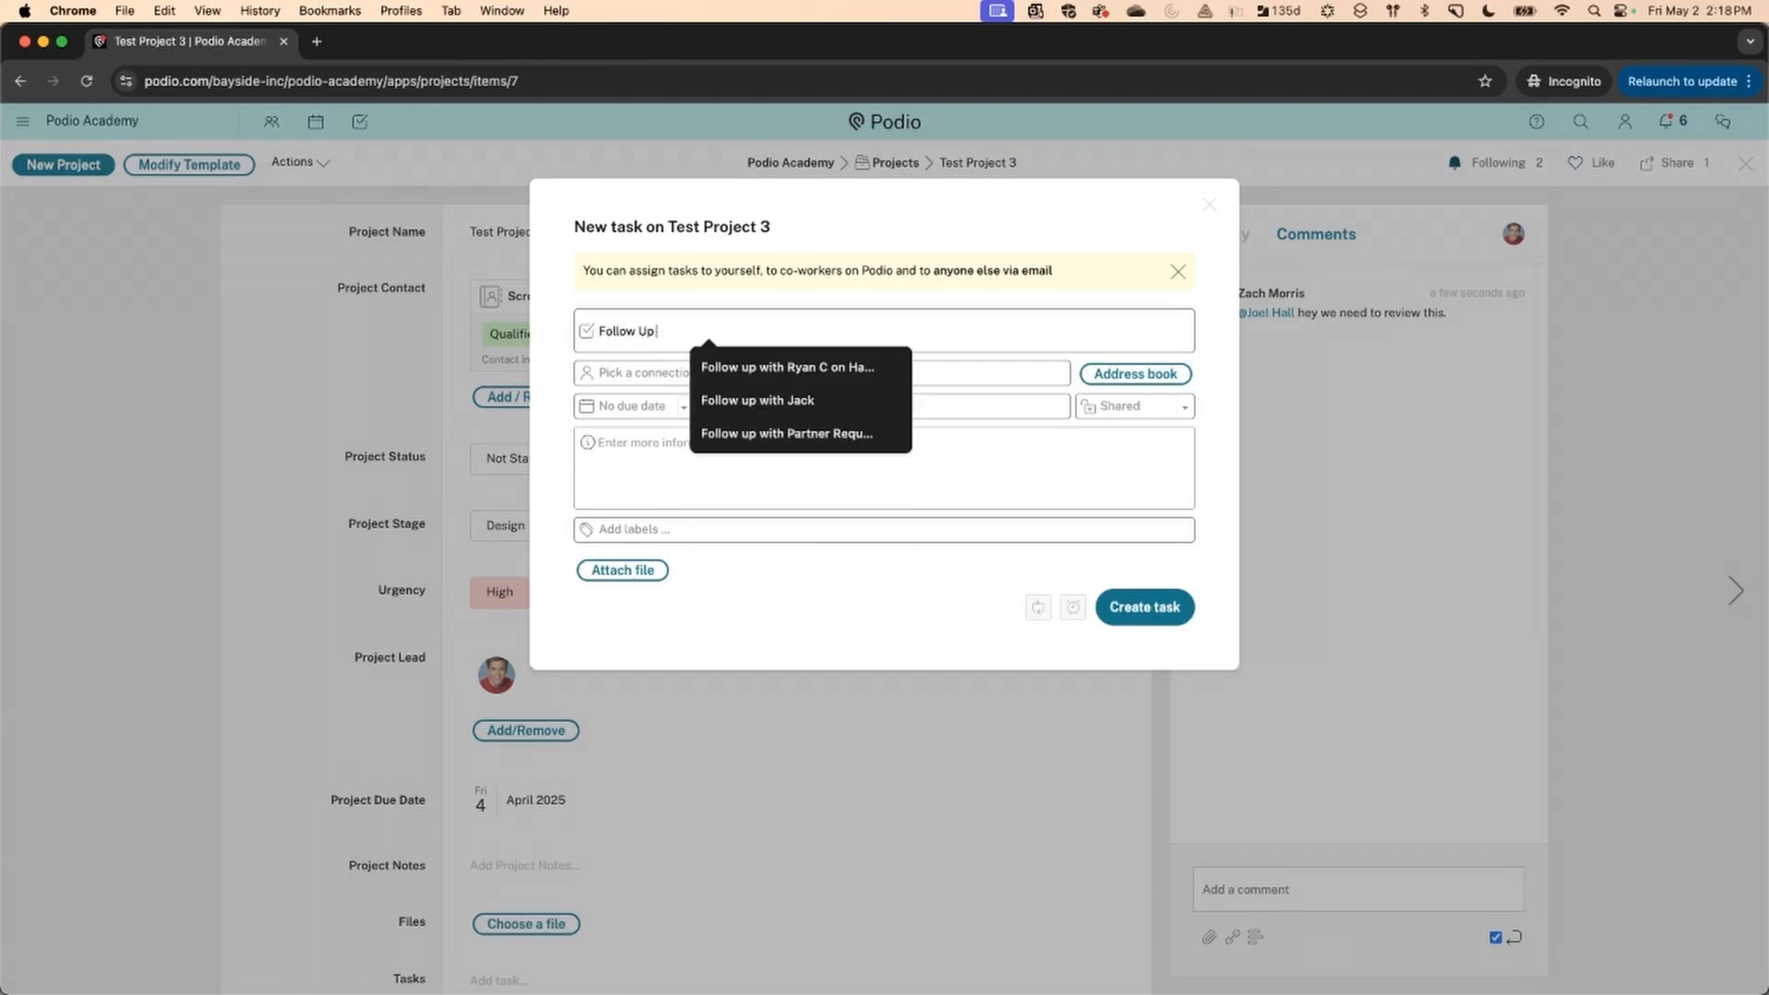
text( with Customer)
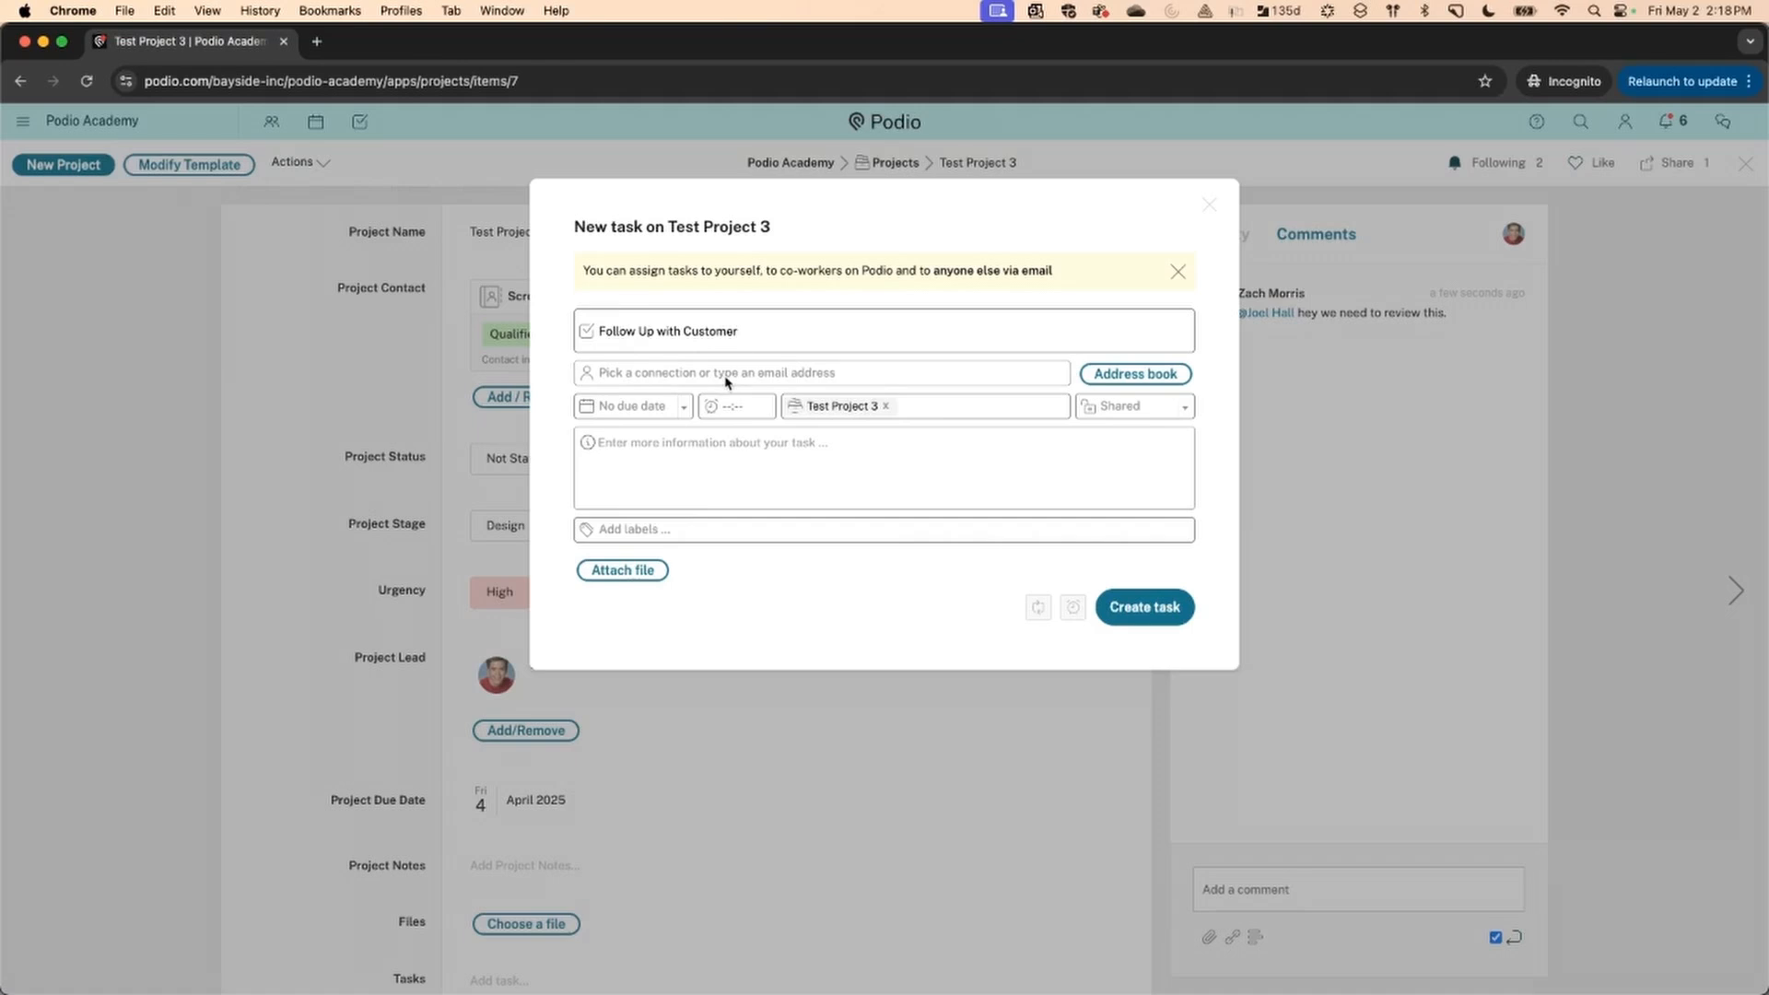
click(730, 373)
click(686, 449)
click(822, 308)
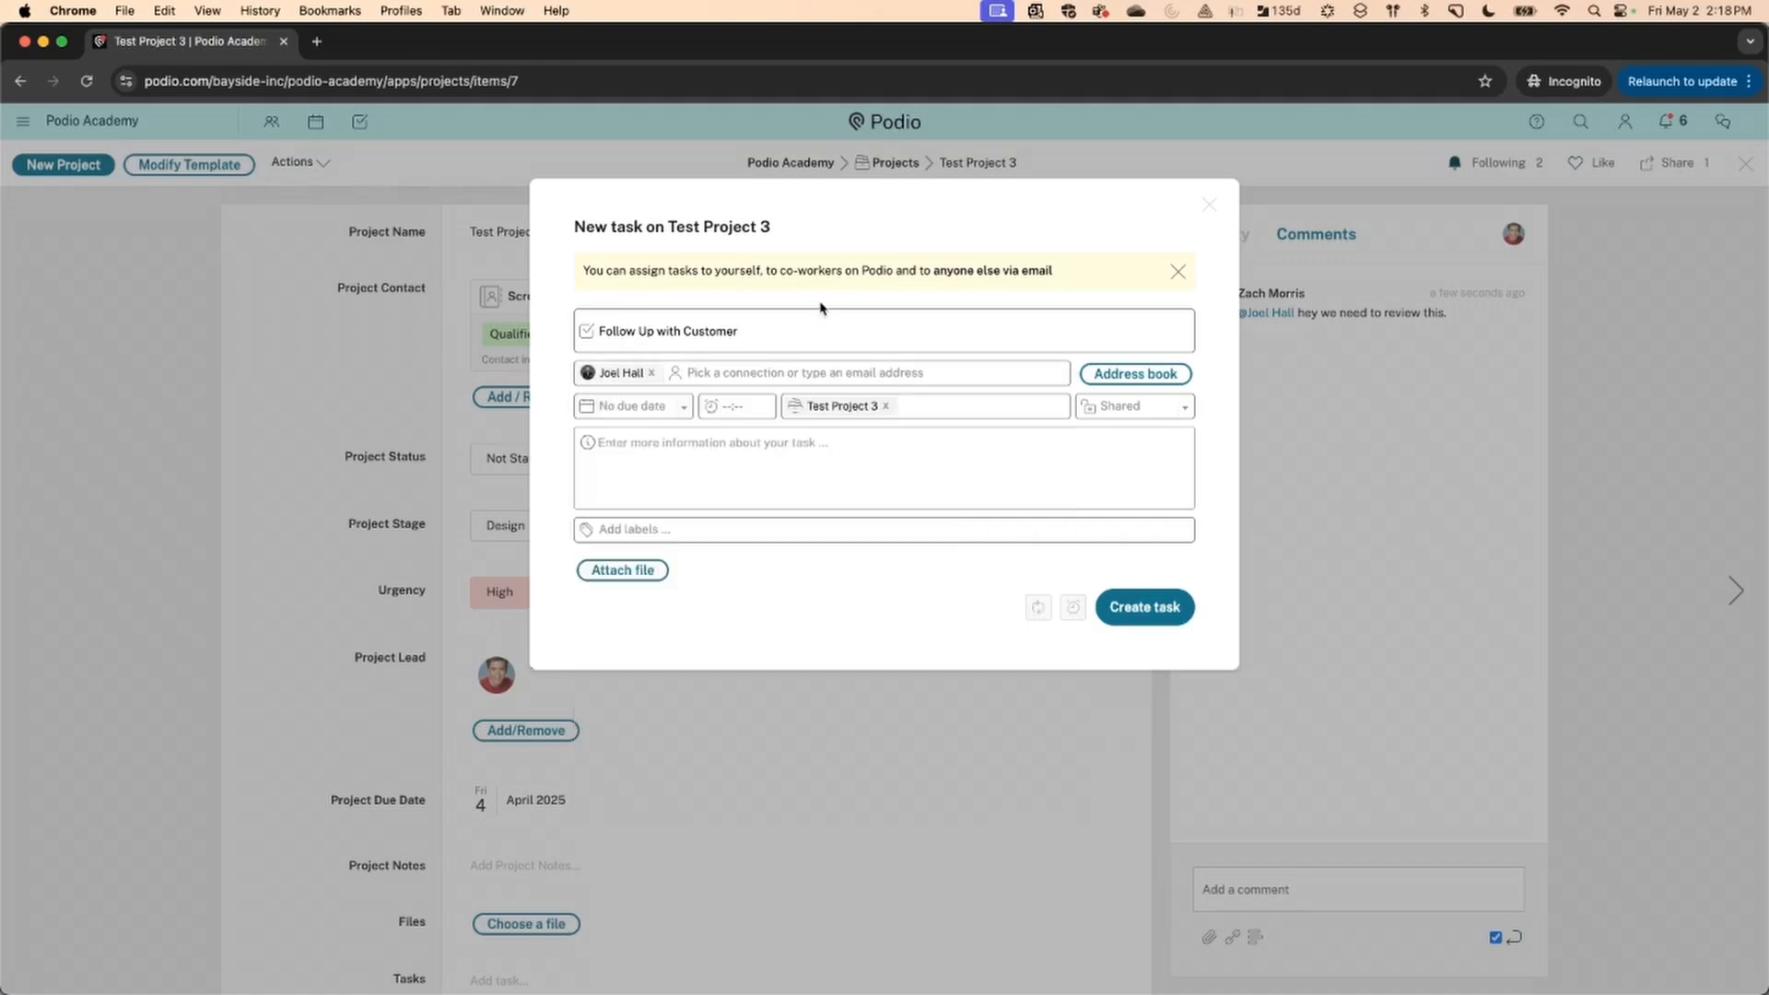
click(680, 407)
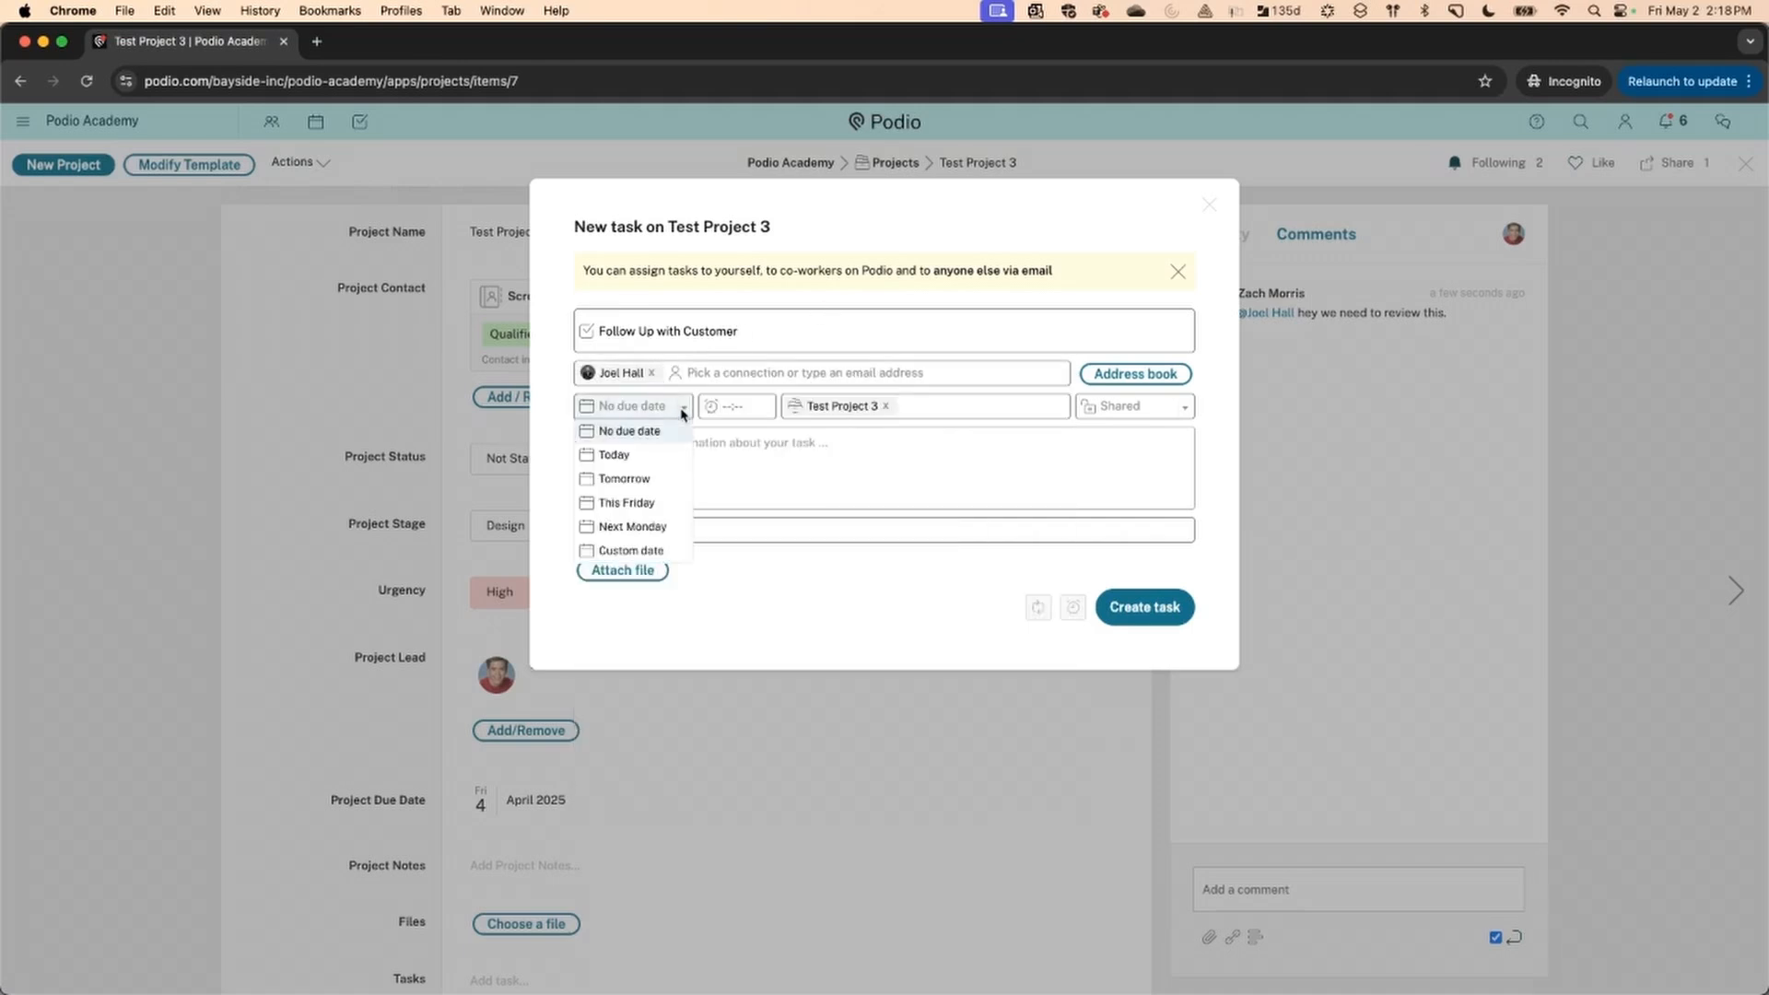
click(651, 457)
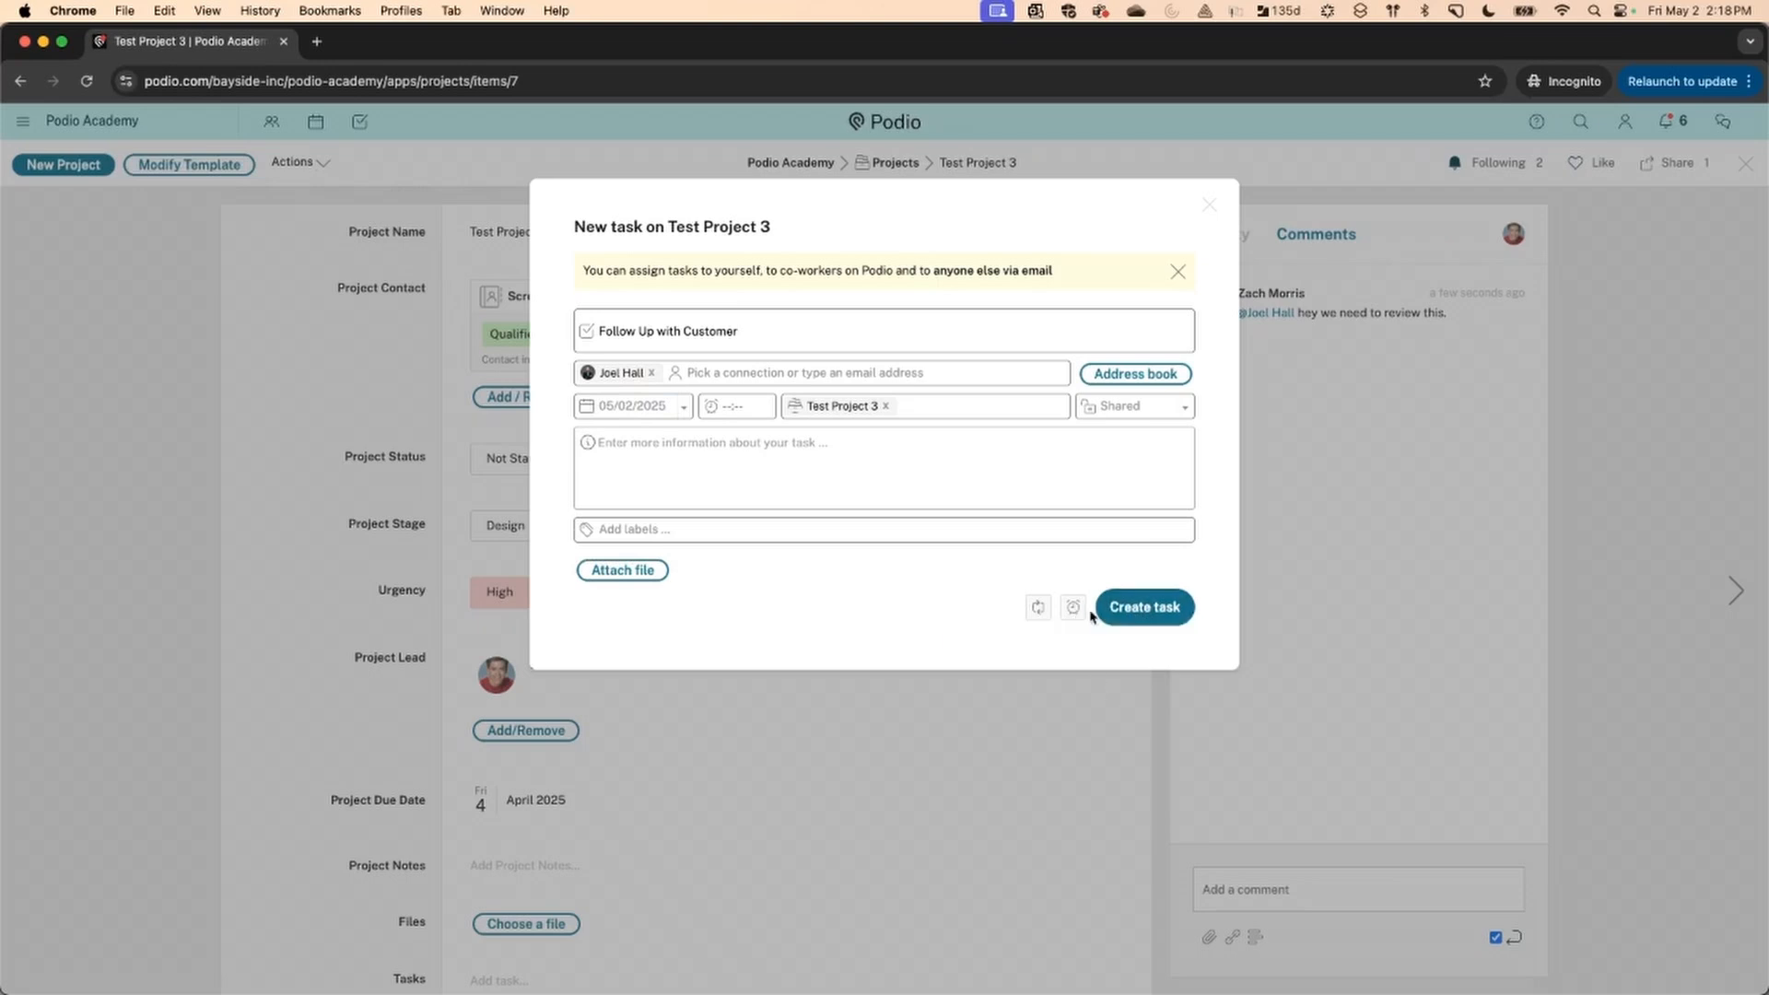
click(1138, 618)
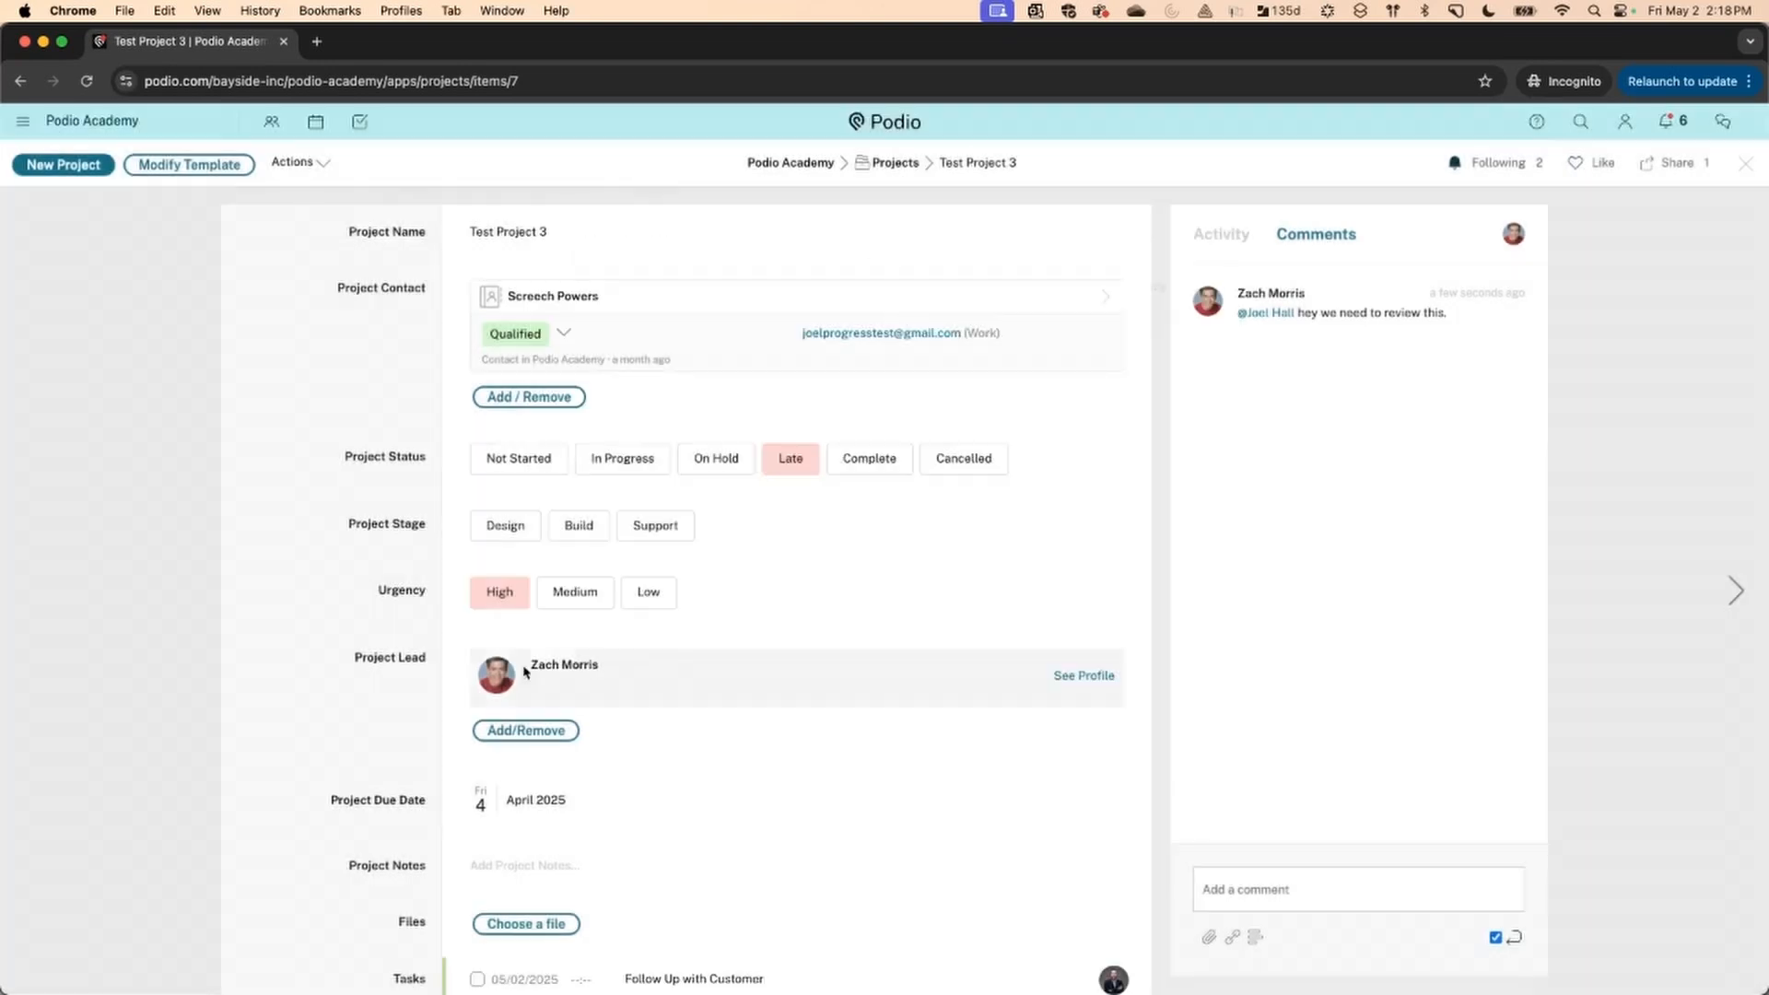
scroll(525, 670, down, 1)
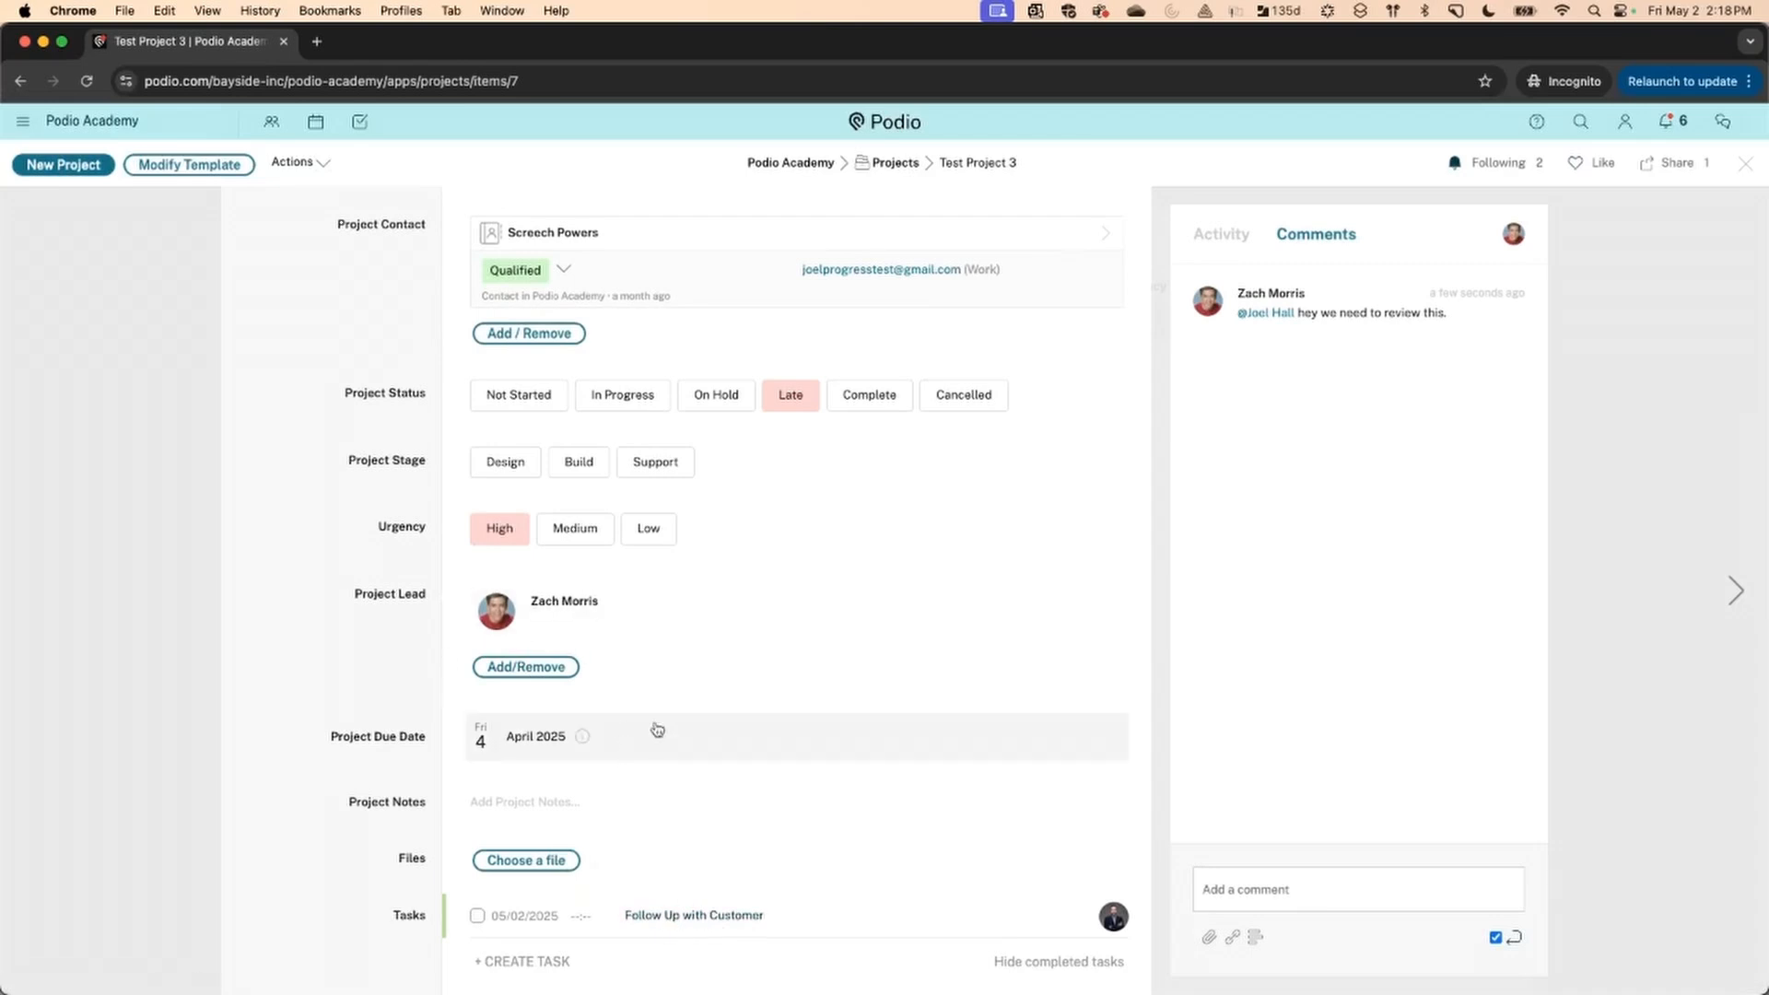
scroll(788, 669, up, 1)
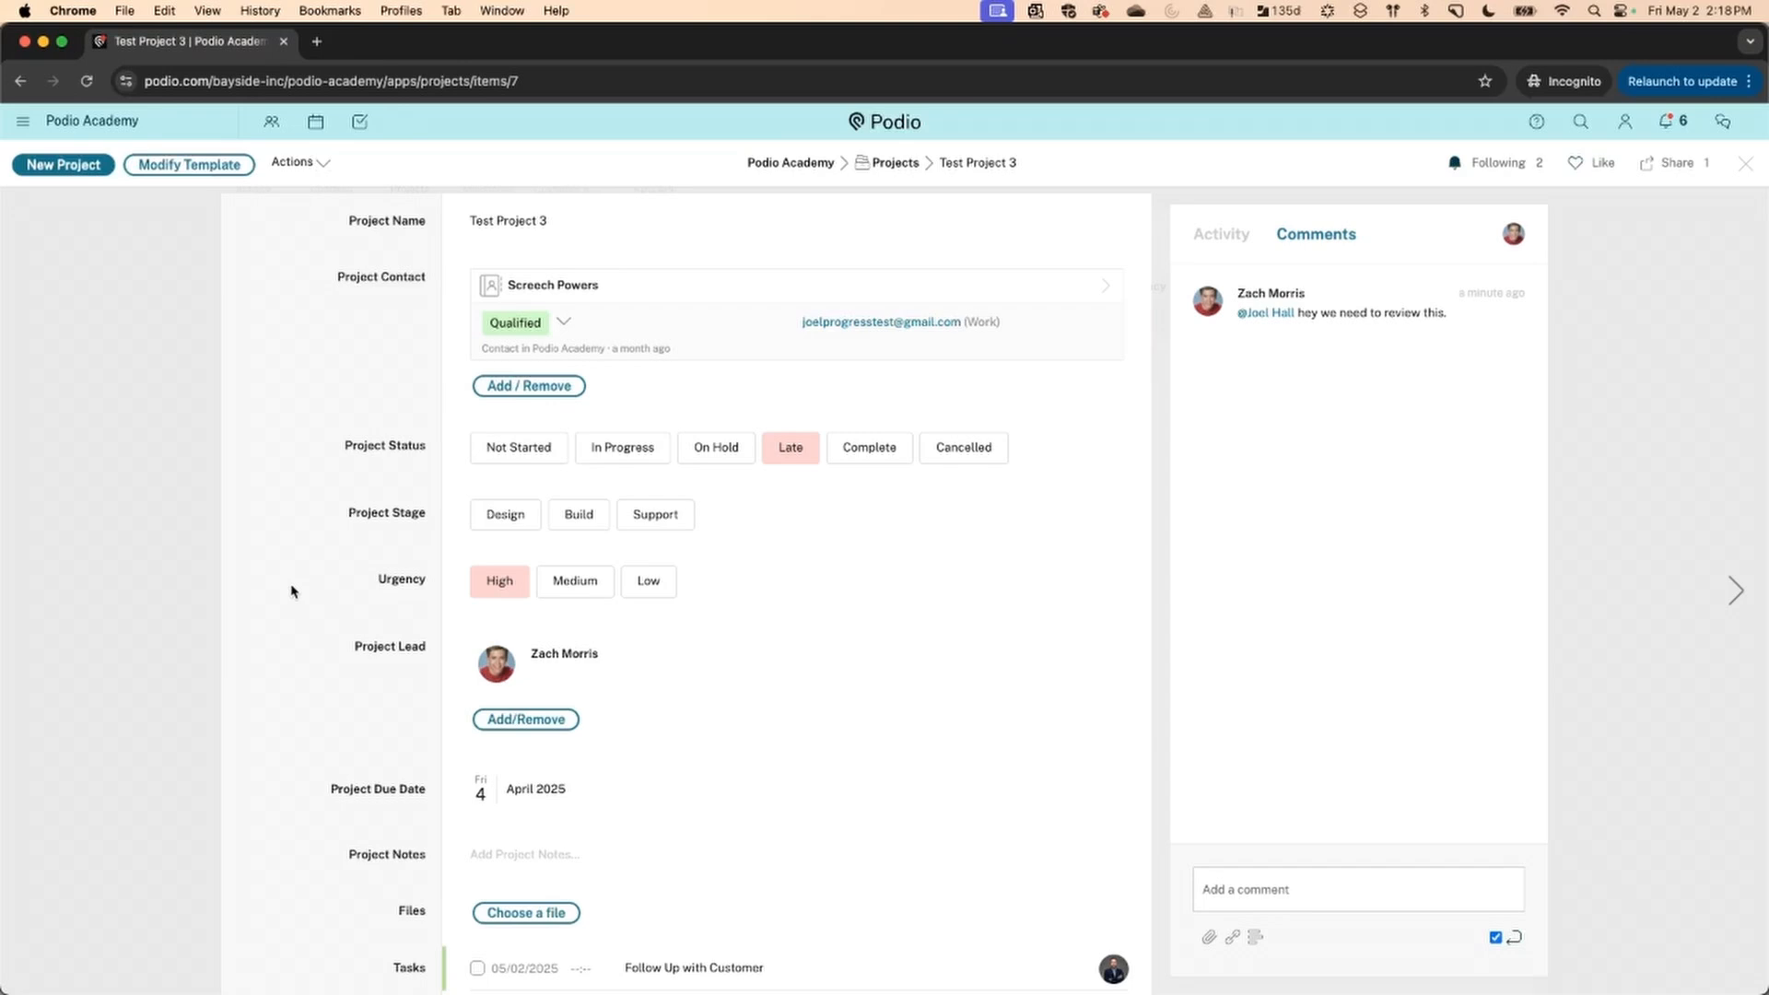
Leave Test Project 3 and start a new report on the All Late Projects view
click(1744, 163)
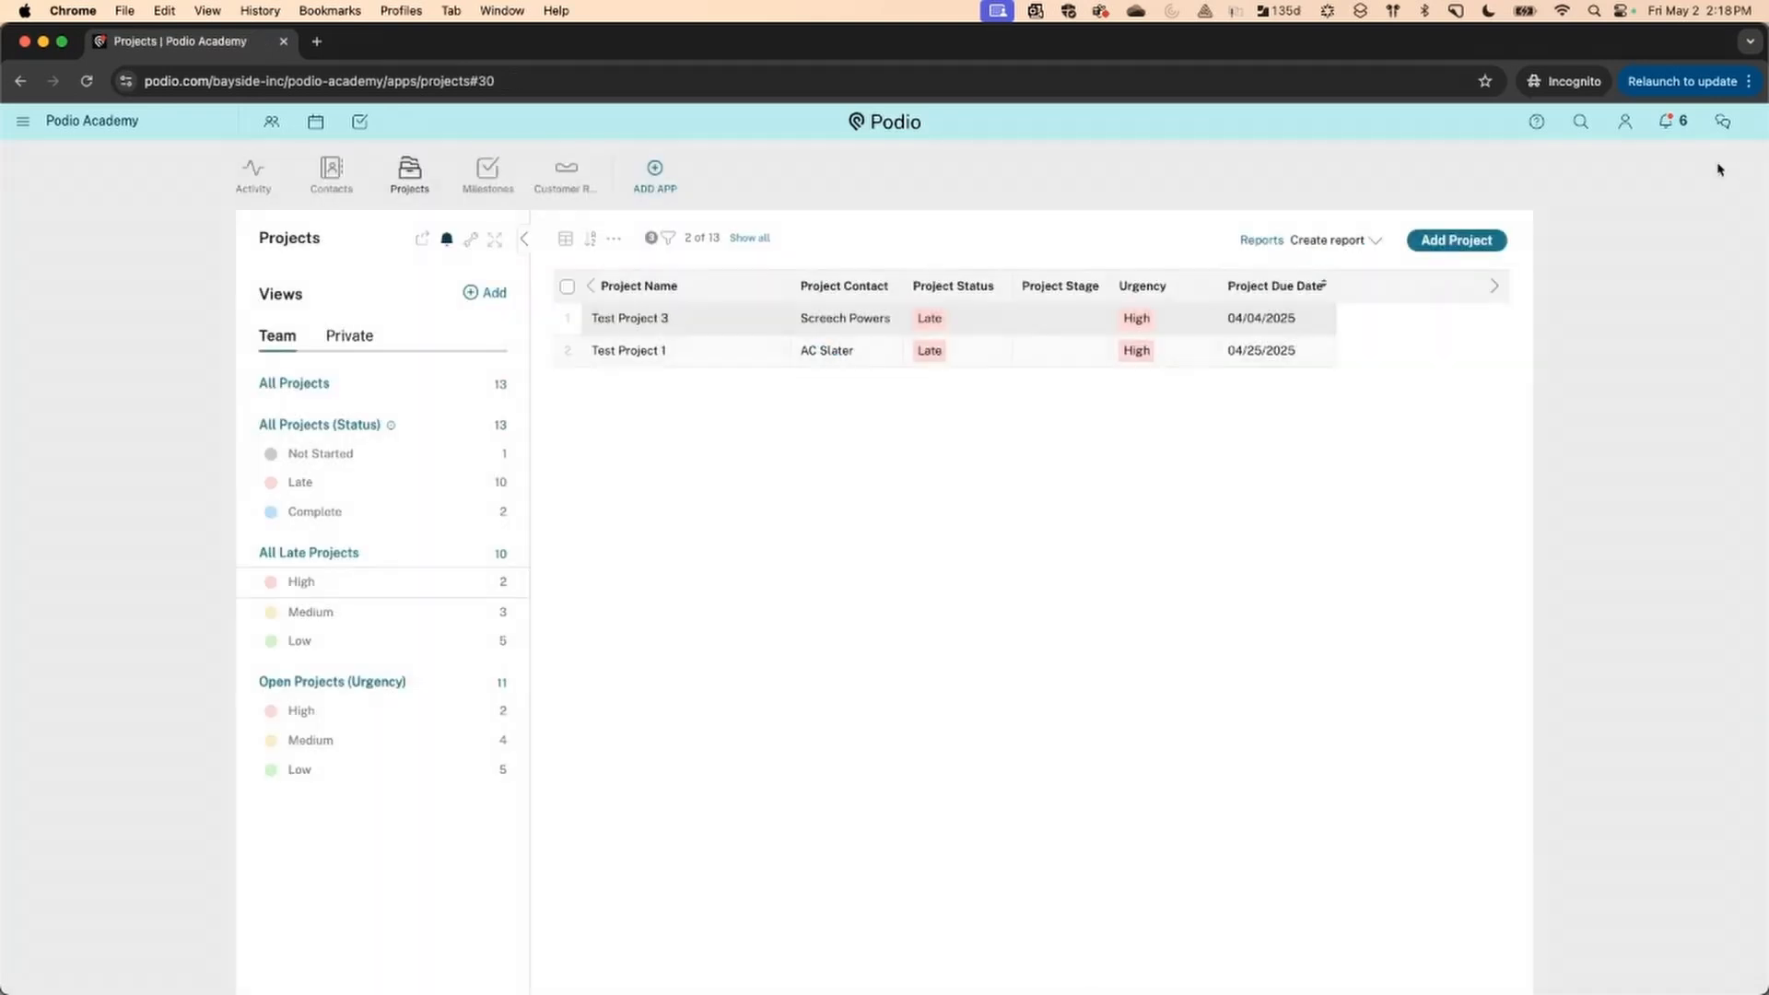
click(304, 558)
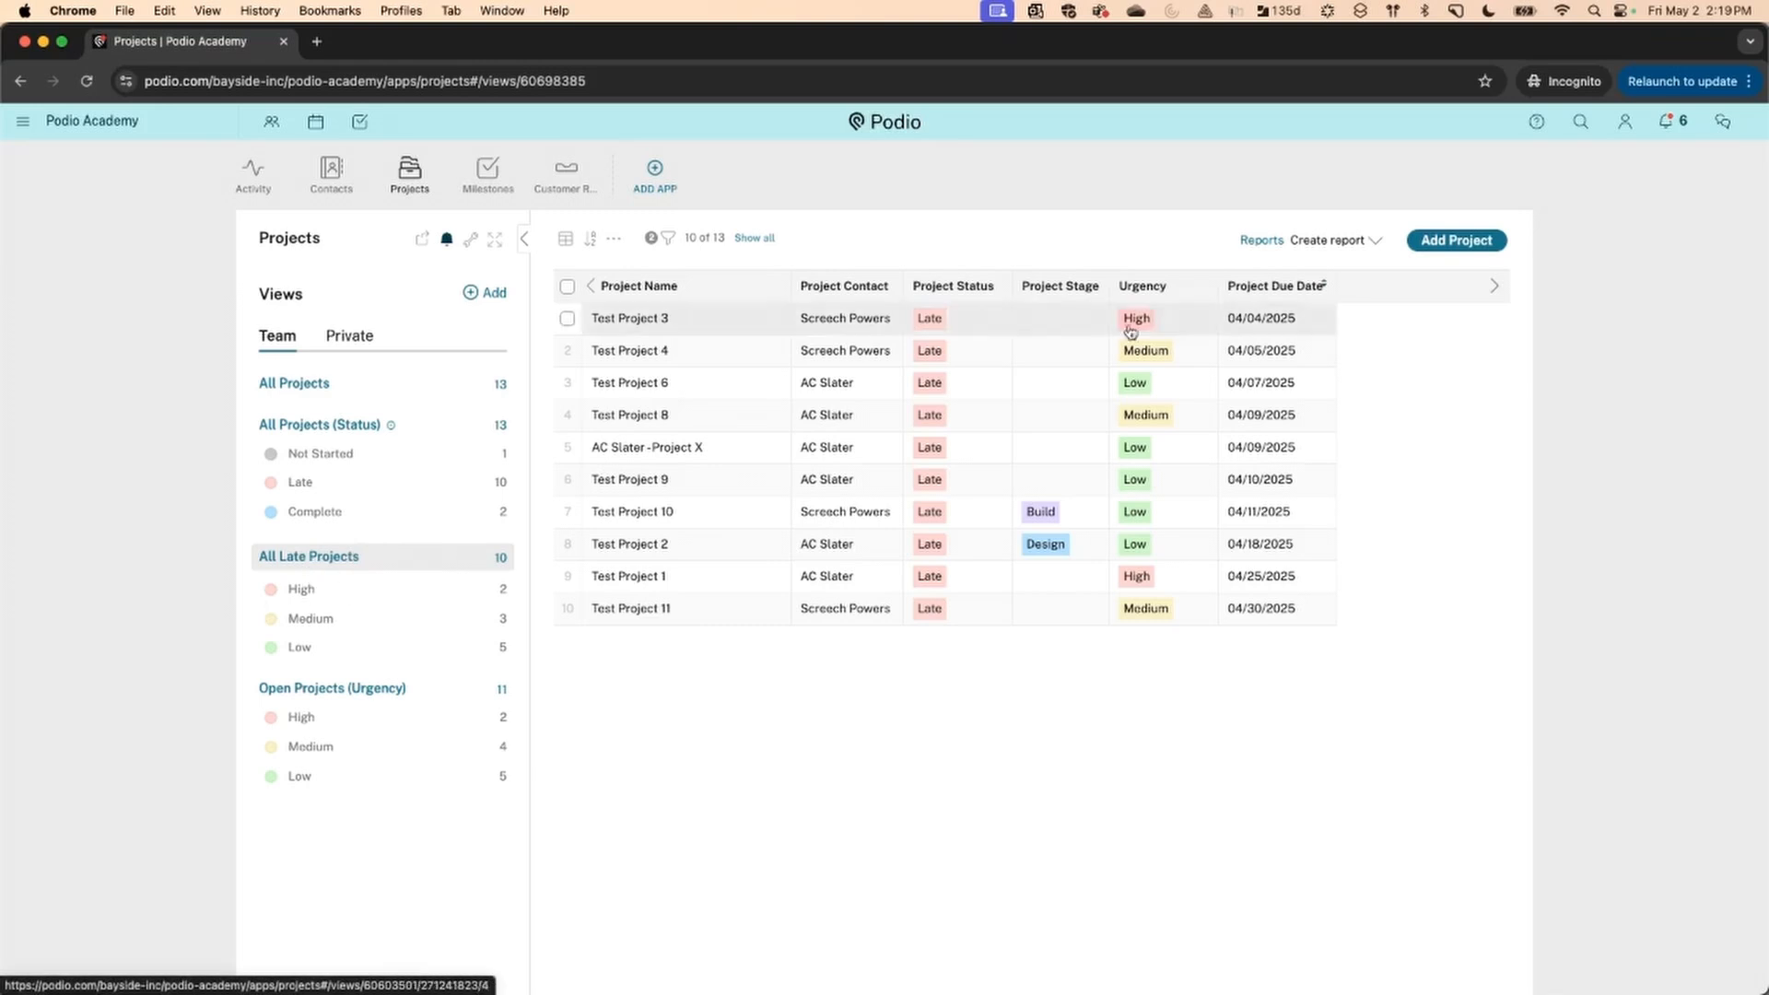
click(1351, 251)
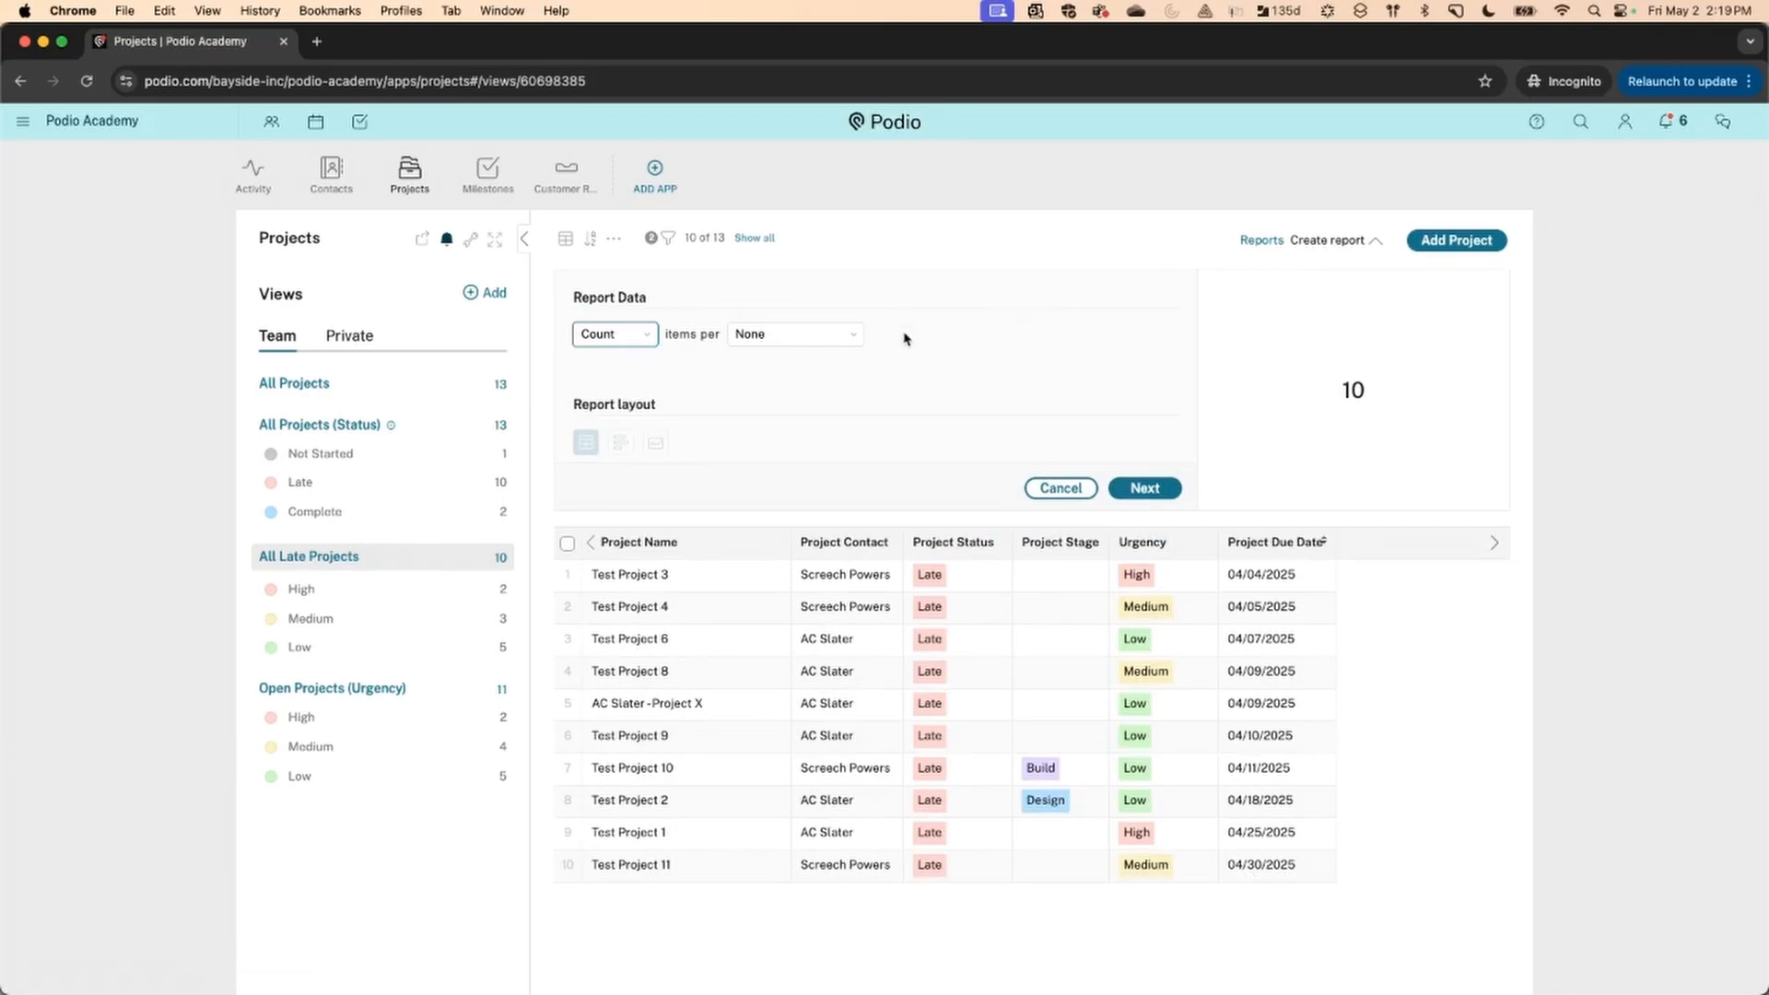
Preview the report's item count per Project Lead and per Project Stage, and return the grouping to None
click(823, 343)
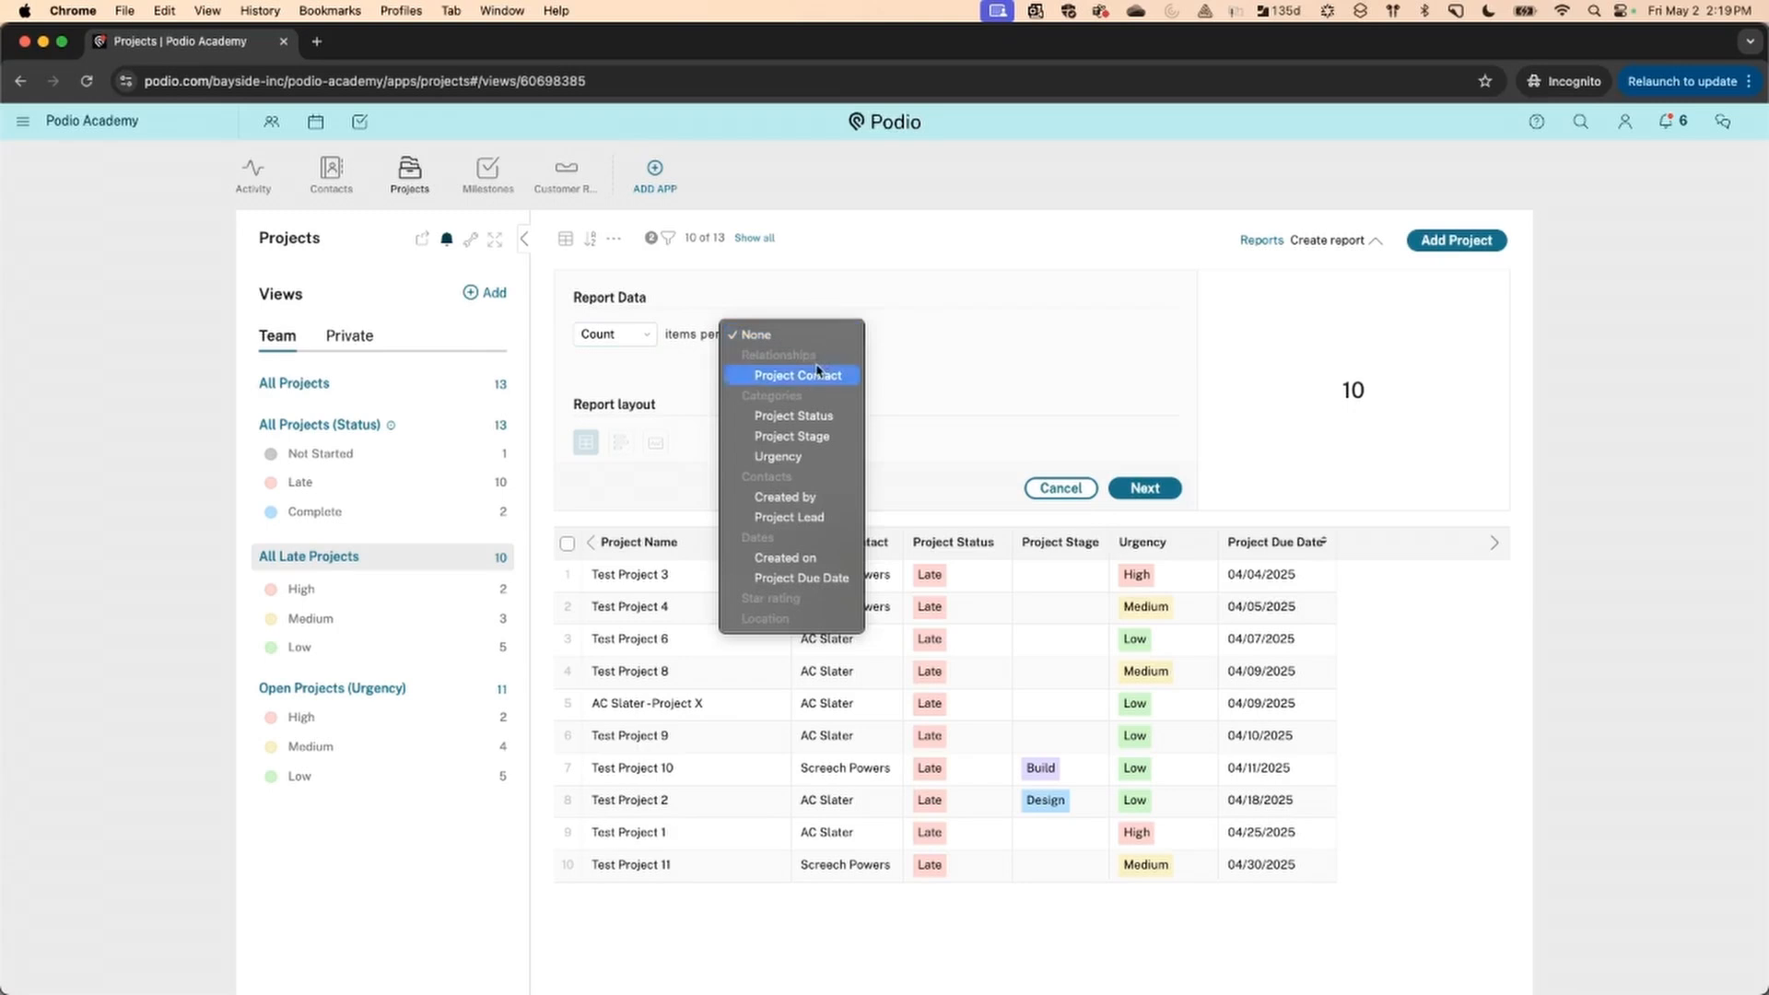
click(801, 517)
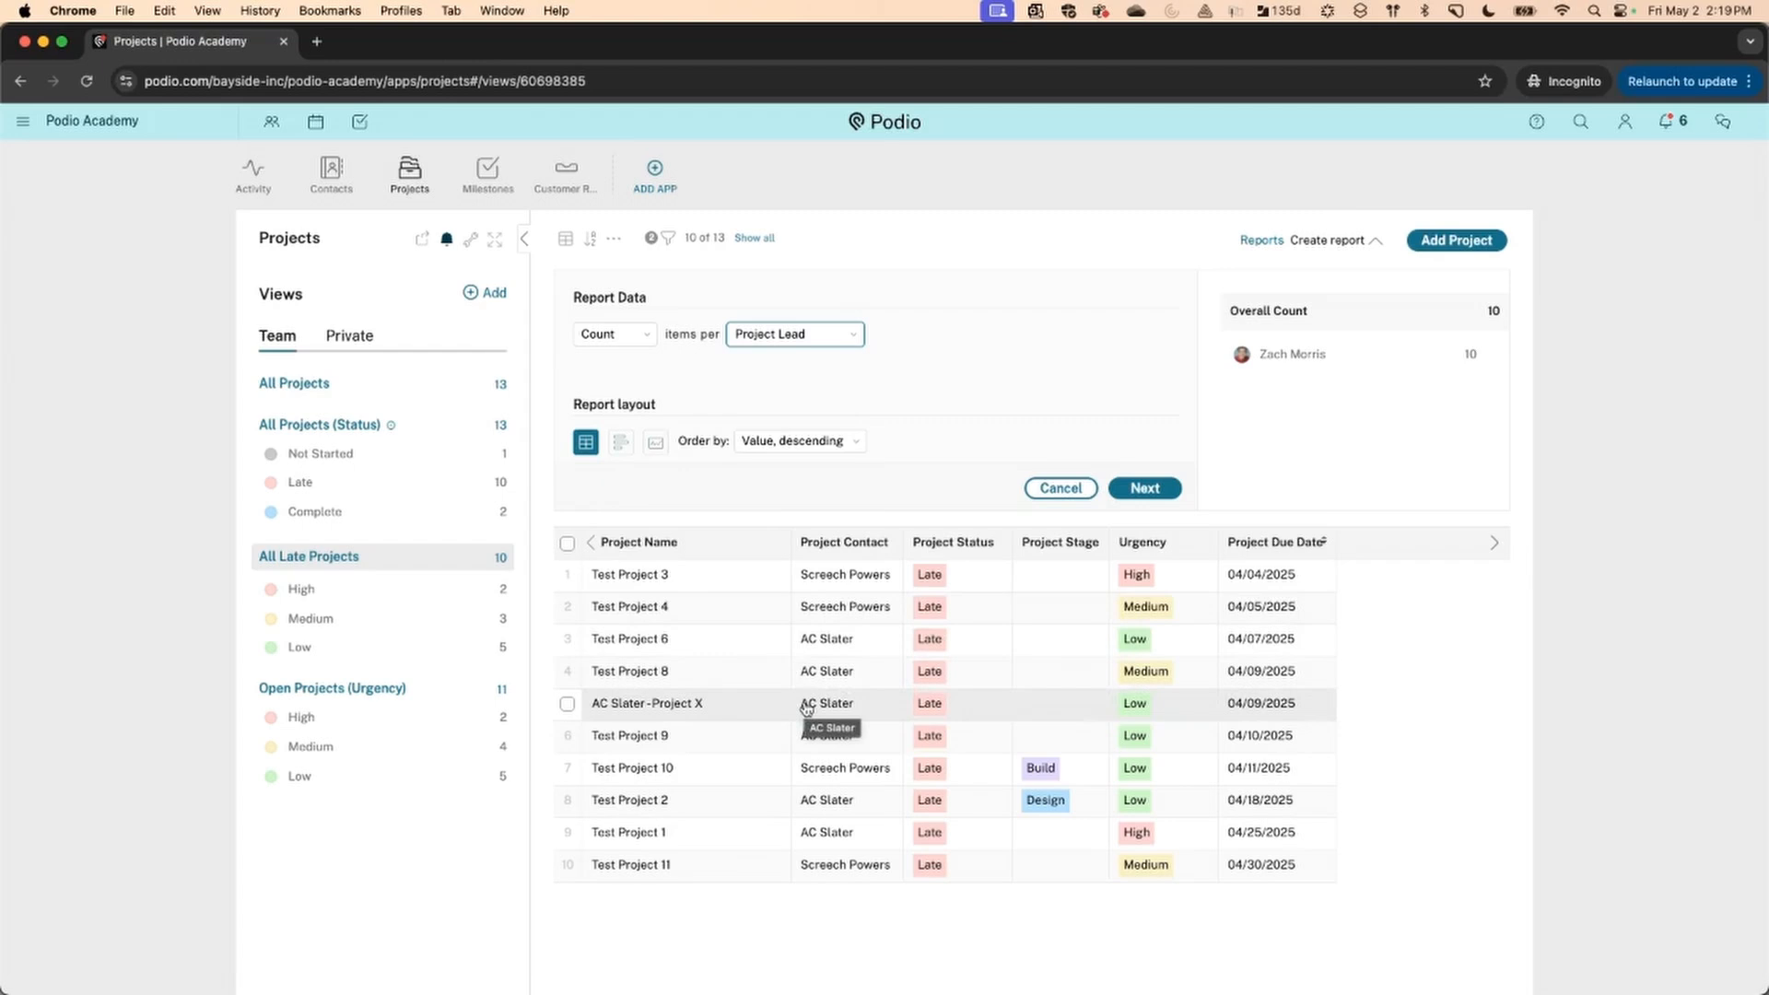
click(800, 334)
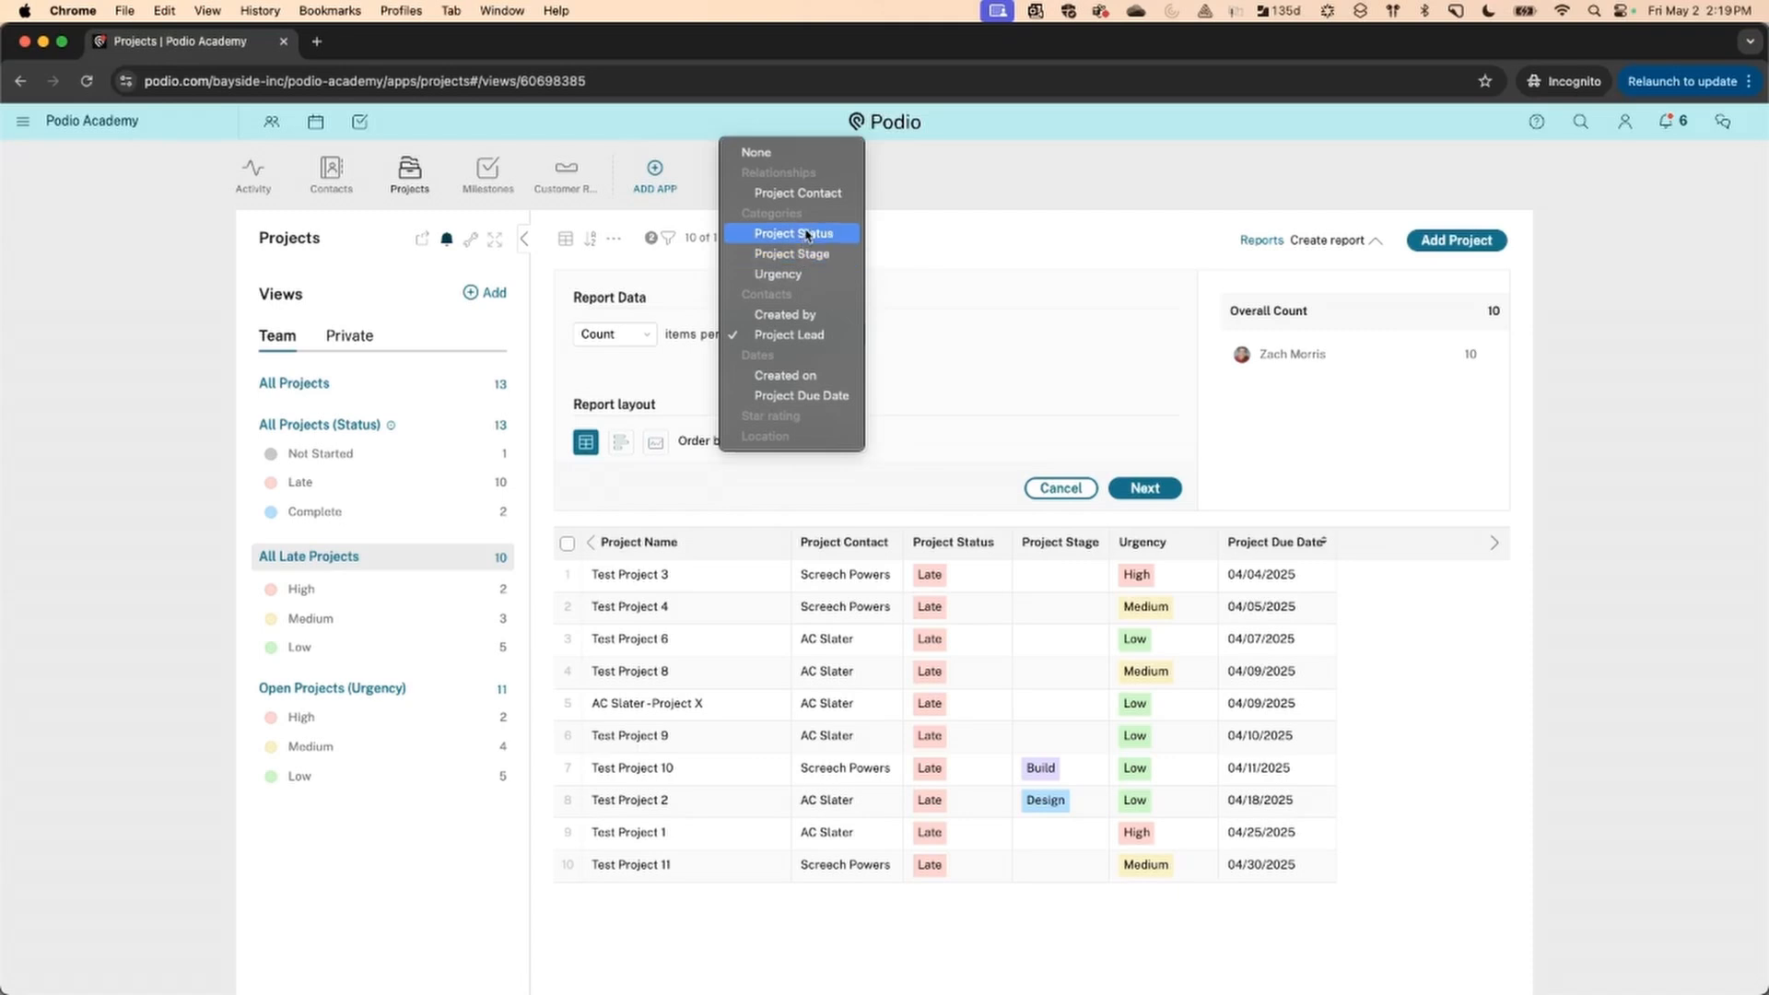
click(800, 254)
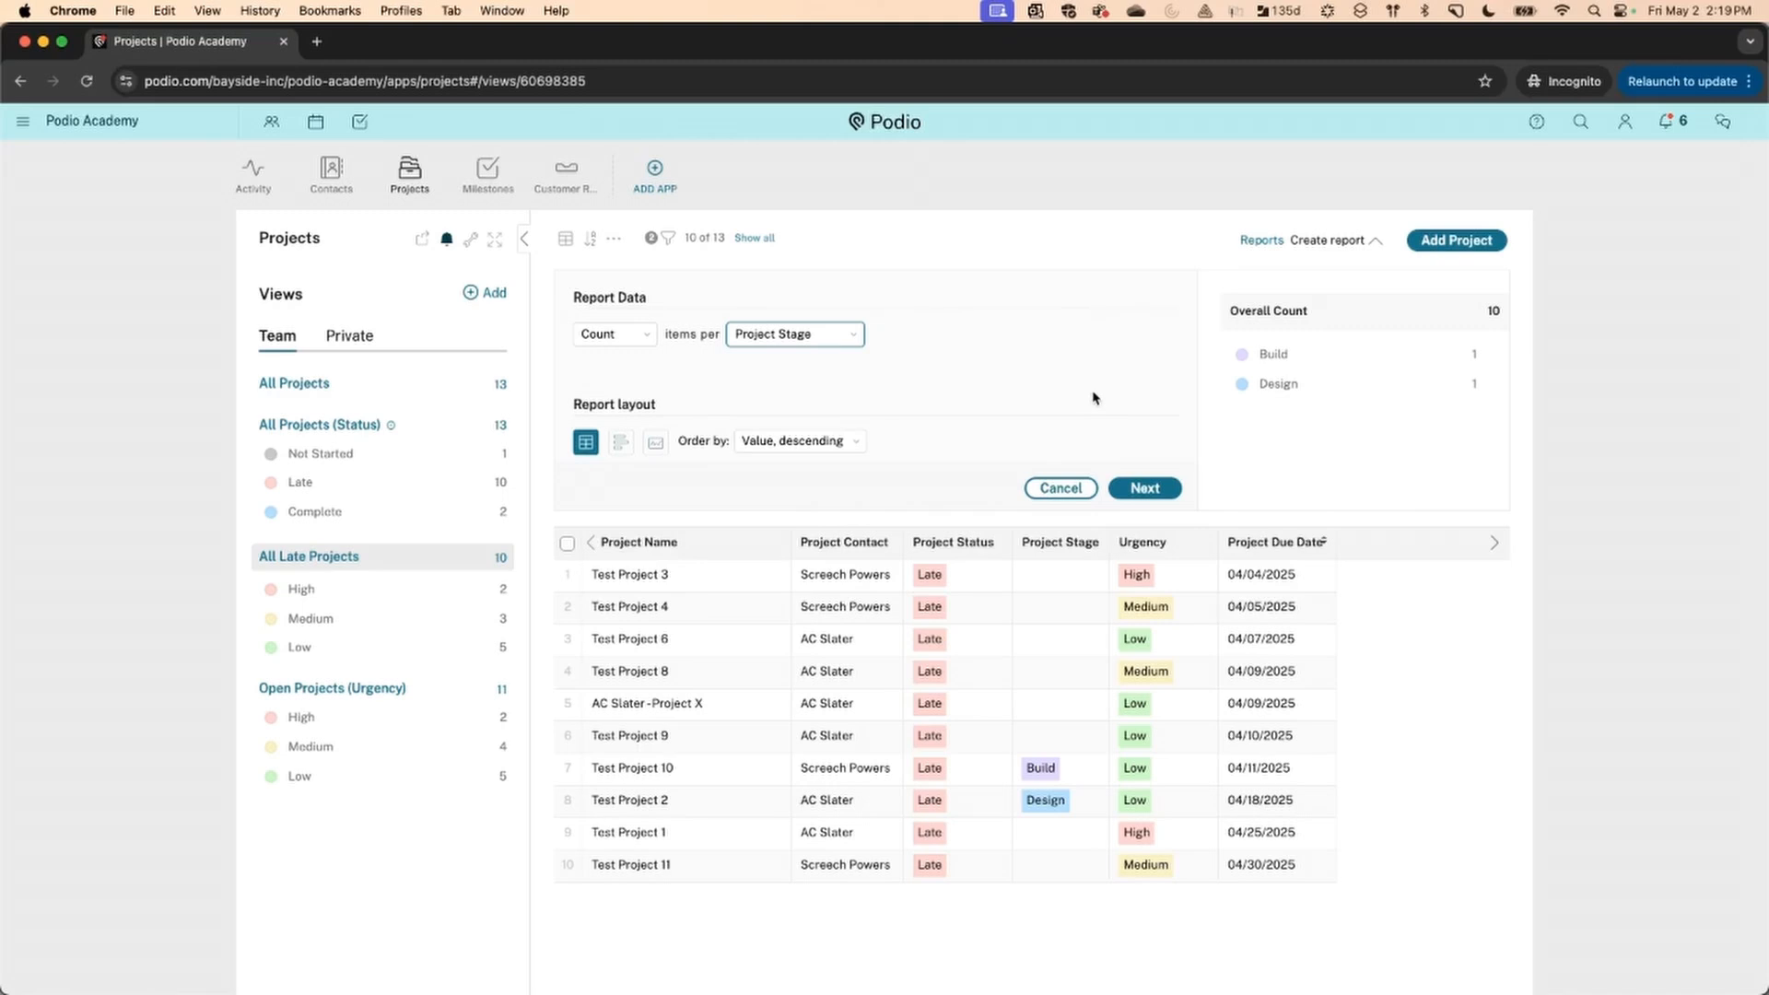
click(829, 345)
click(782, 238)
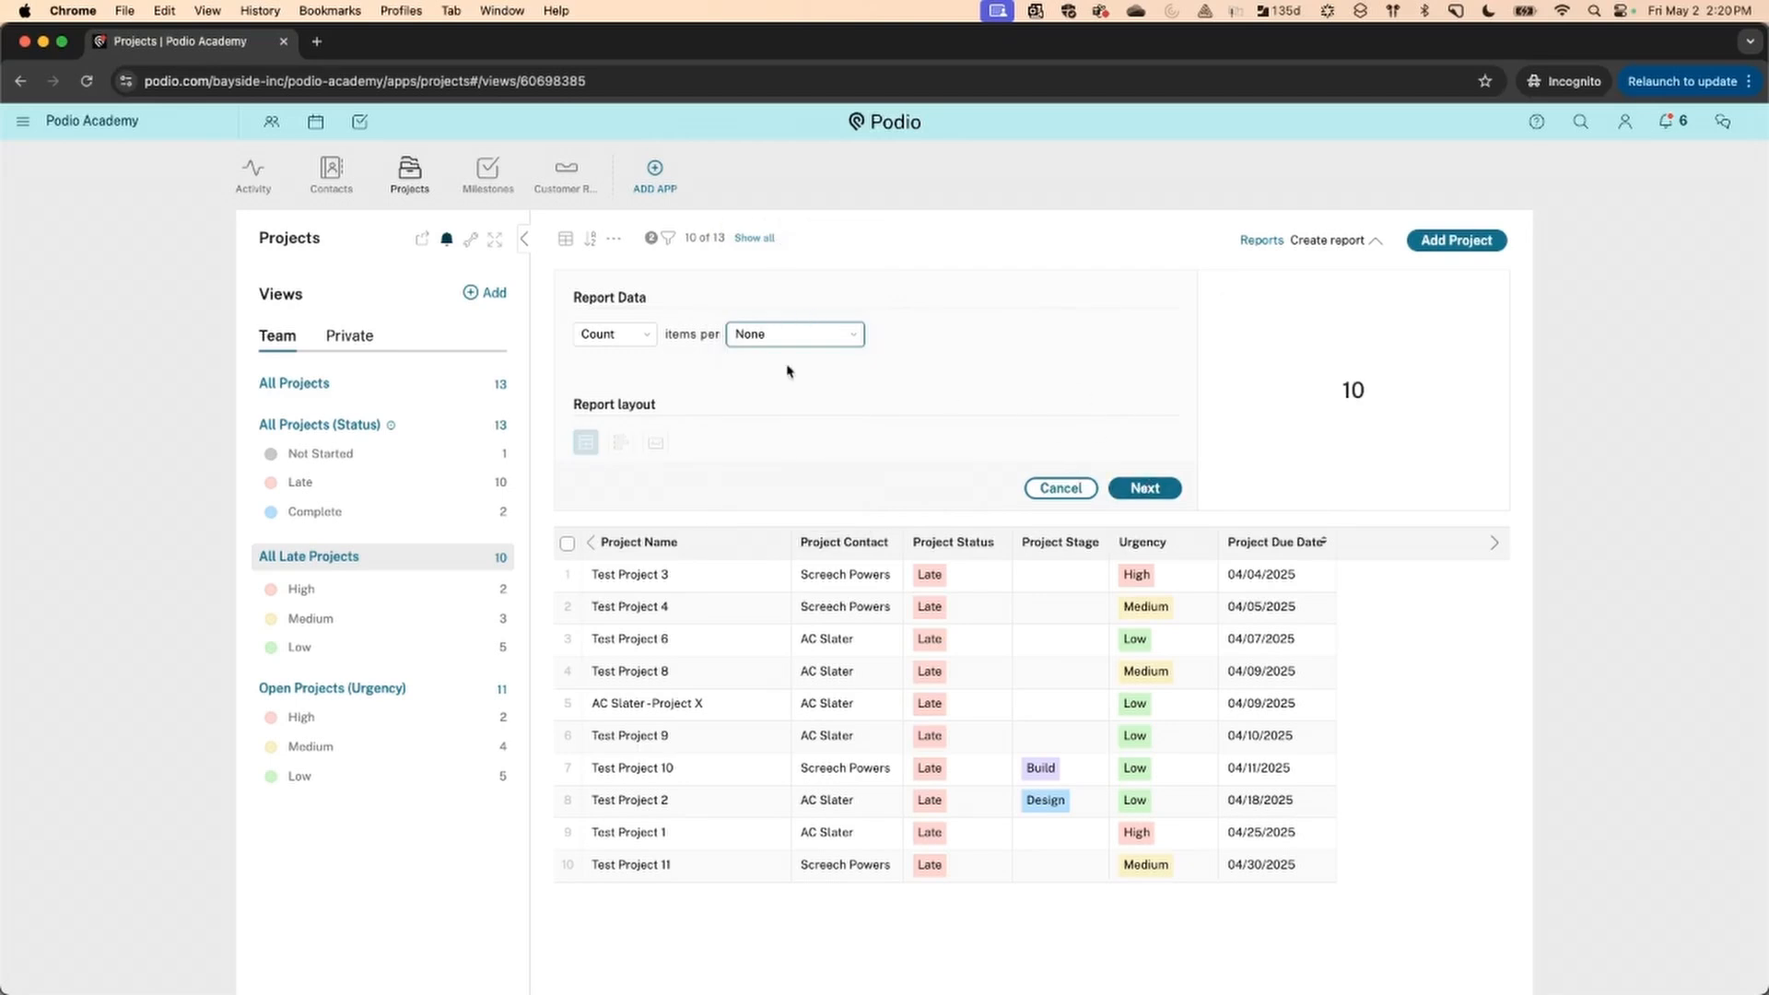
click(765, 337)
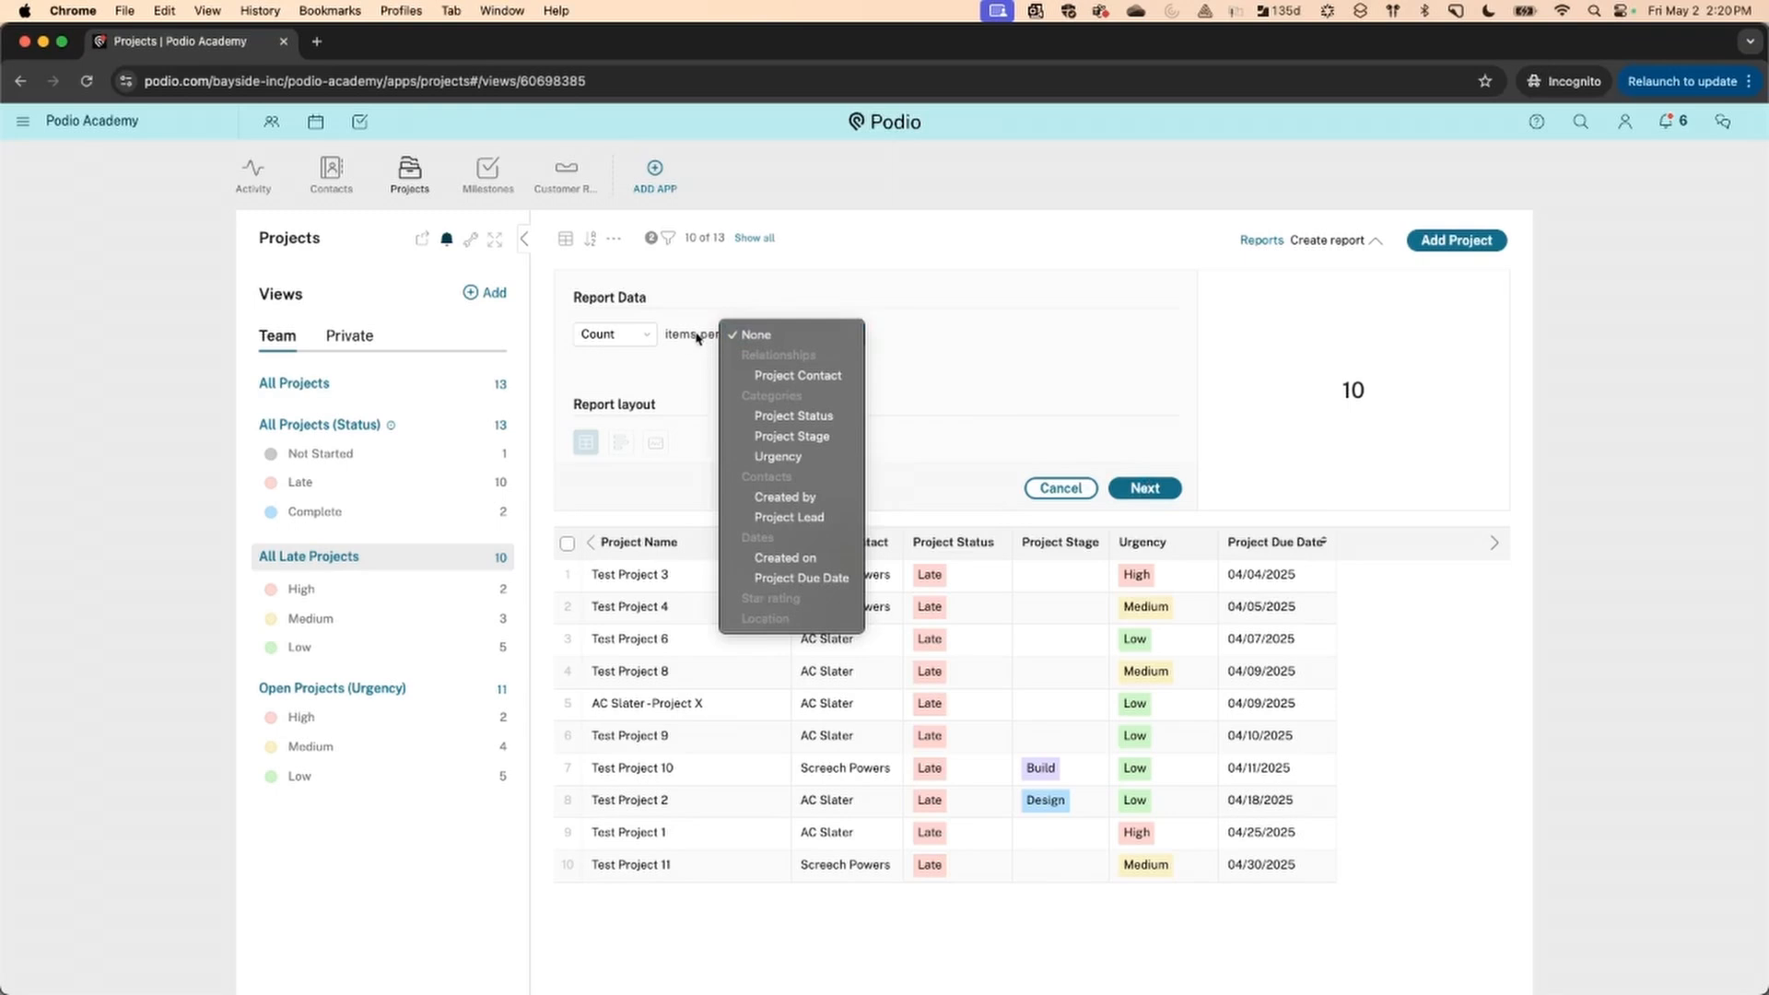
click(969, 374)
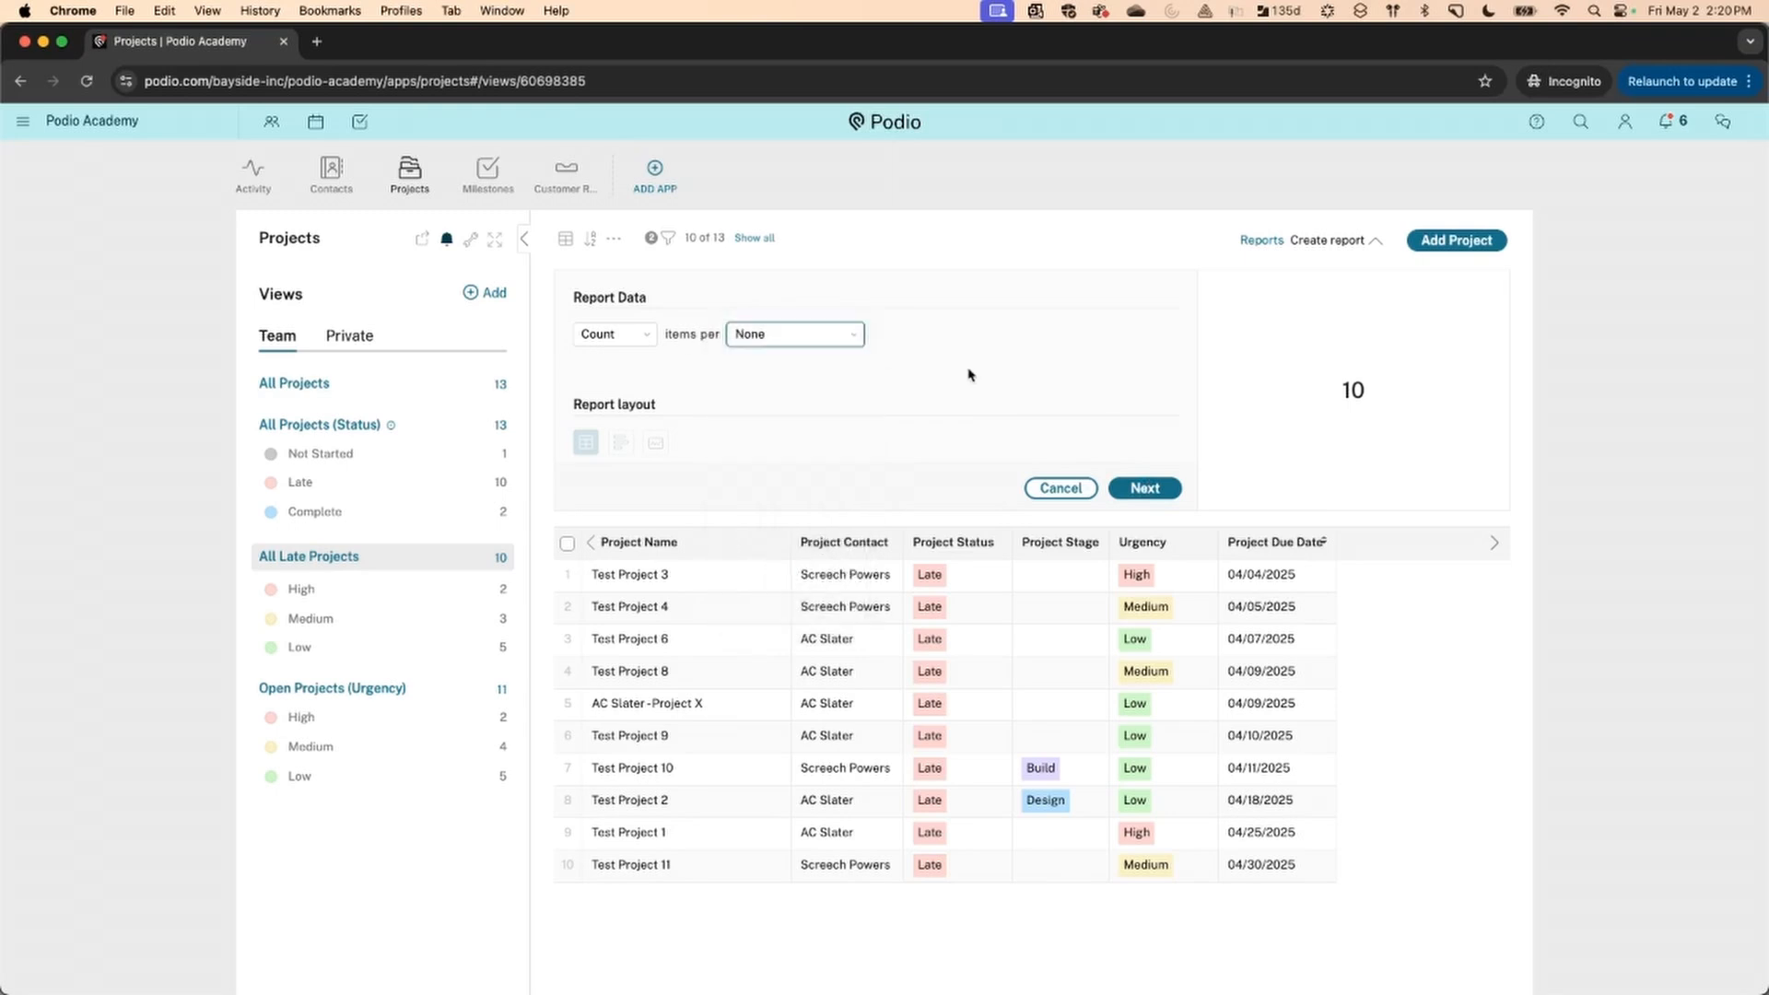
Save the ungrouped count report to the workspace home page with the title All Late Projects and the unit Late Projects
click(1144, 489)
text(All )
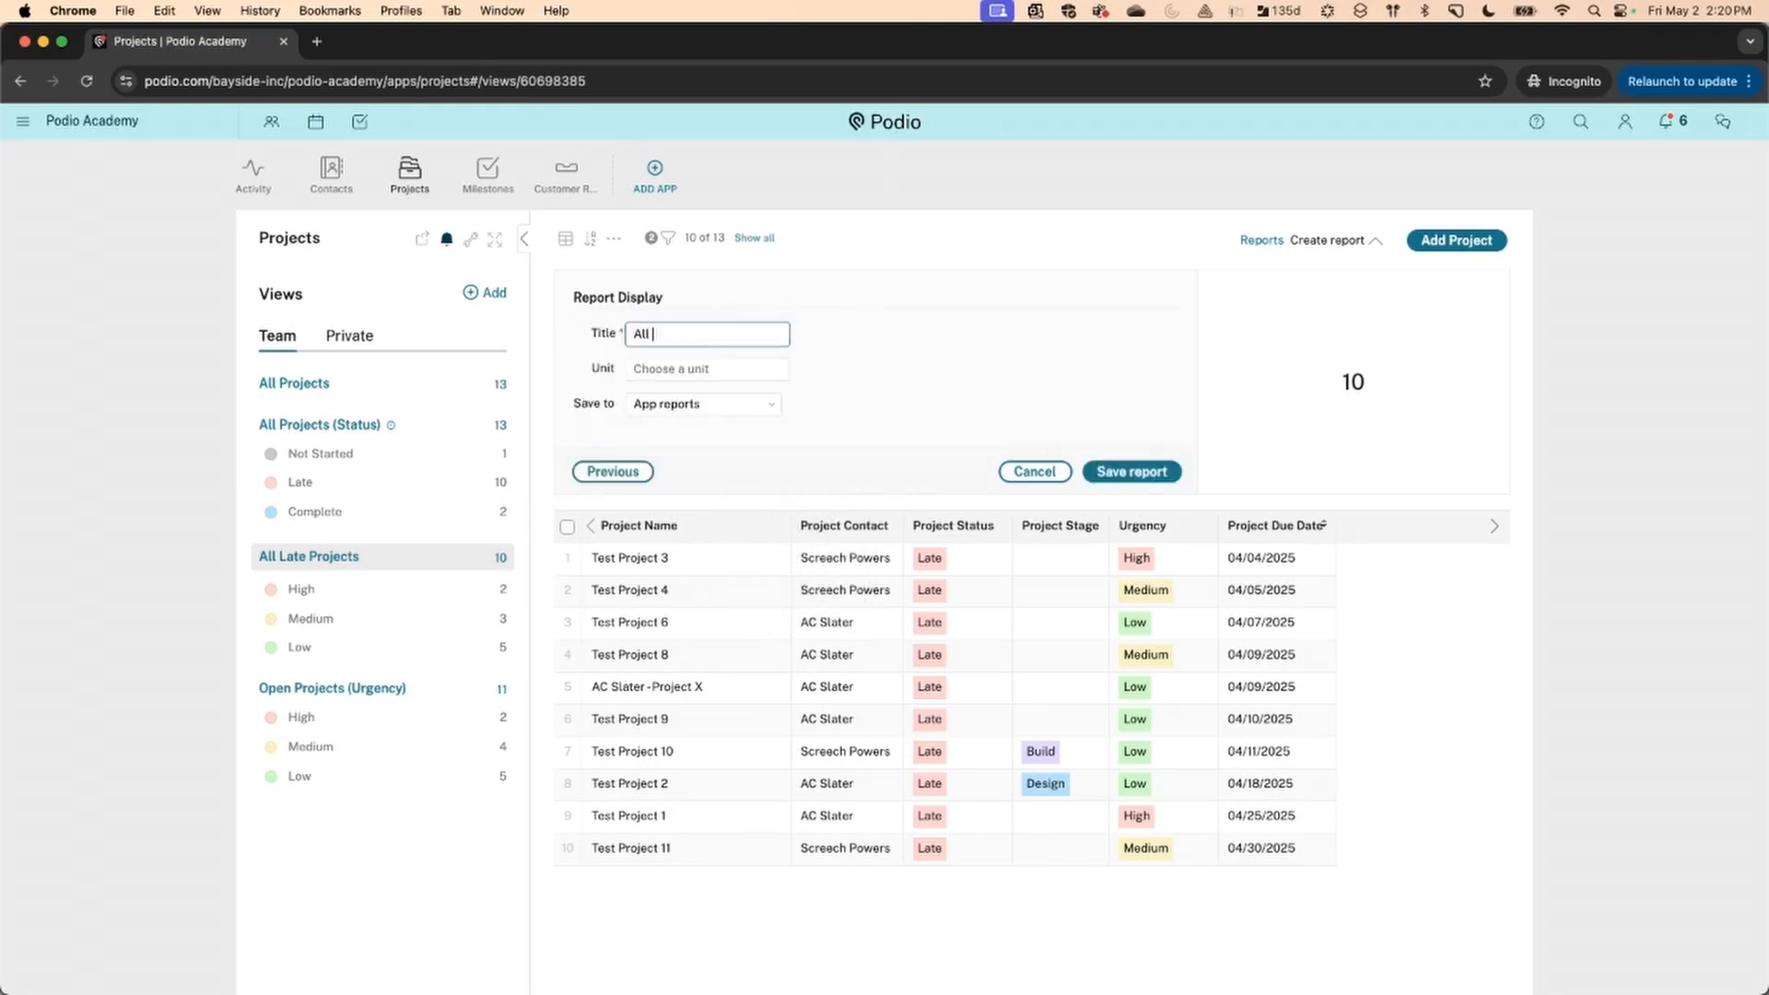
text(Late Projects)
click(661, 367)
text(Late )
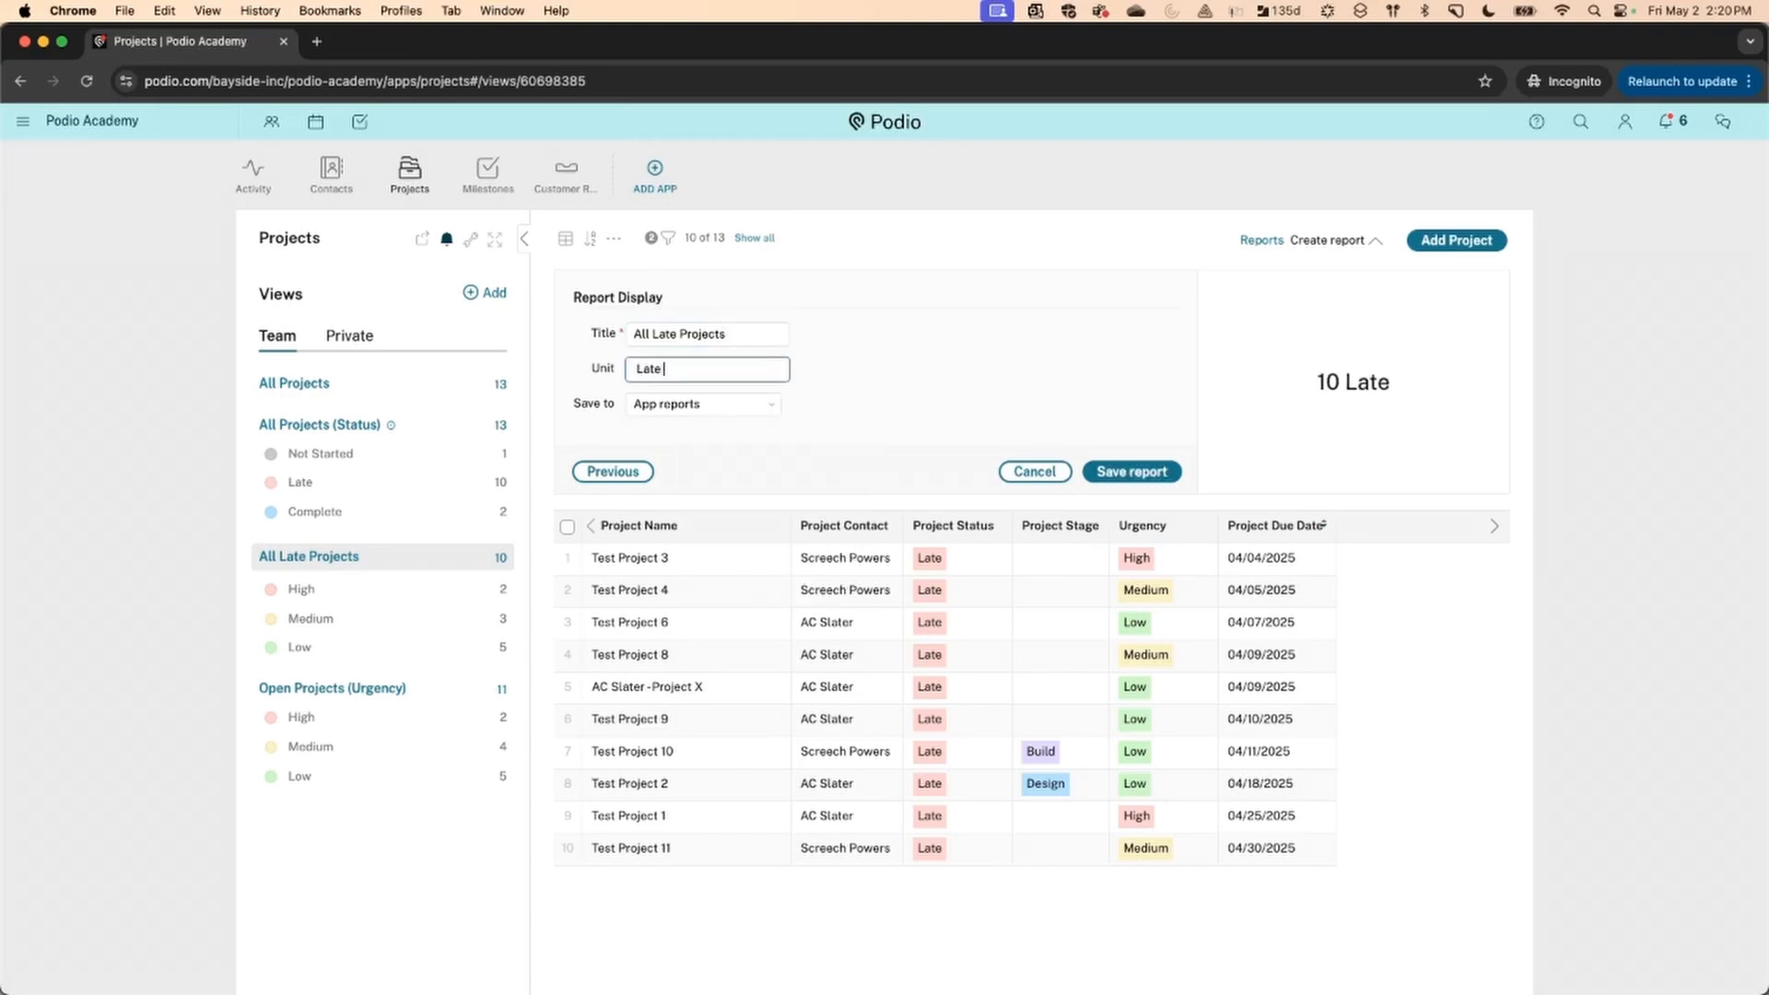
text(Projects)
click(667, 410)
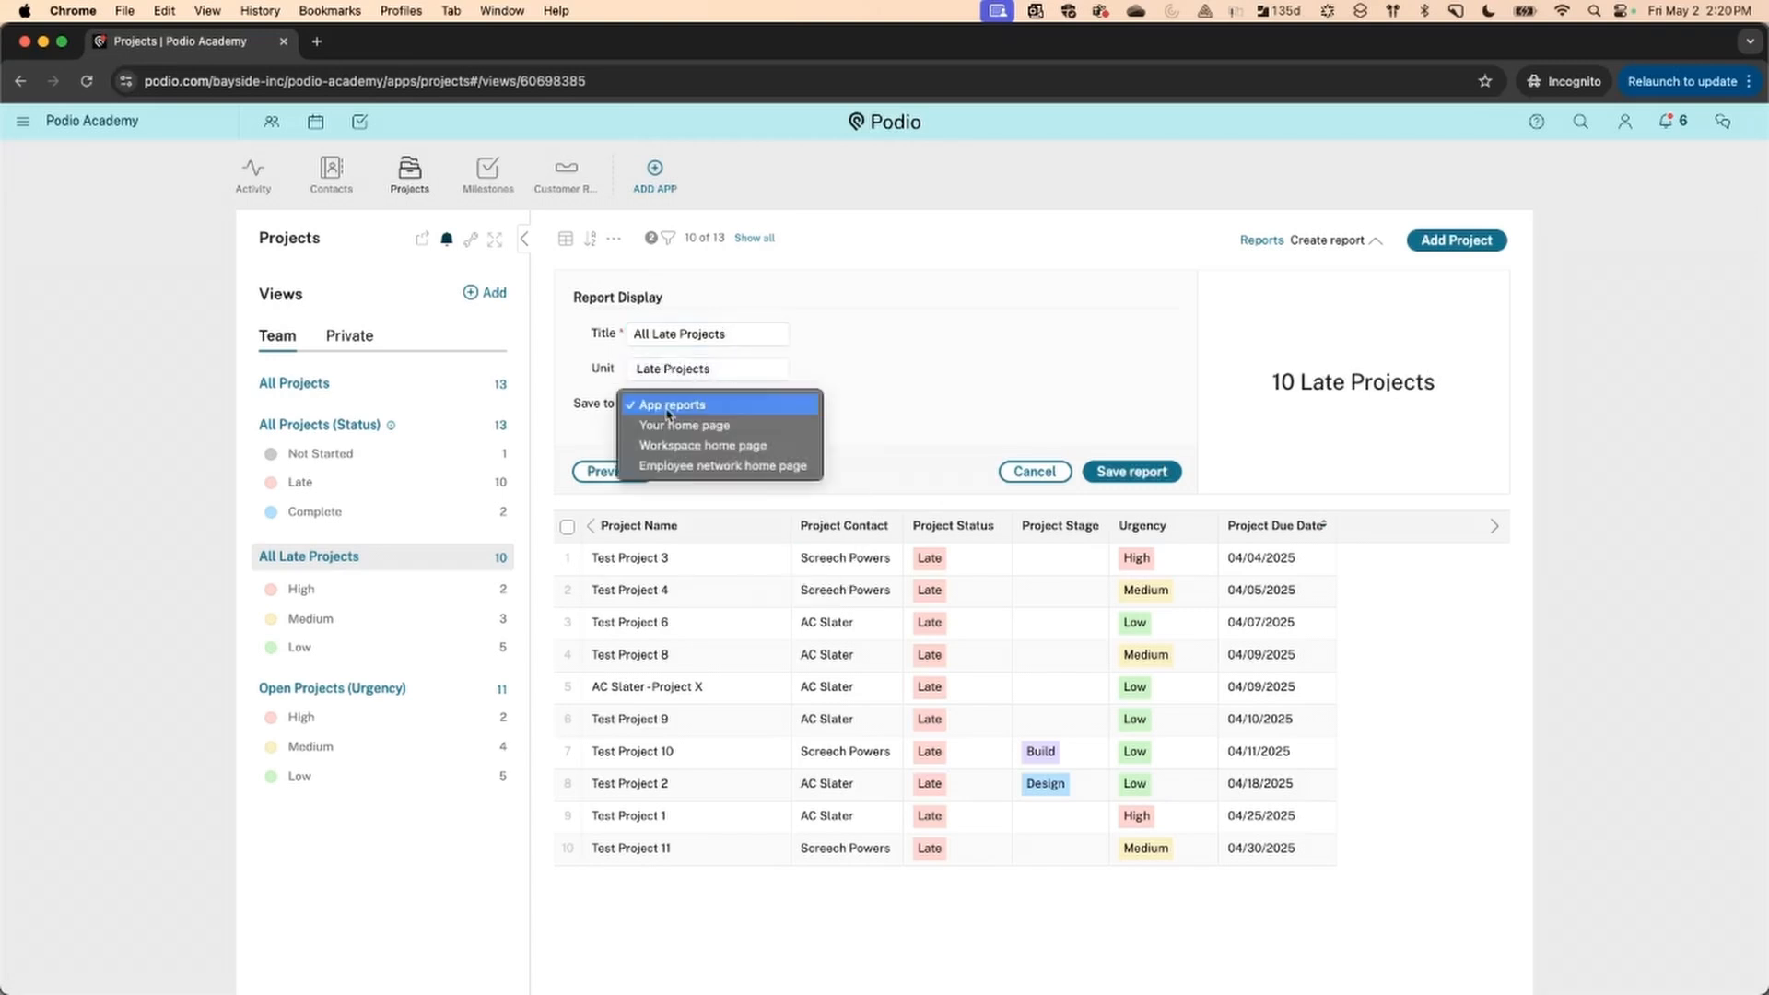
click(687, 446)
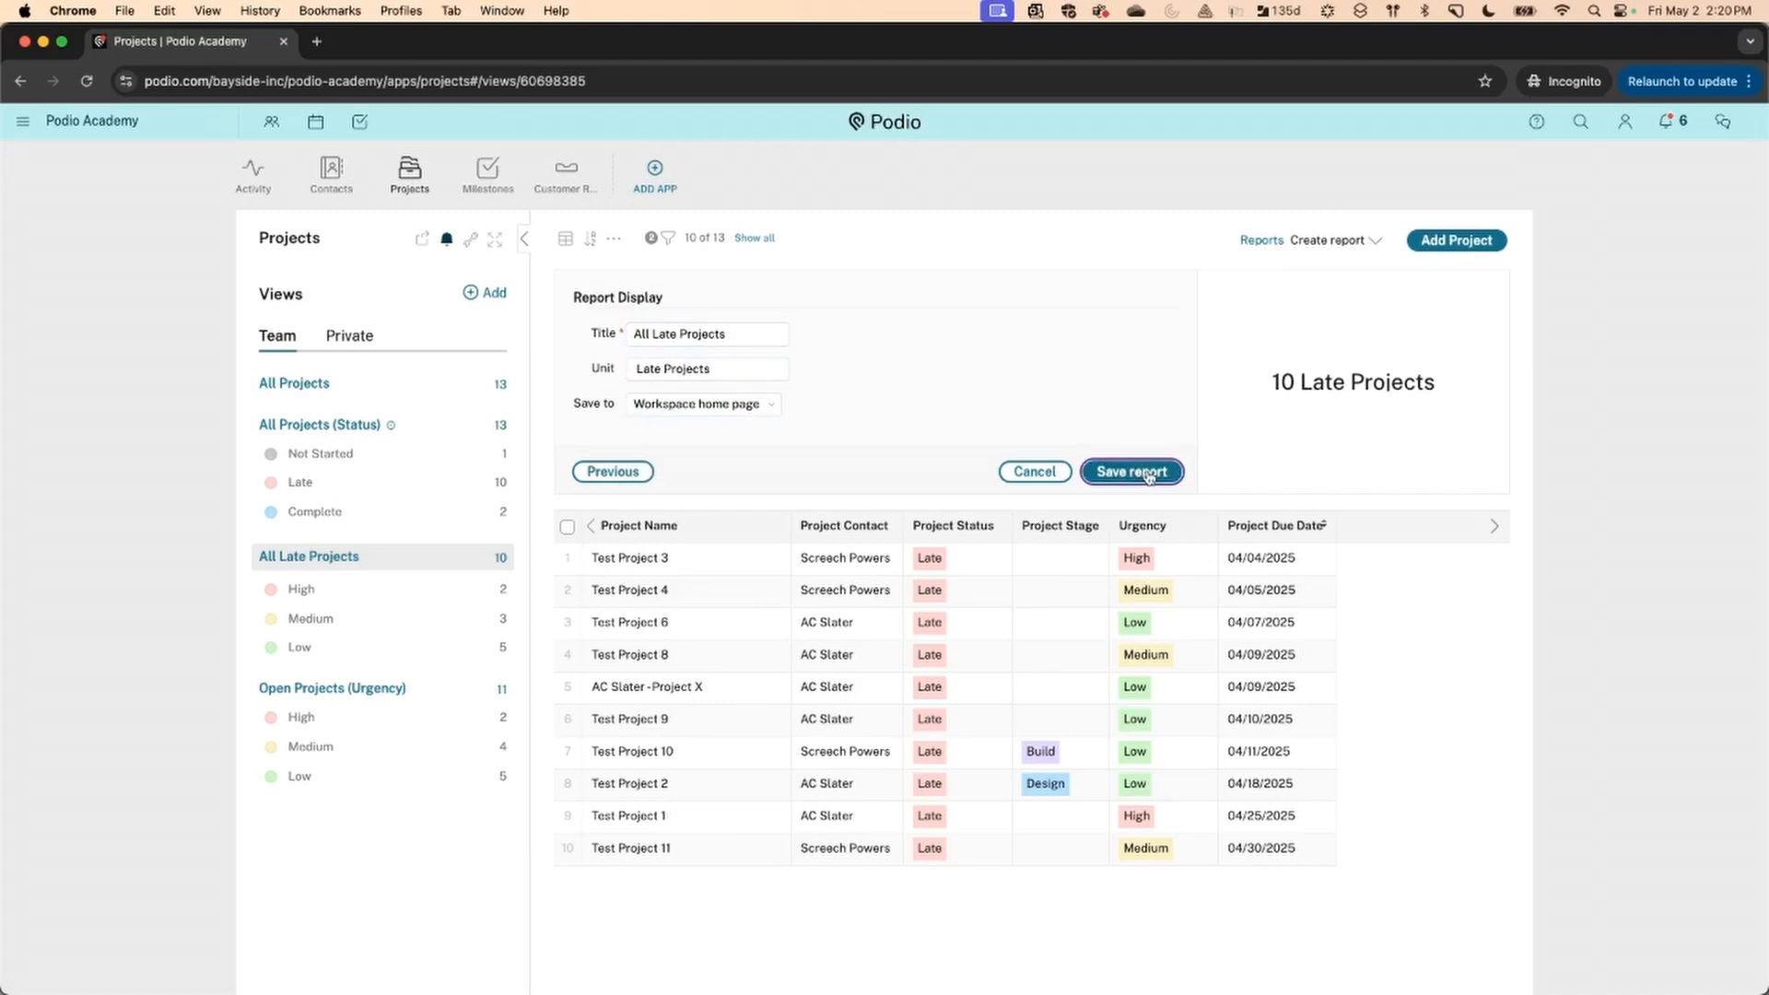
click(1131, 470)
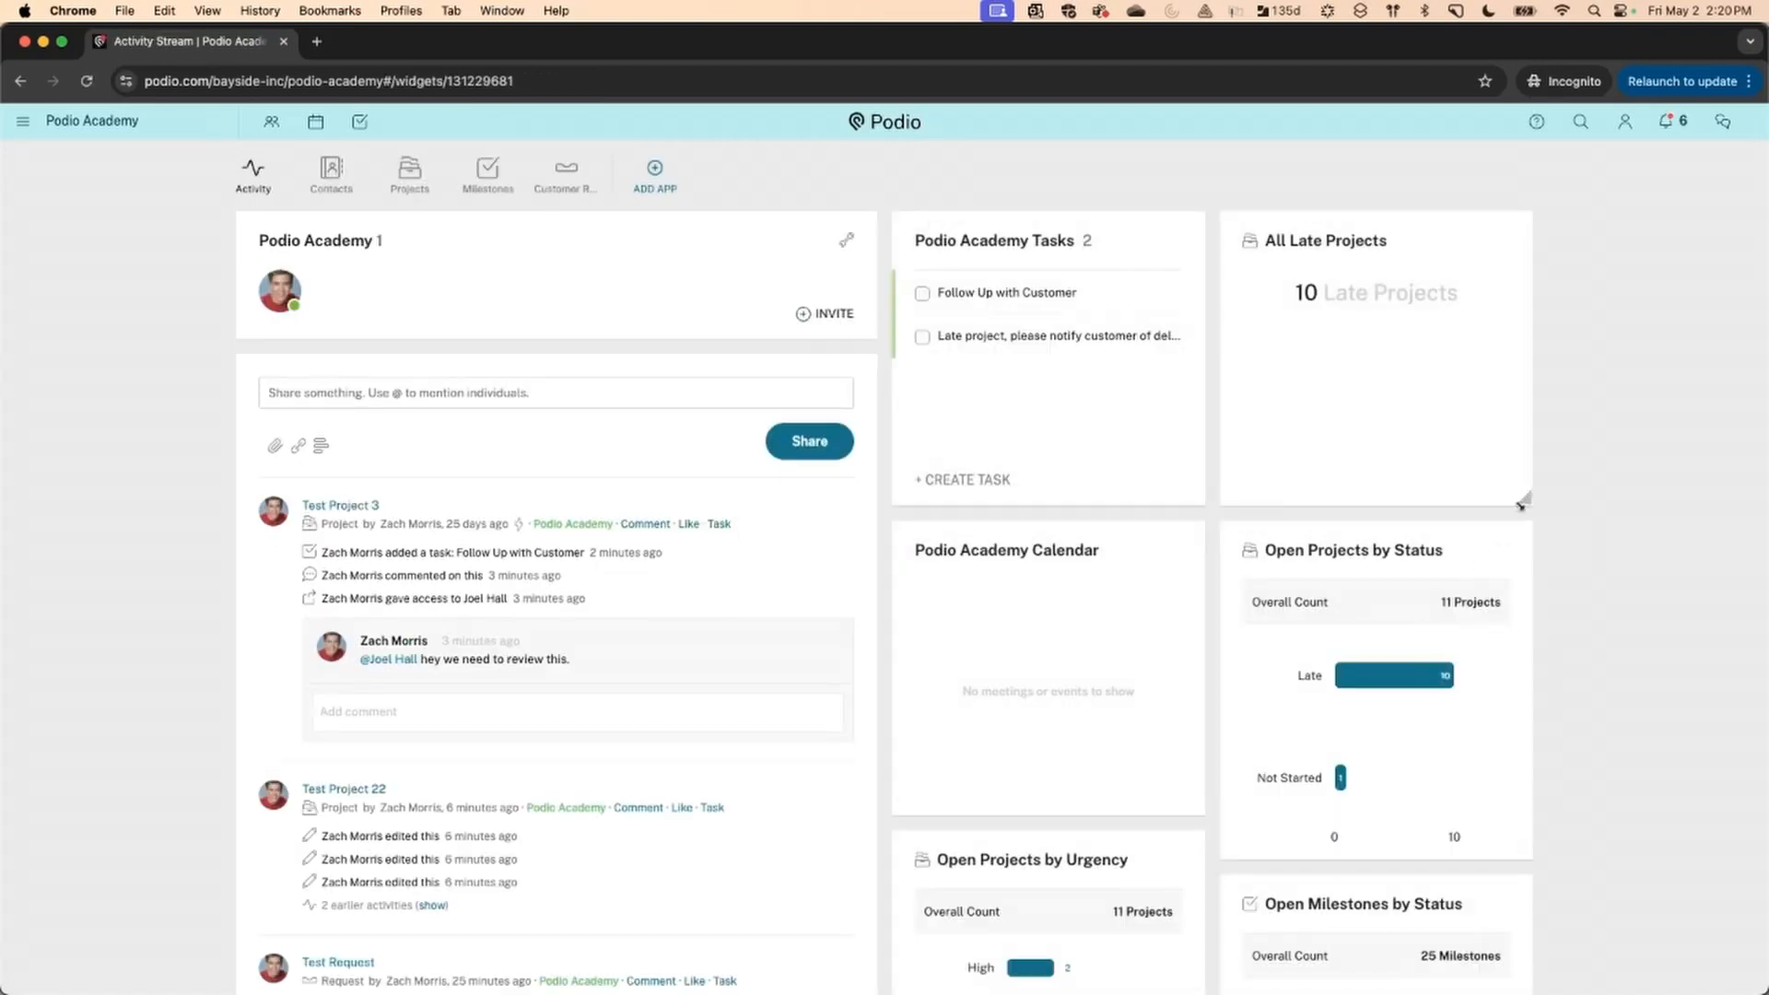
Shrink the All Late Projects tile's height to fit its count and move the Podio Academy Calendar tile above it
drag(1522, 372, 1522, 325)
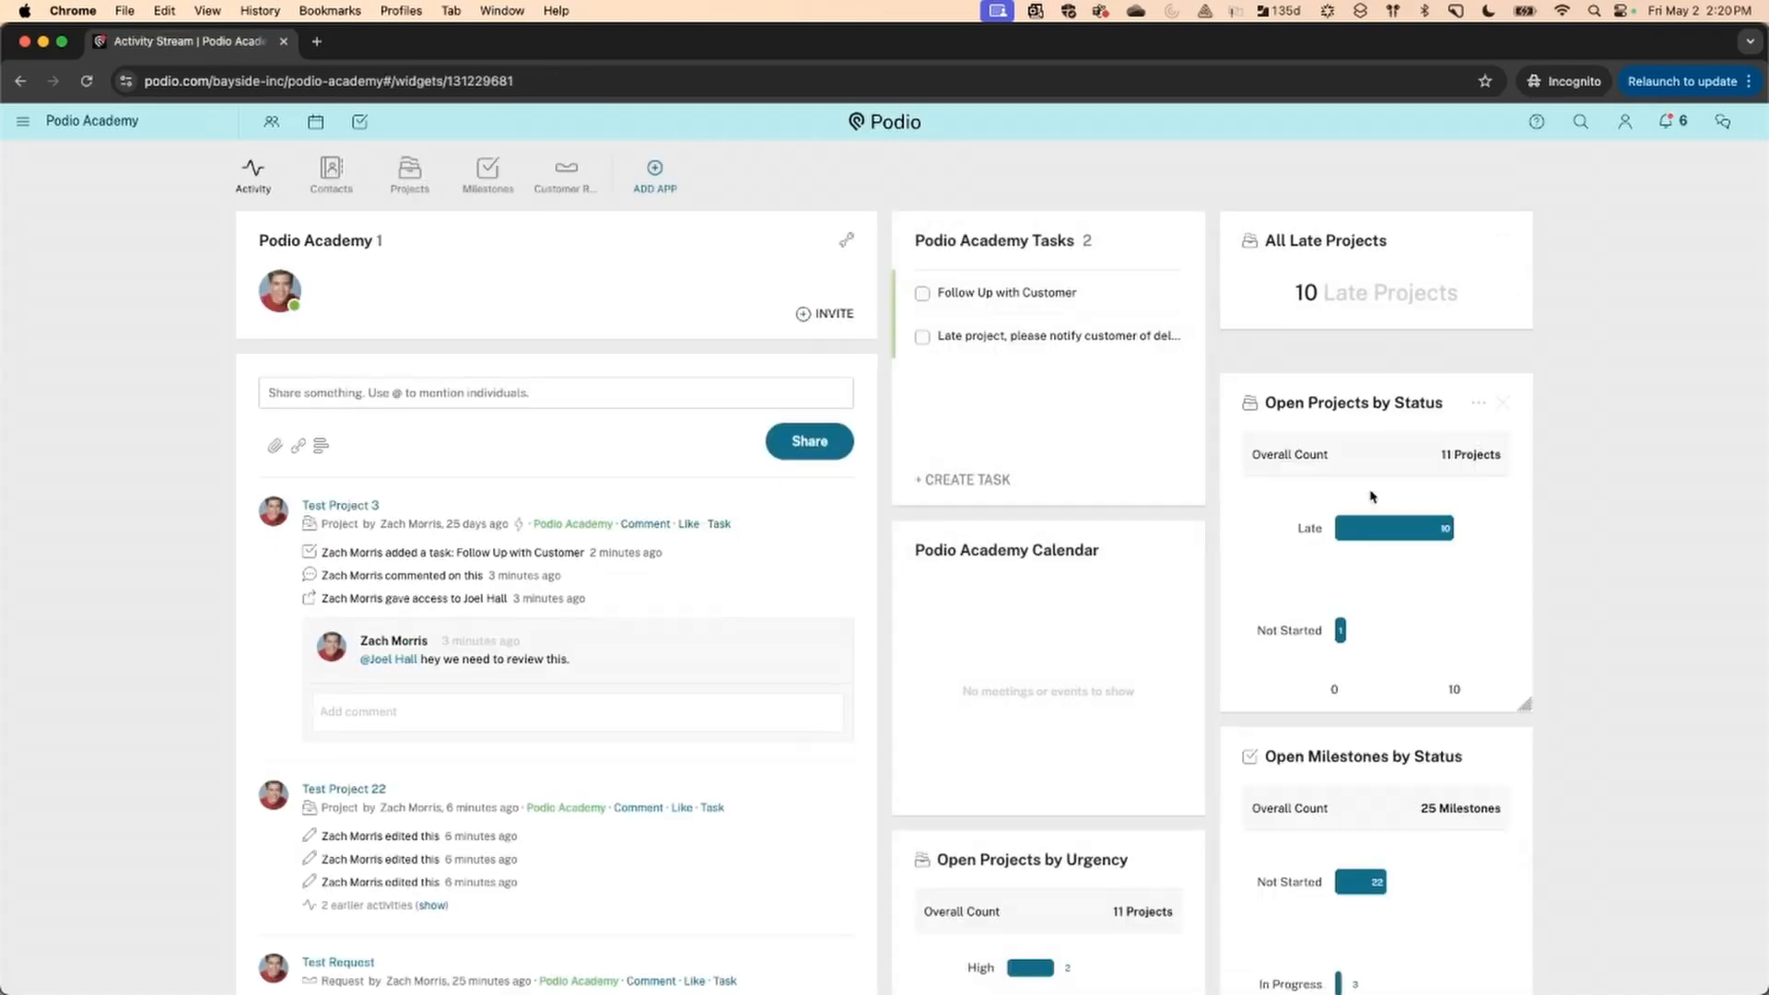
drag(1112, 536, 1383, 279)
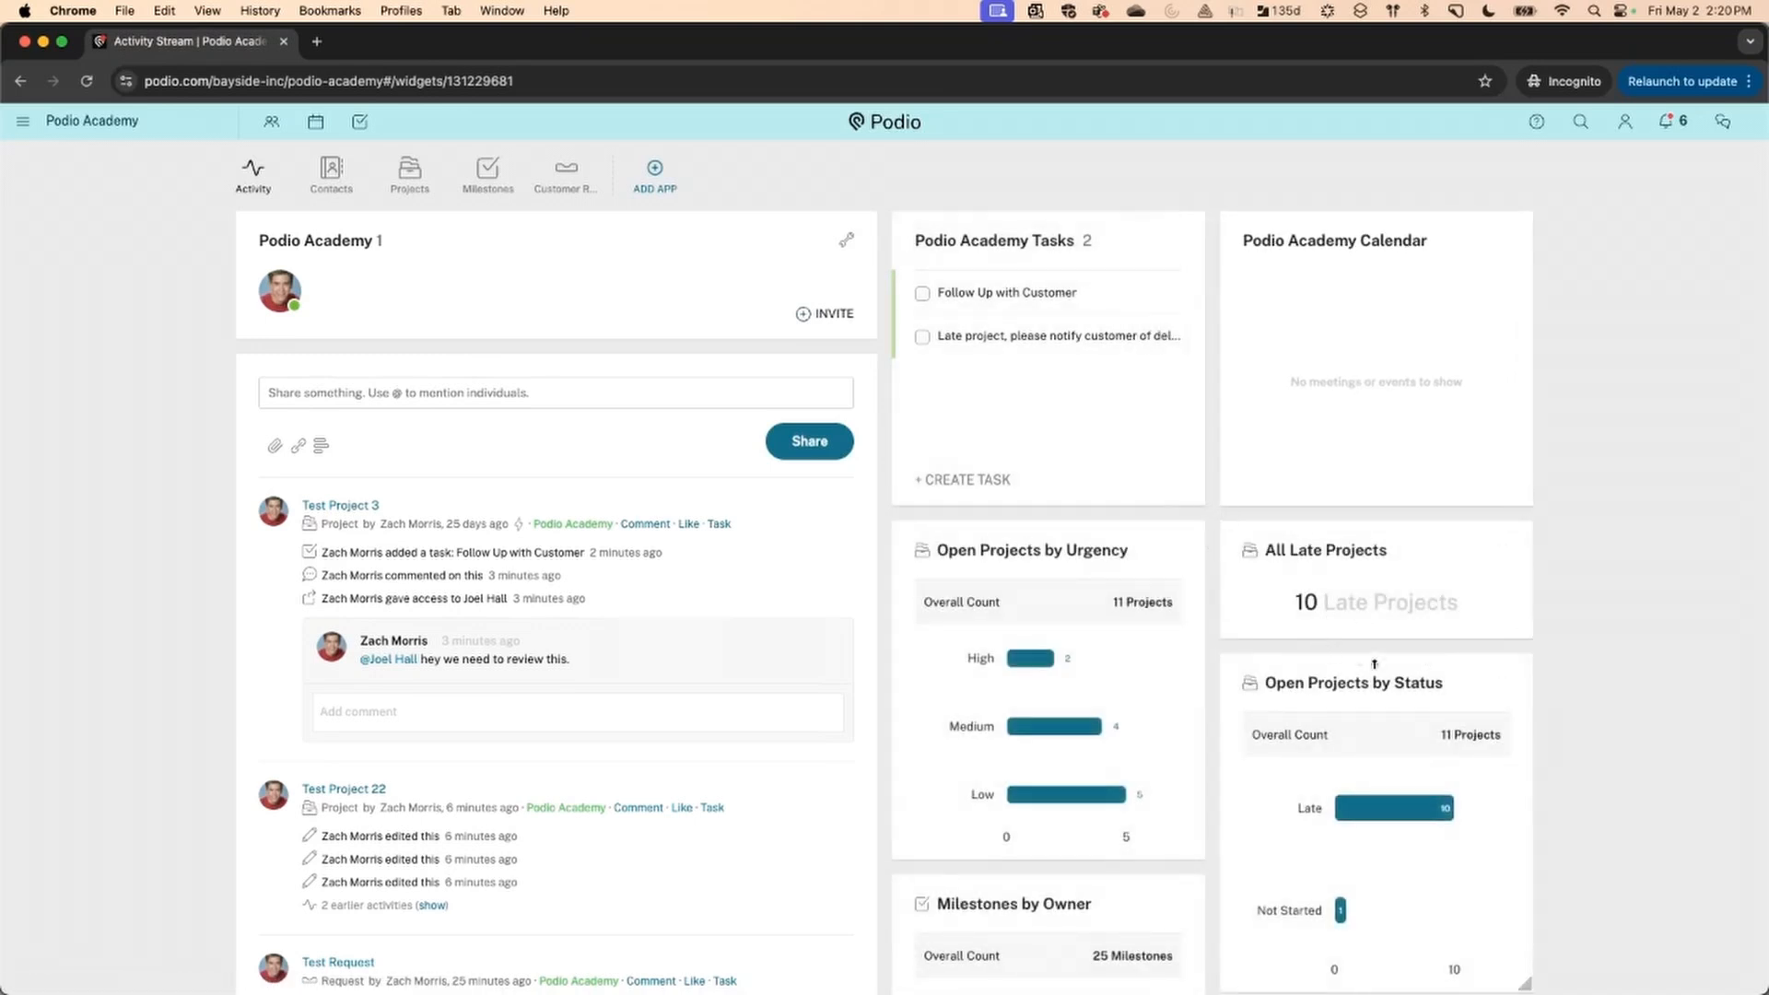
scroll(1212, 670, down, 1)
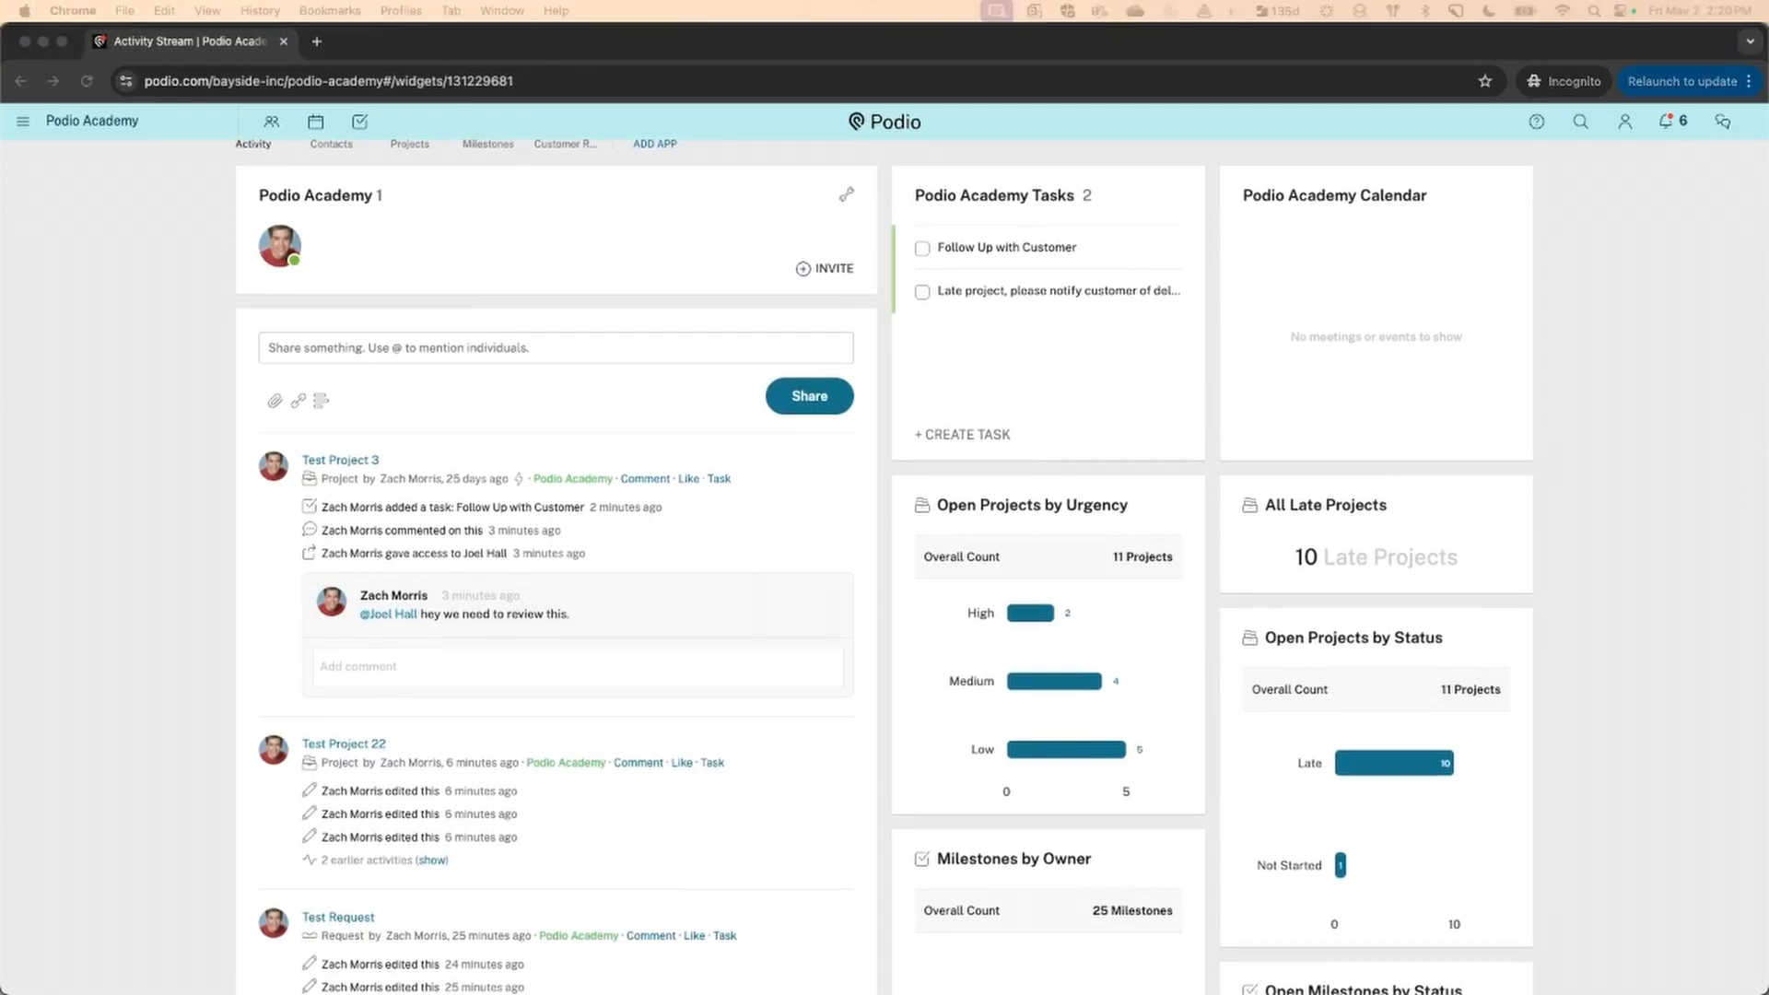
Export the Projects app's All Late Projects view to Excel
click(233, 322)
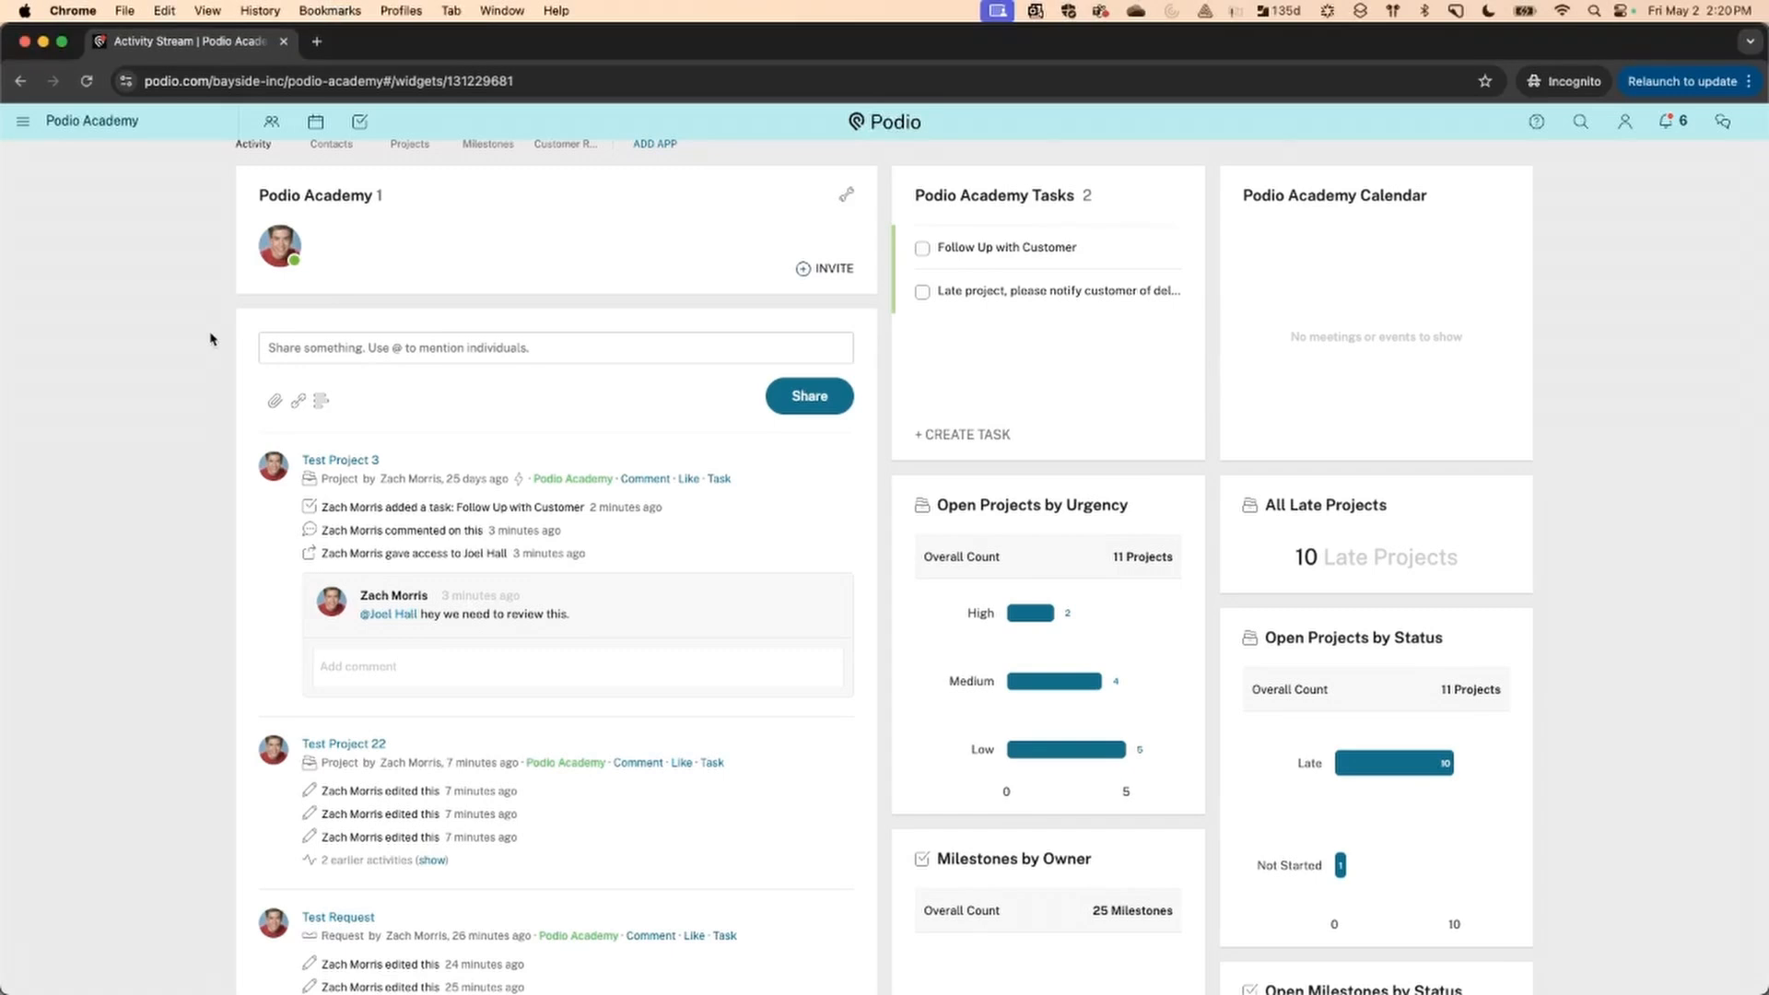
scroll(221, 332, up, 2)
click(409, 168)
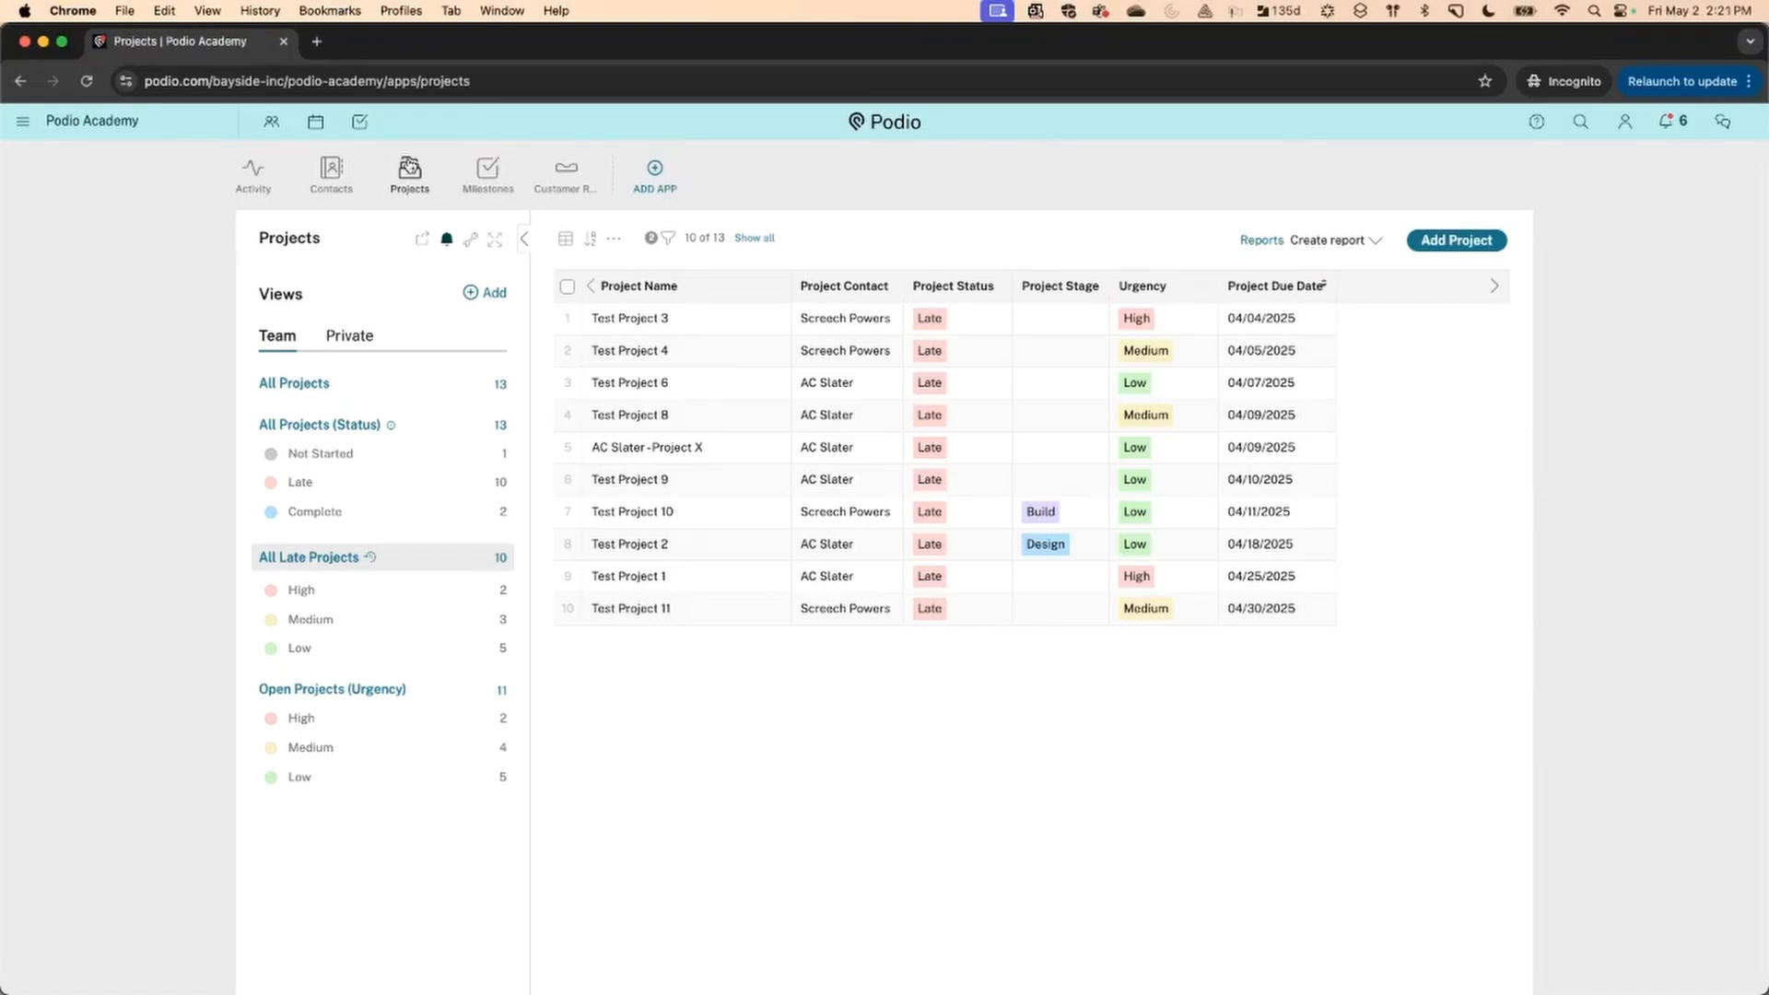
click(474, 240)
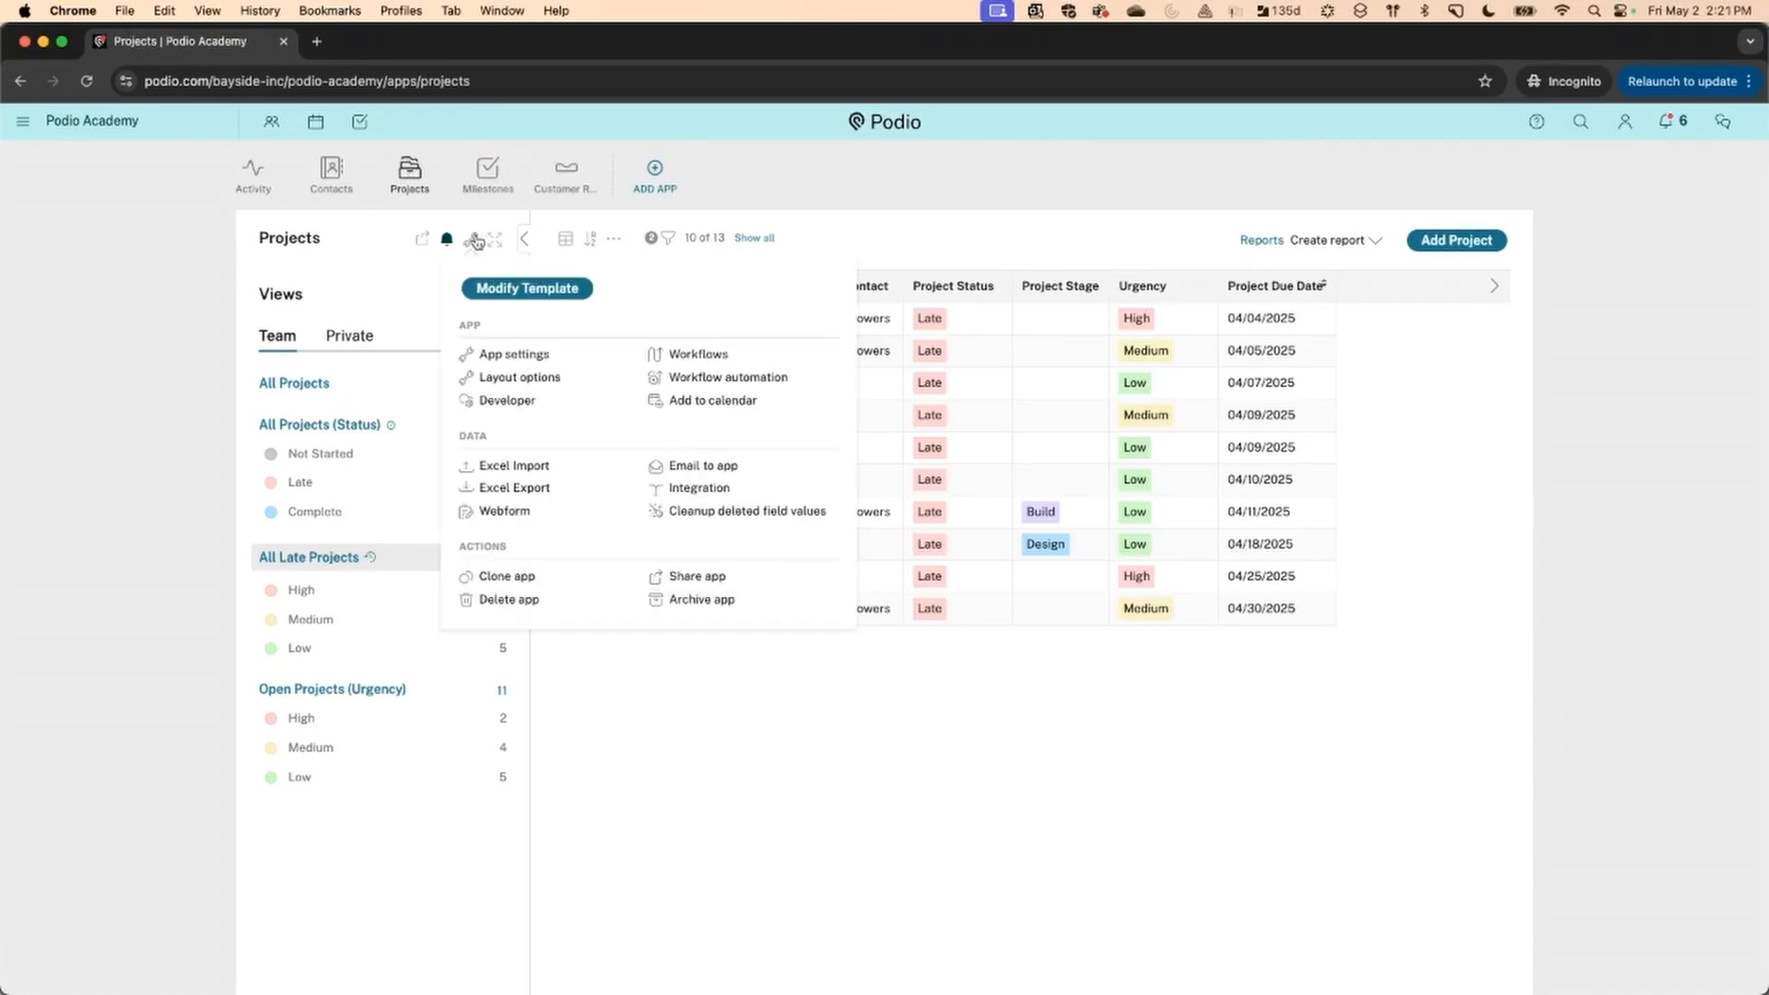
click(516, 494)
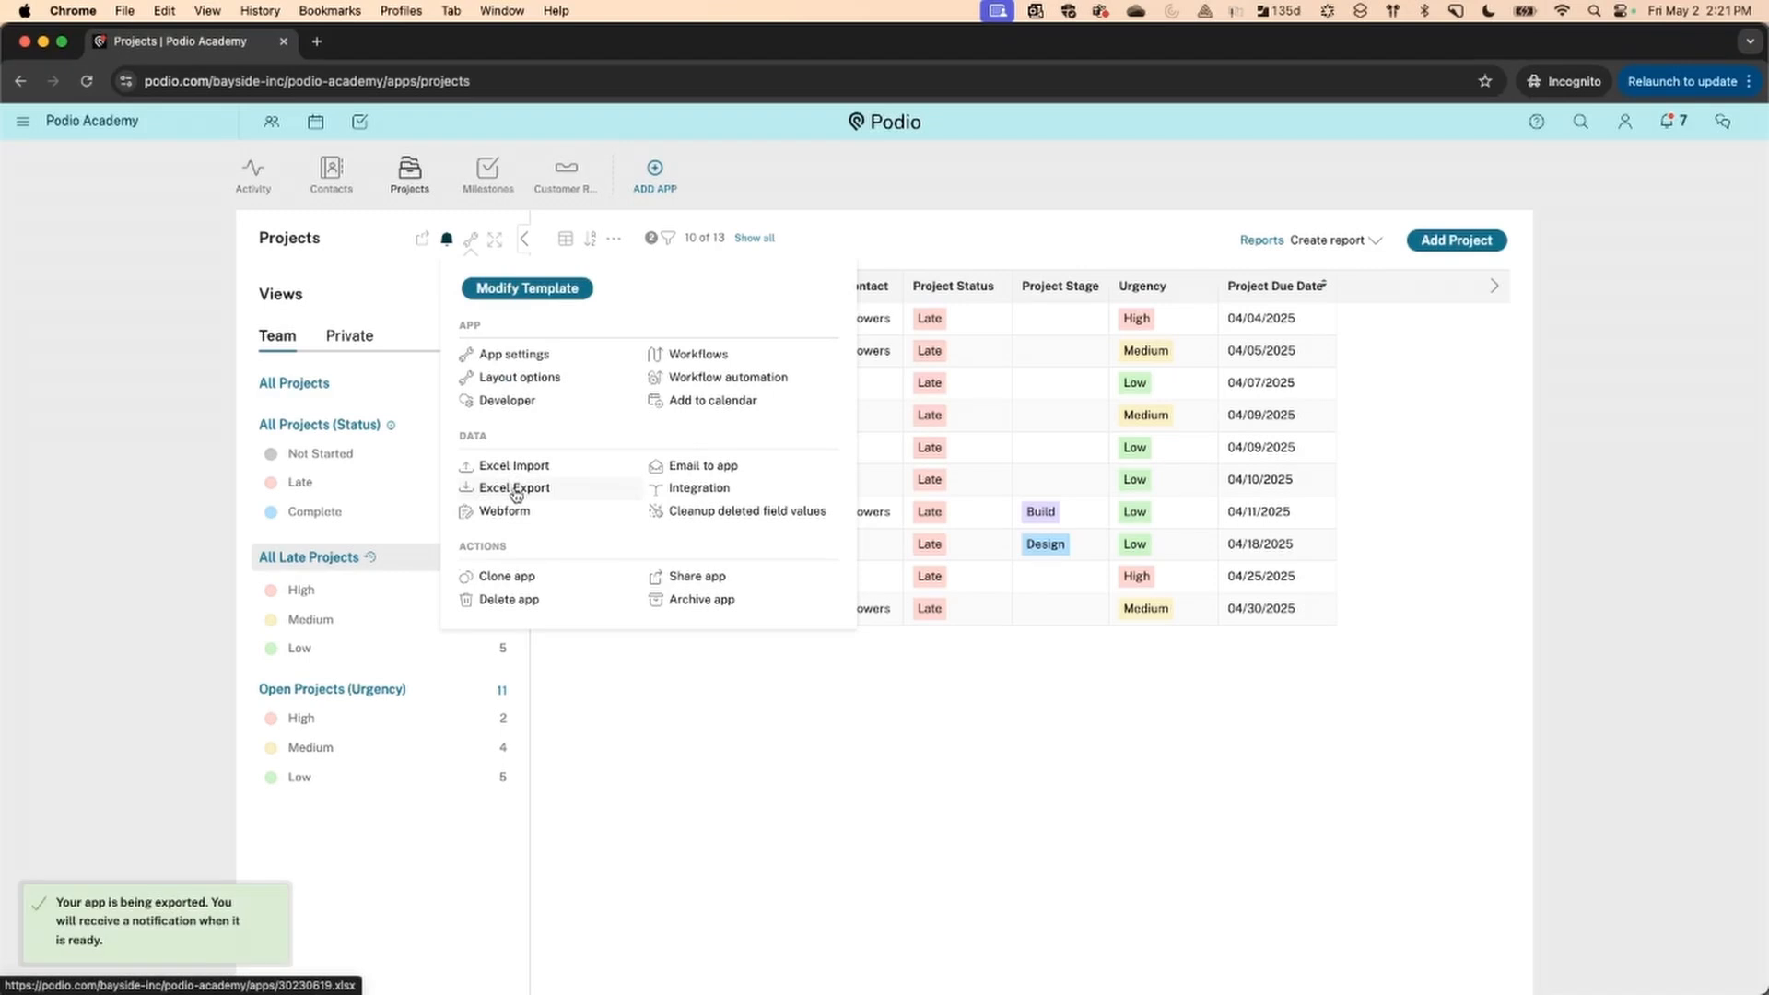
click(975, 218)
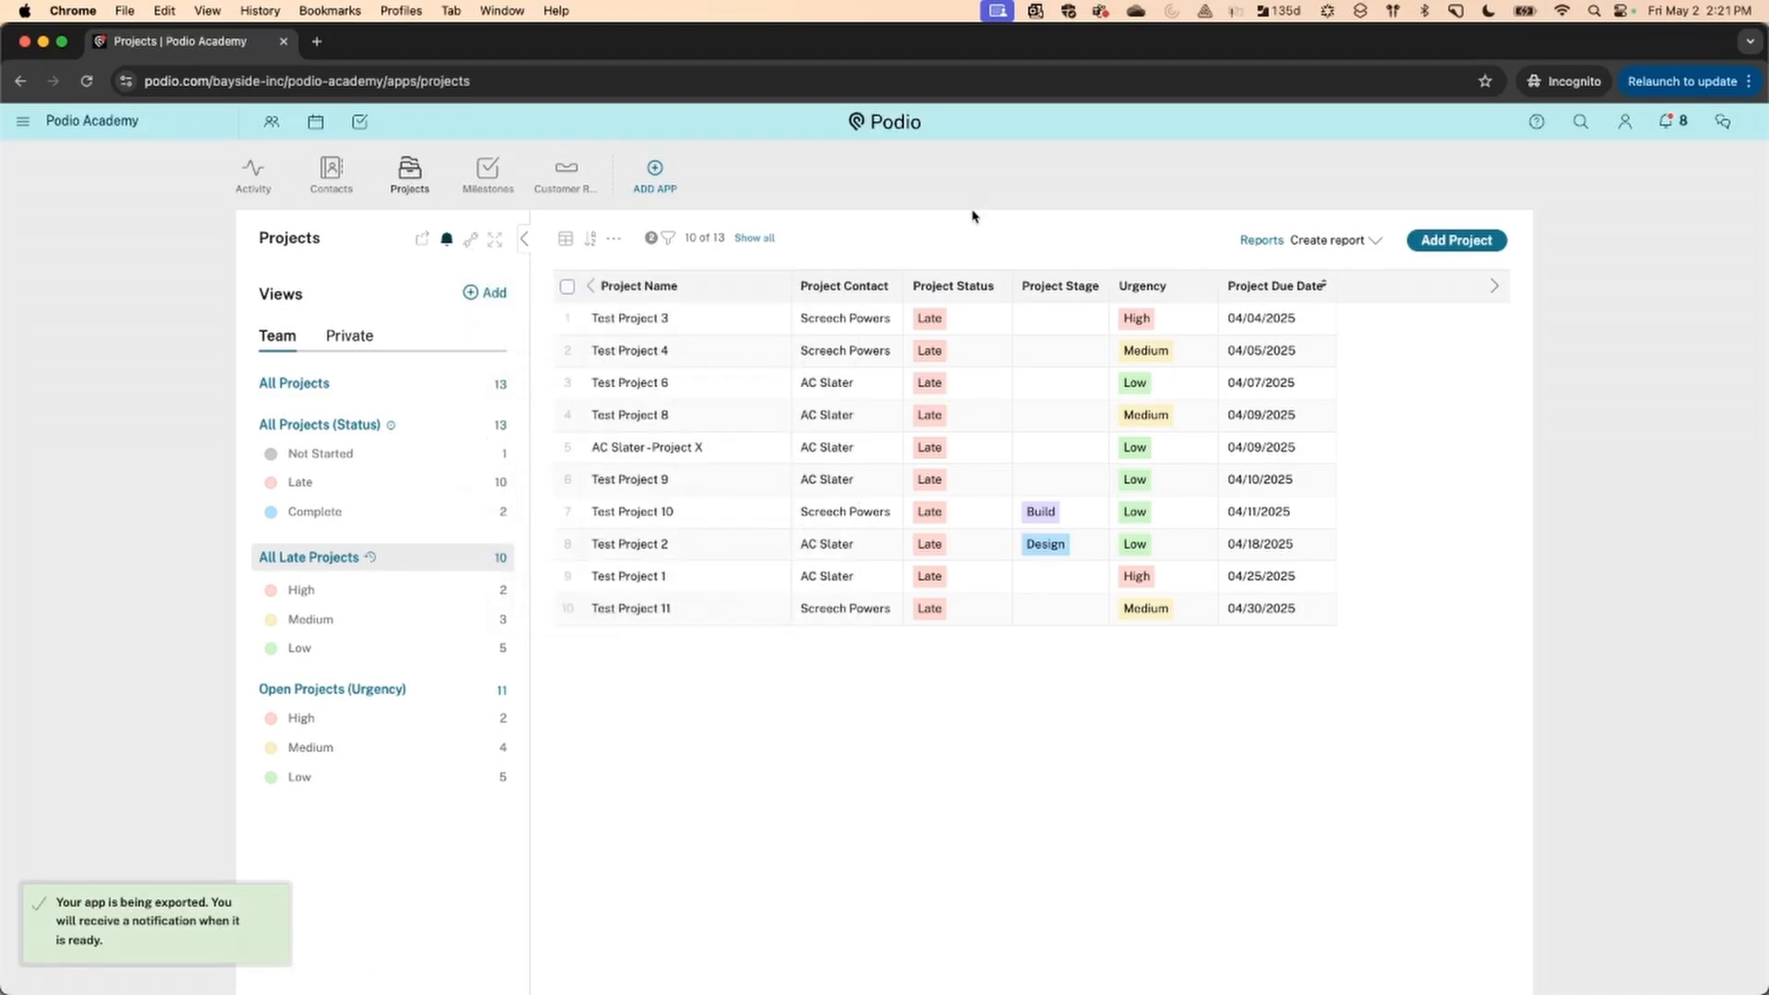
Open the finished export from its notification and save Projects - All Late Projects.xlsx to the Downloads folder
click(1668, 121)
click(1495, 222)
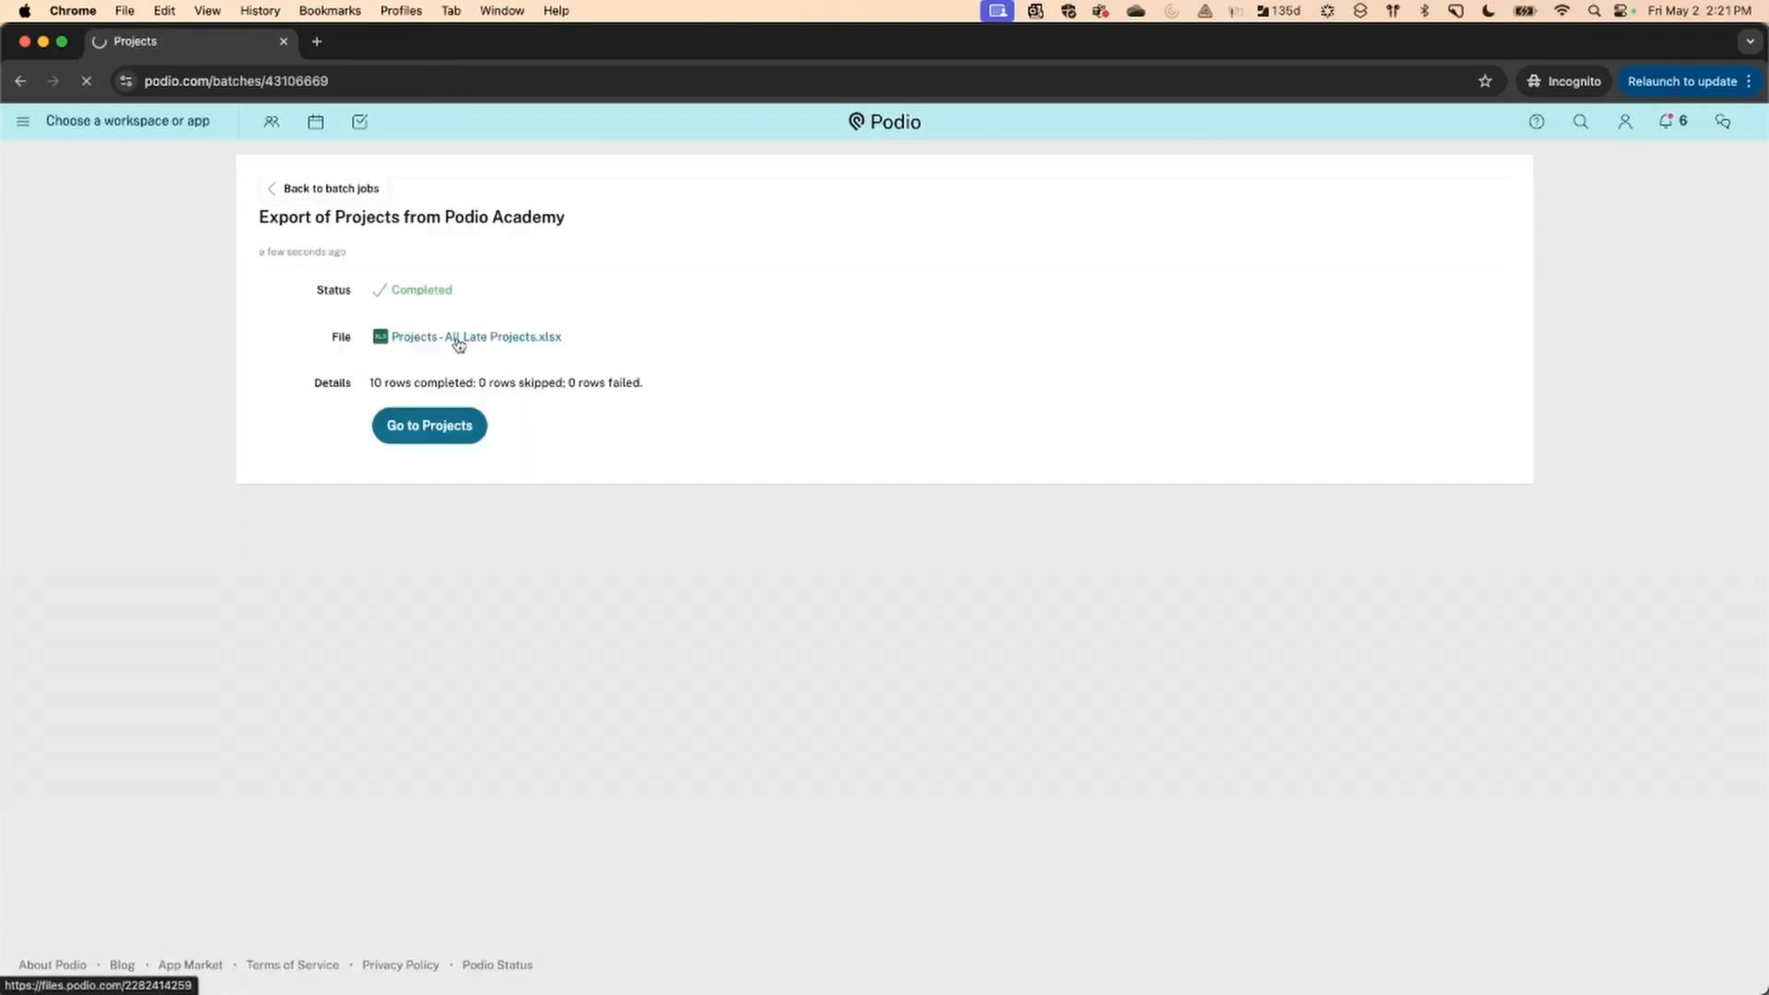
click(459, 343)
click(1201, 687)
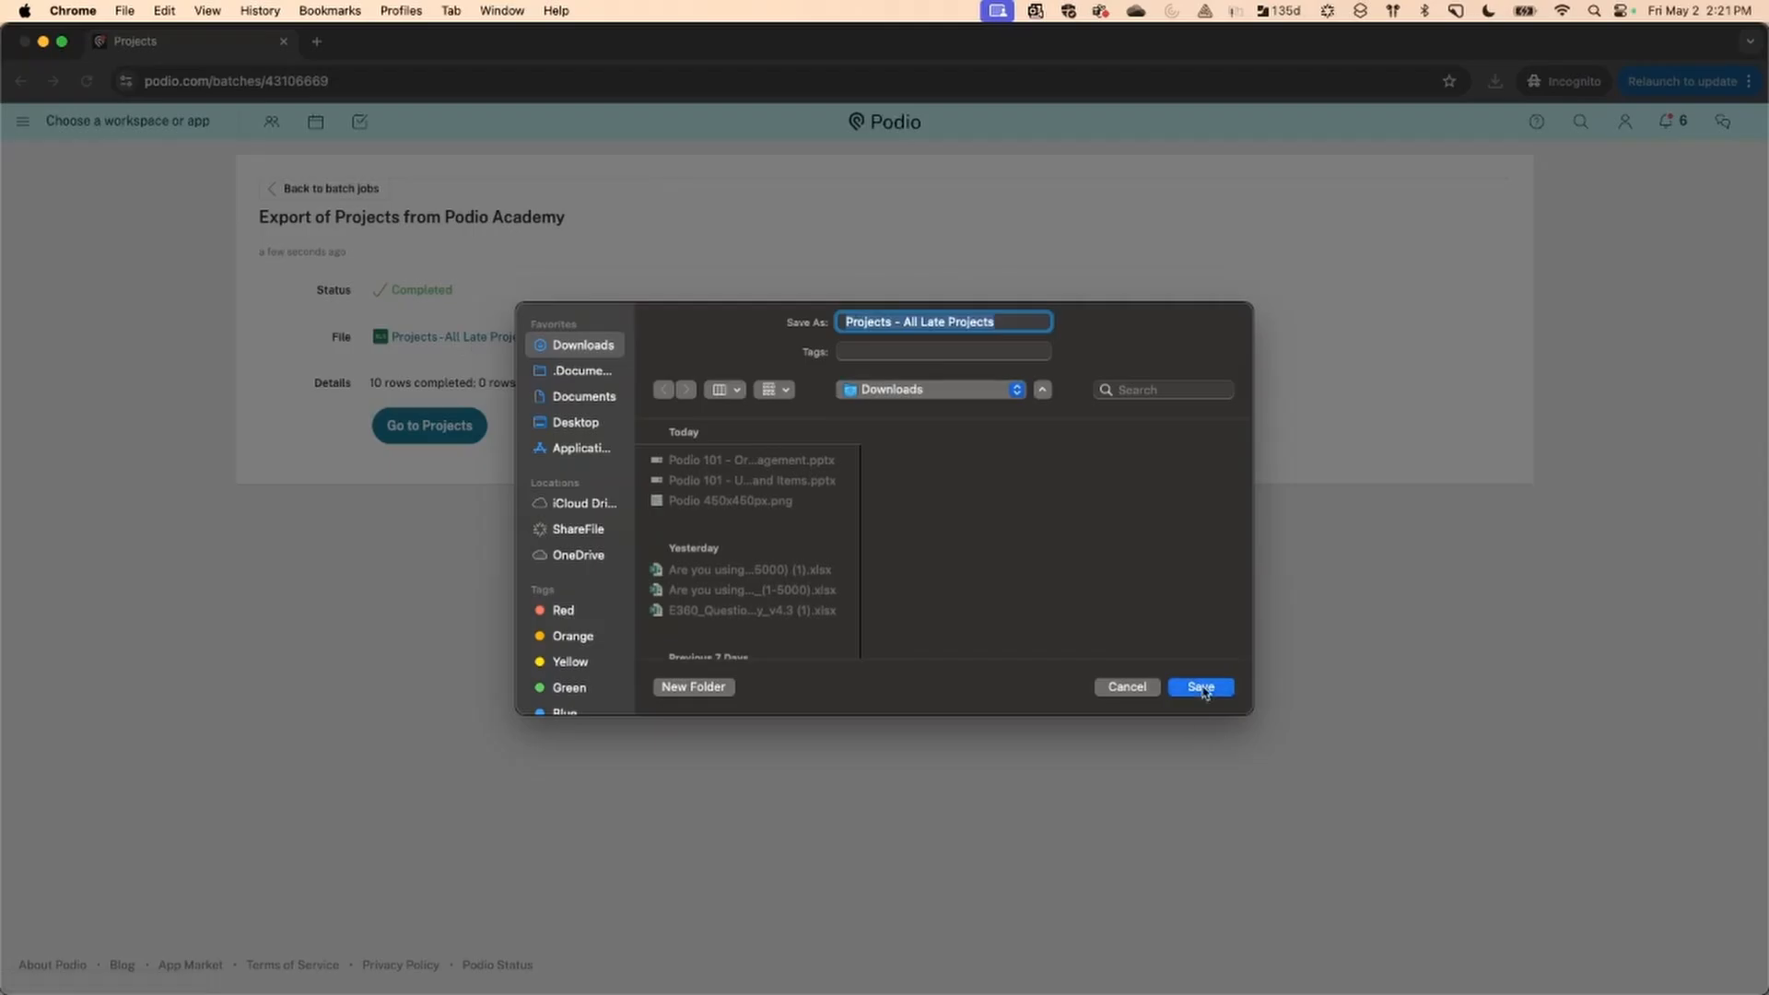
Clone the Projects app into the Podio Academy workspace without its contents, and start an Excel import in the clone
click(25, 81)
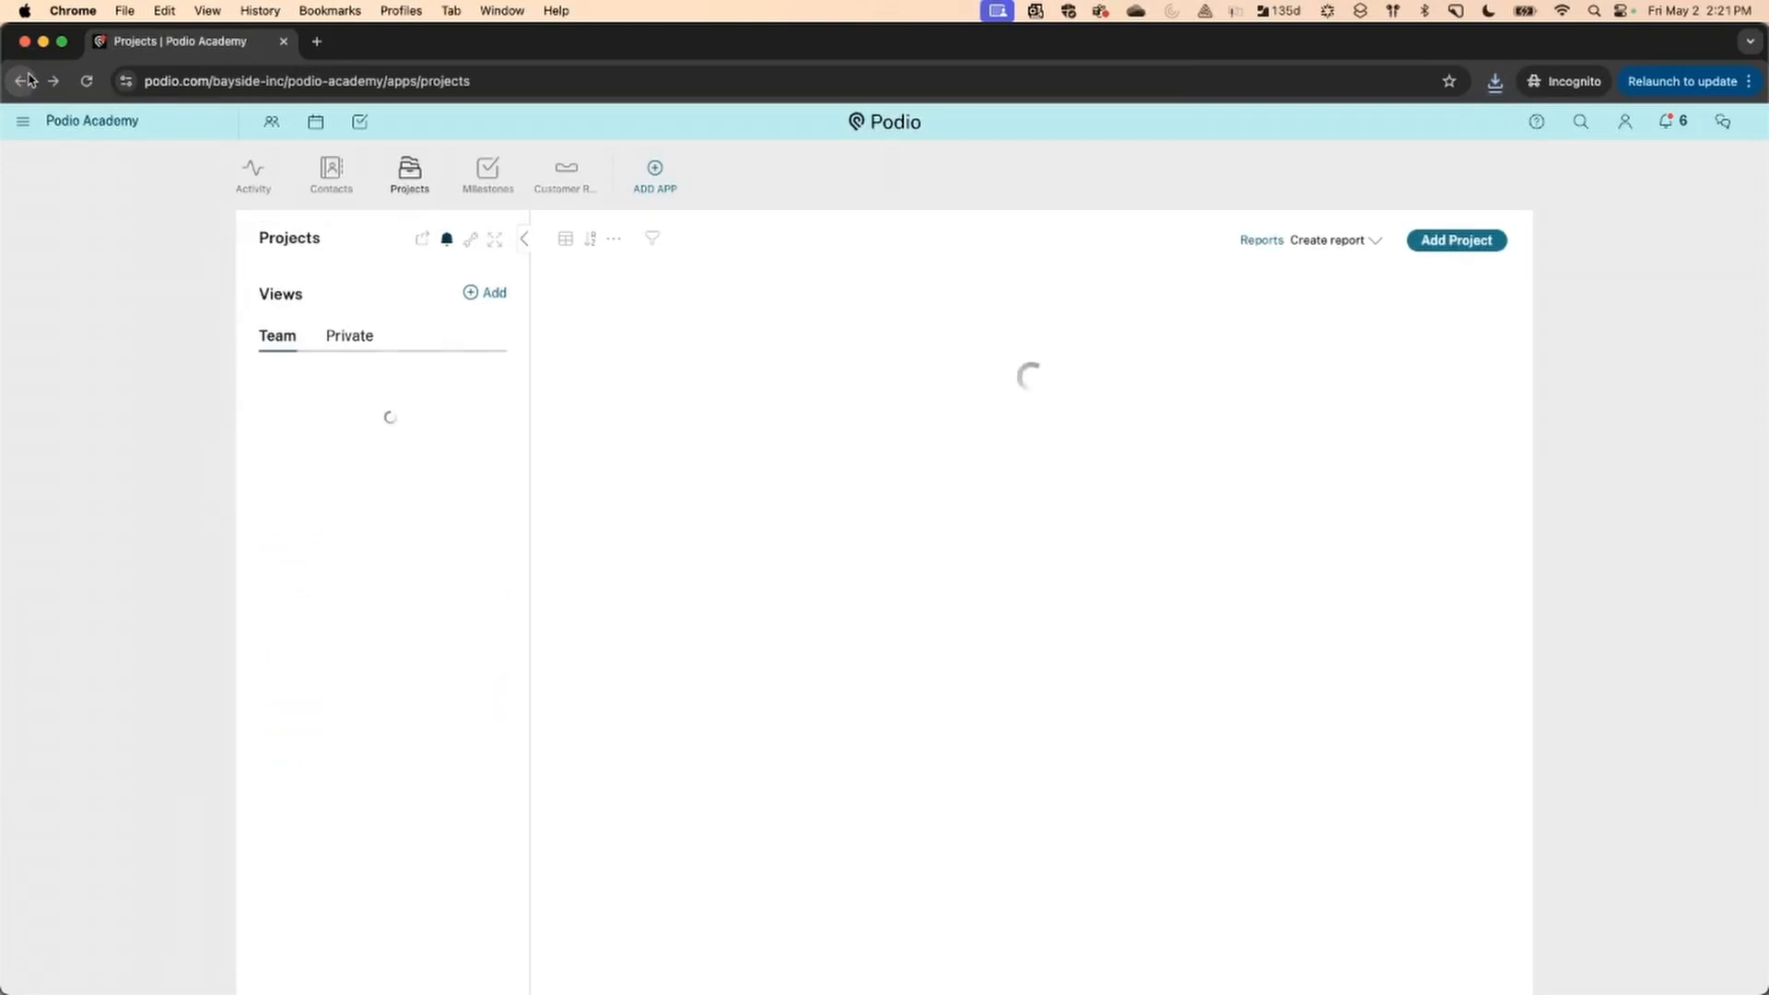
click(470, 241)
click(494, 579)
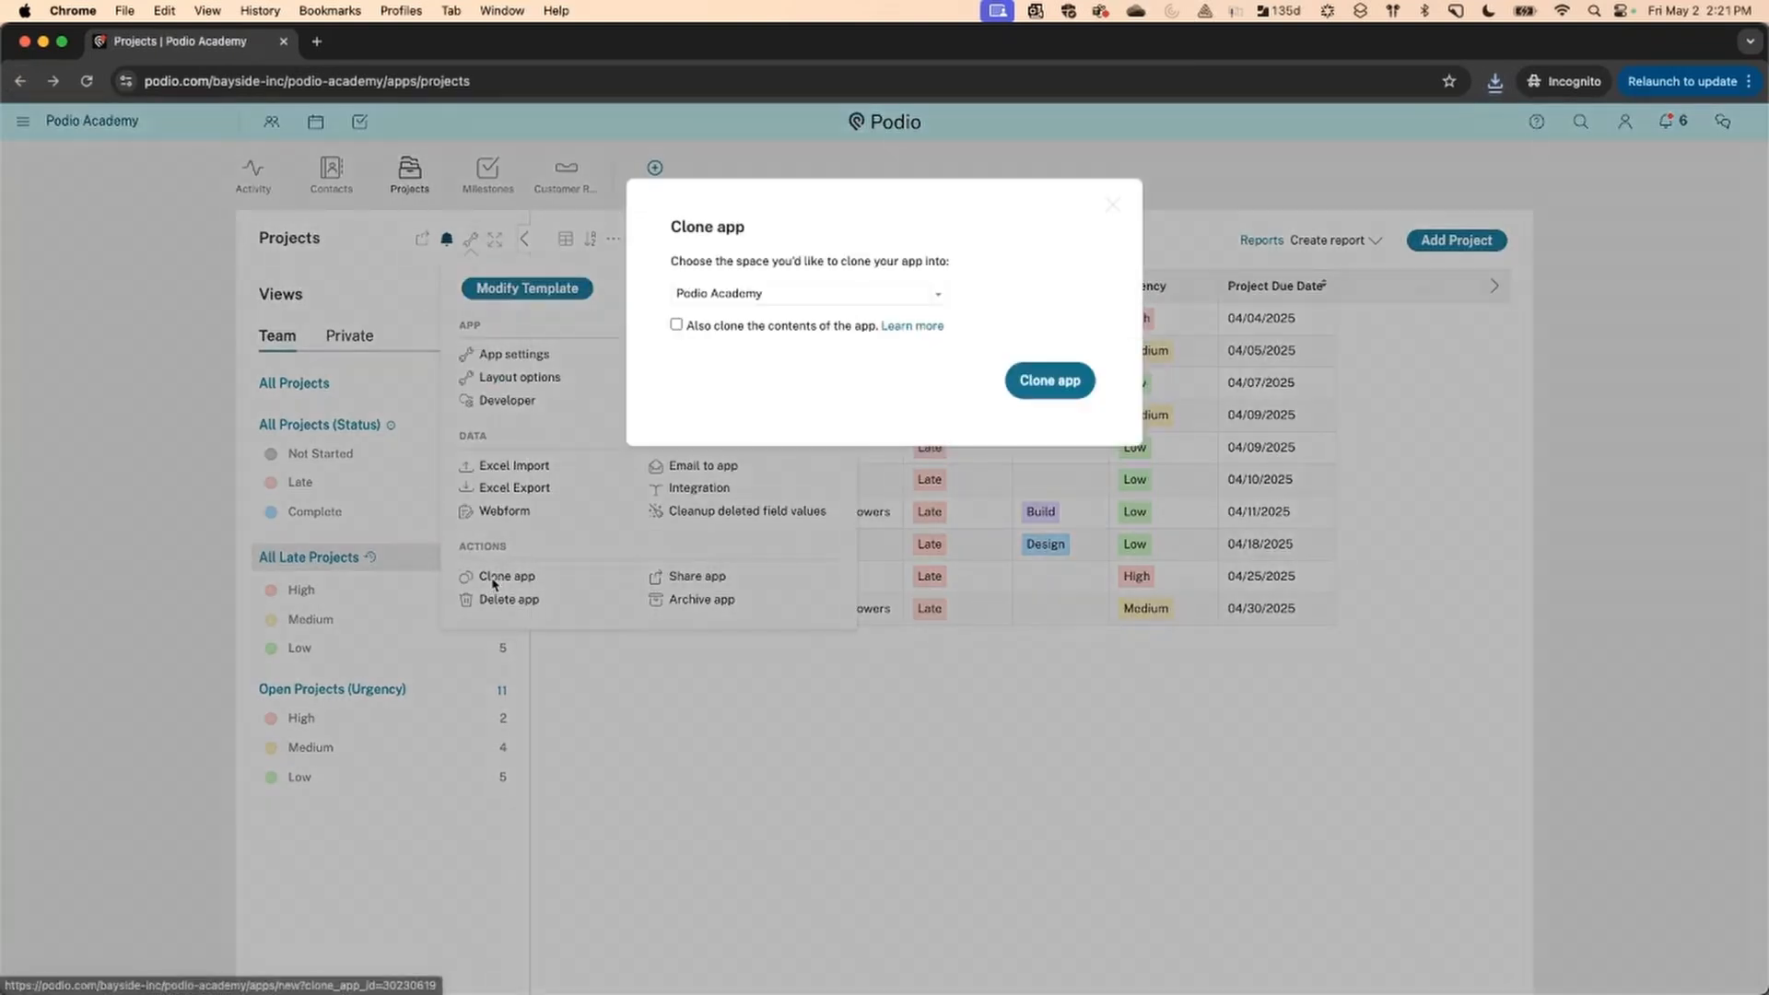
click(1047, 395)
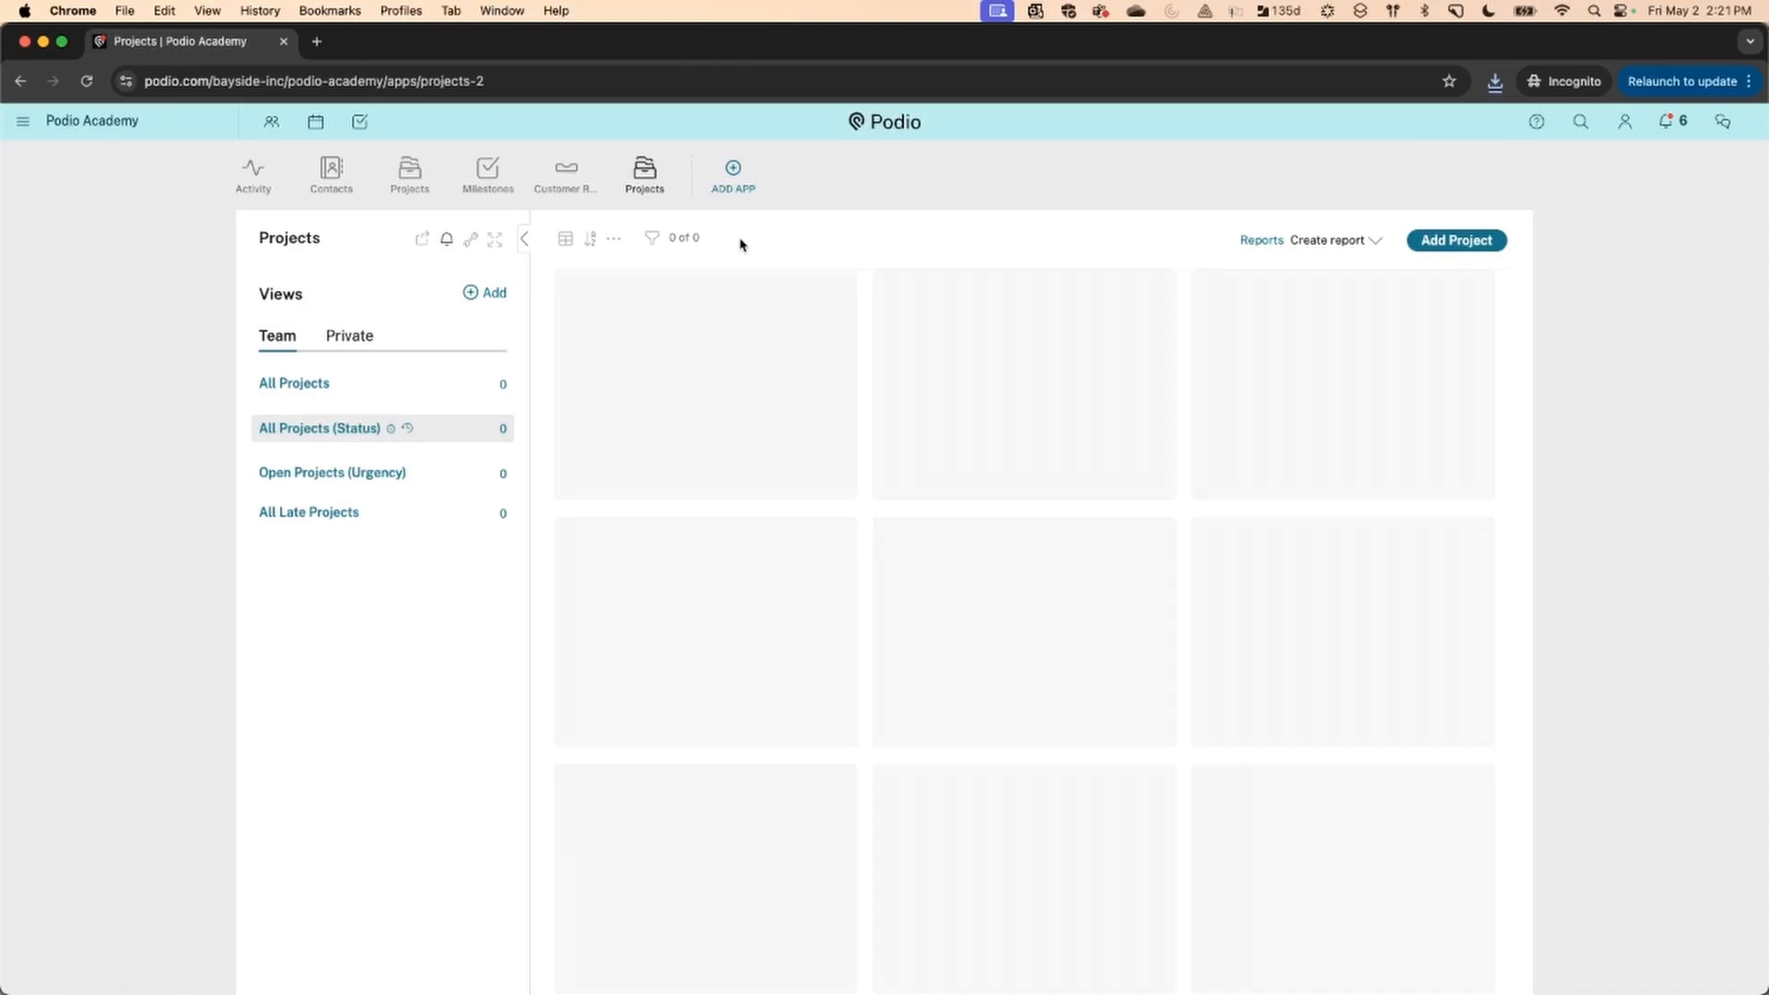
click(472, 240)
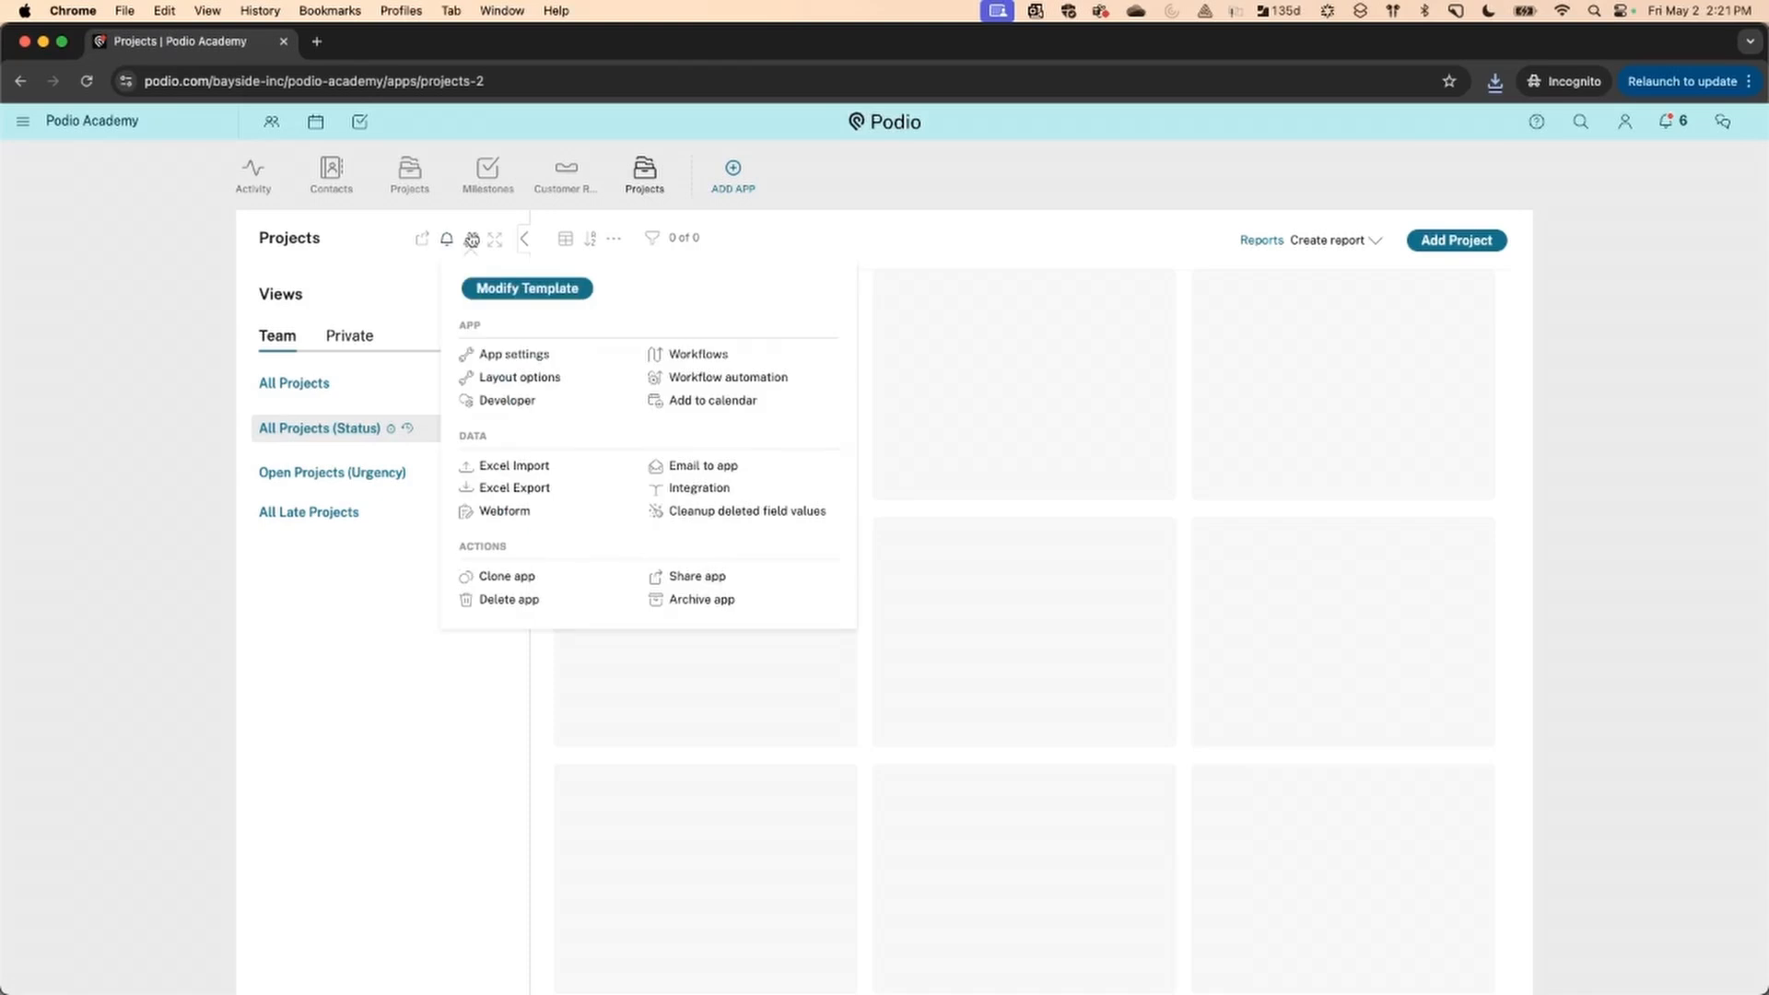
click(484, 467)
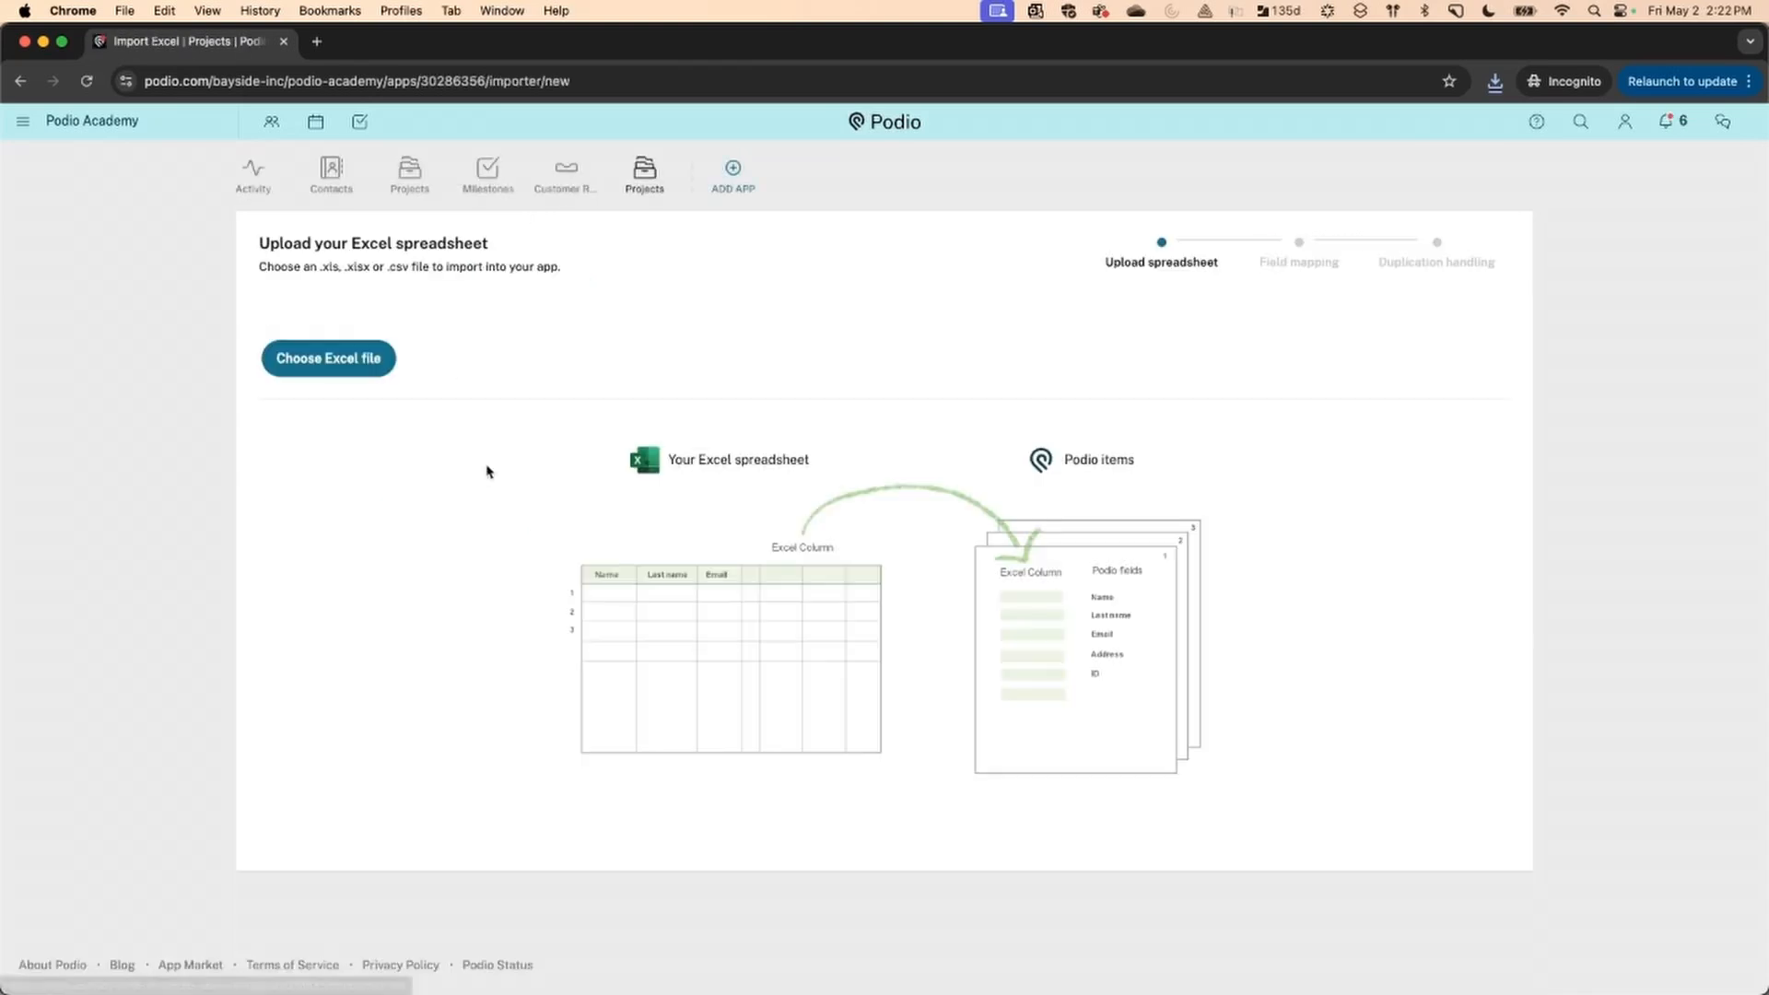
click(350, 359)
click(854, 218)
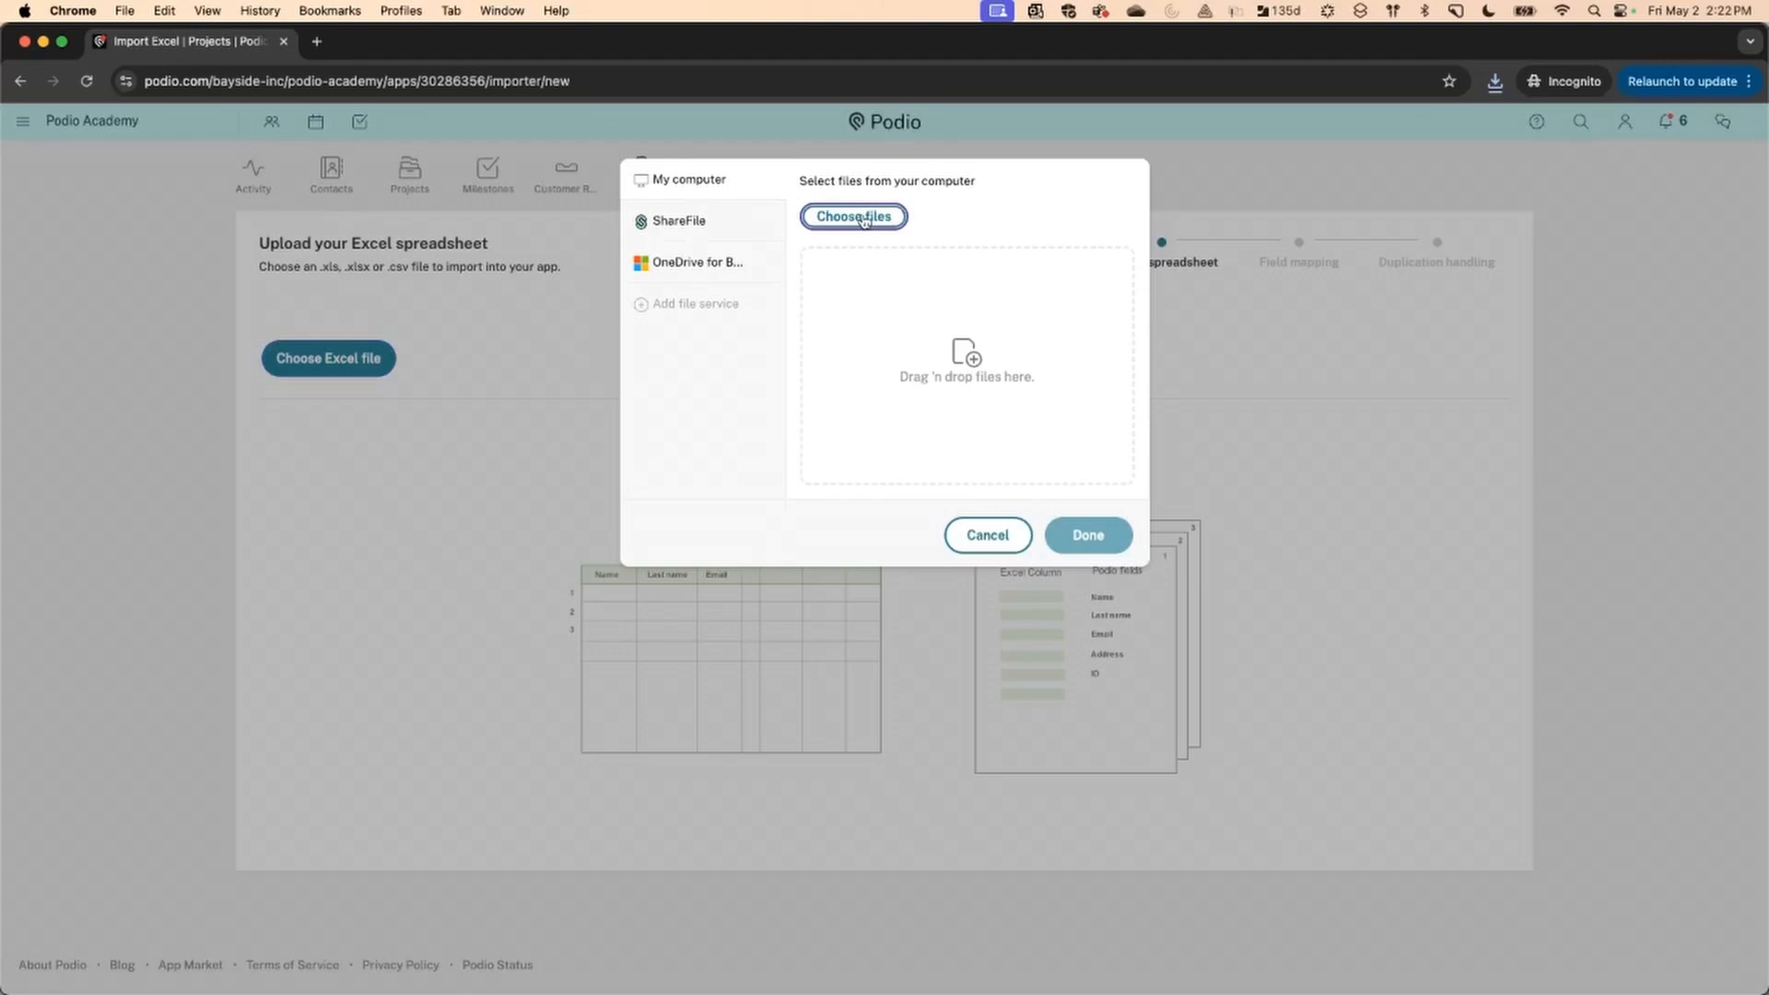
click(719, 402)
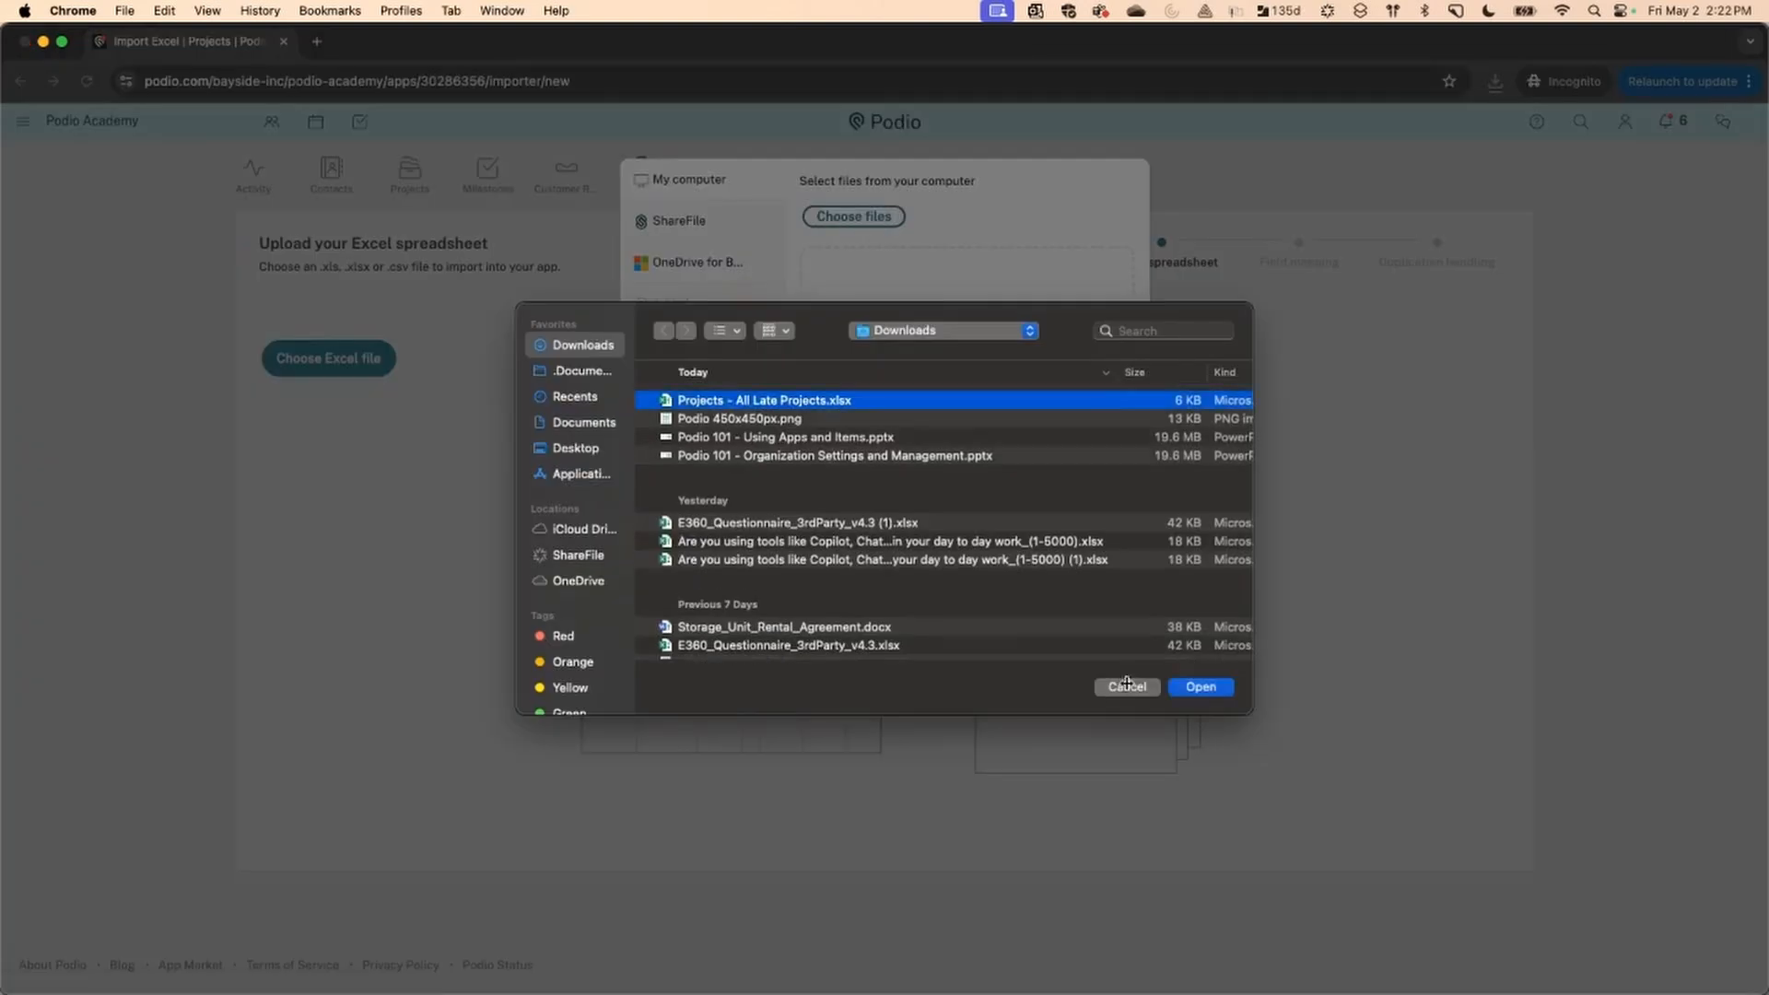
click(1200, 689)
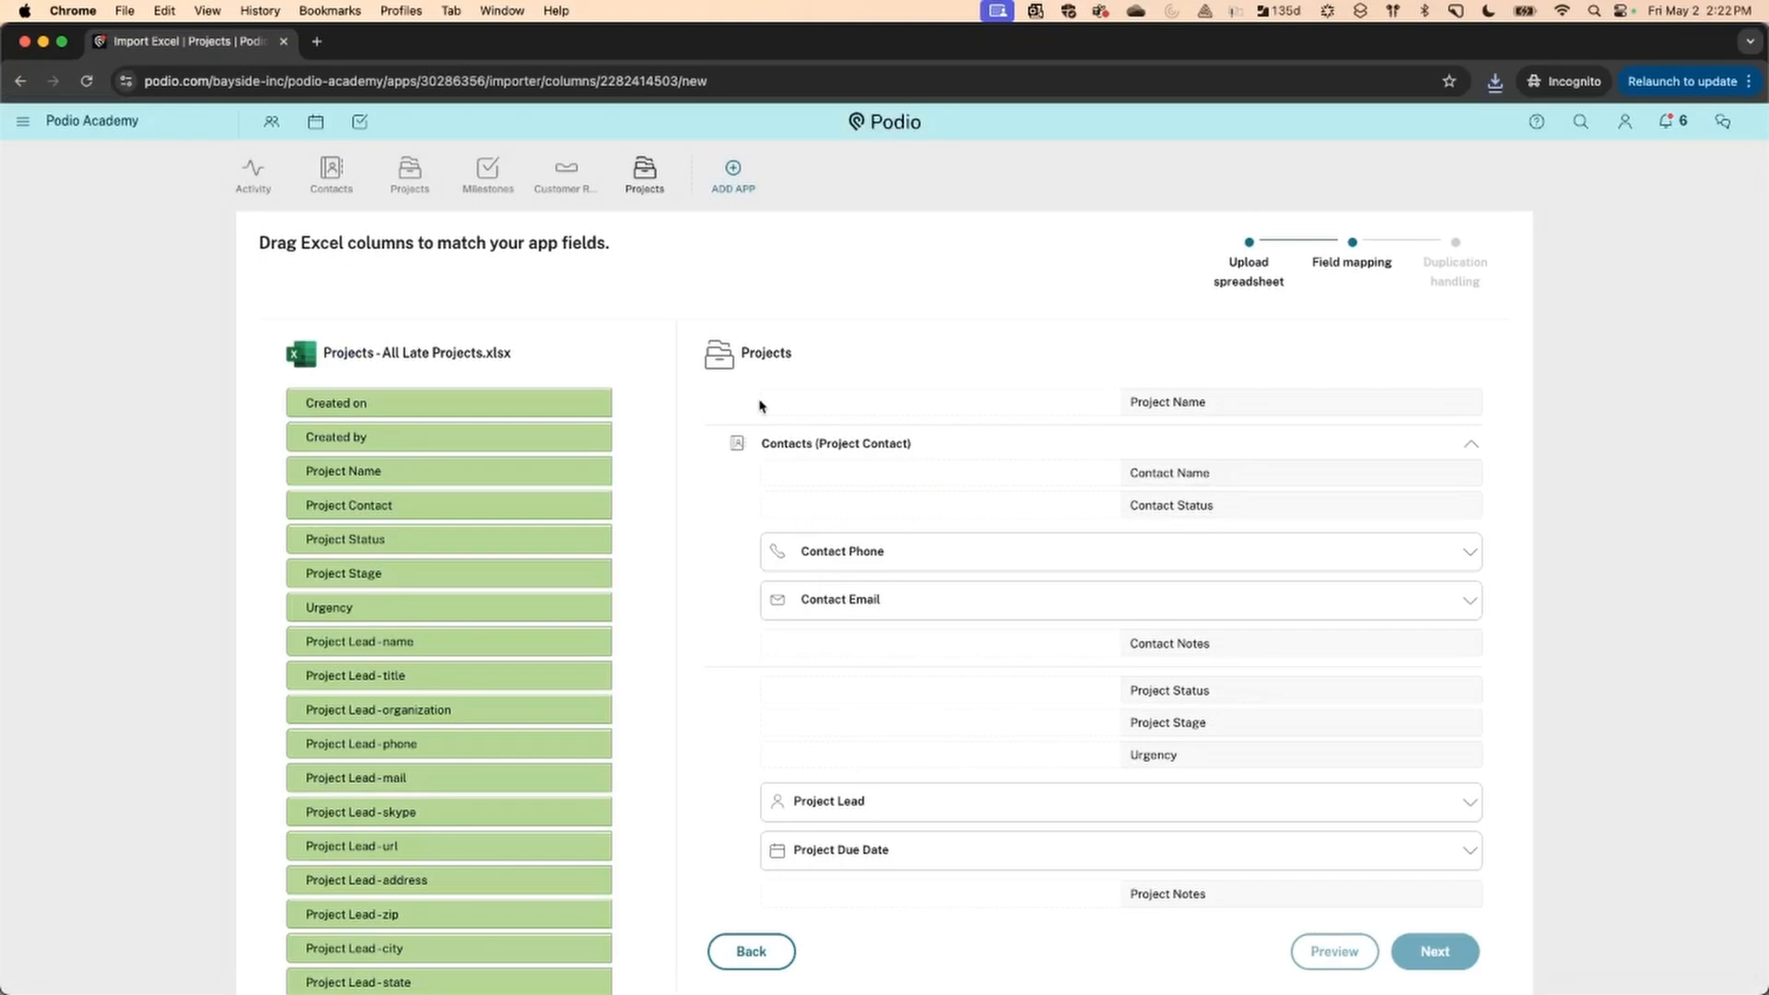
scroll(759, 406, down, 2)
scroll(759, 405, down, 1)
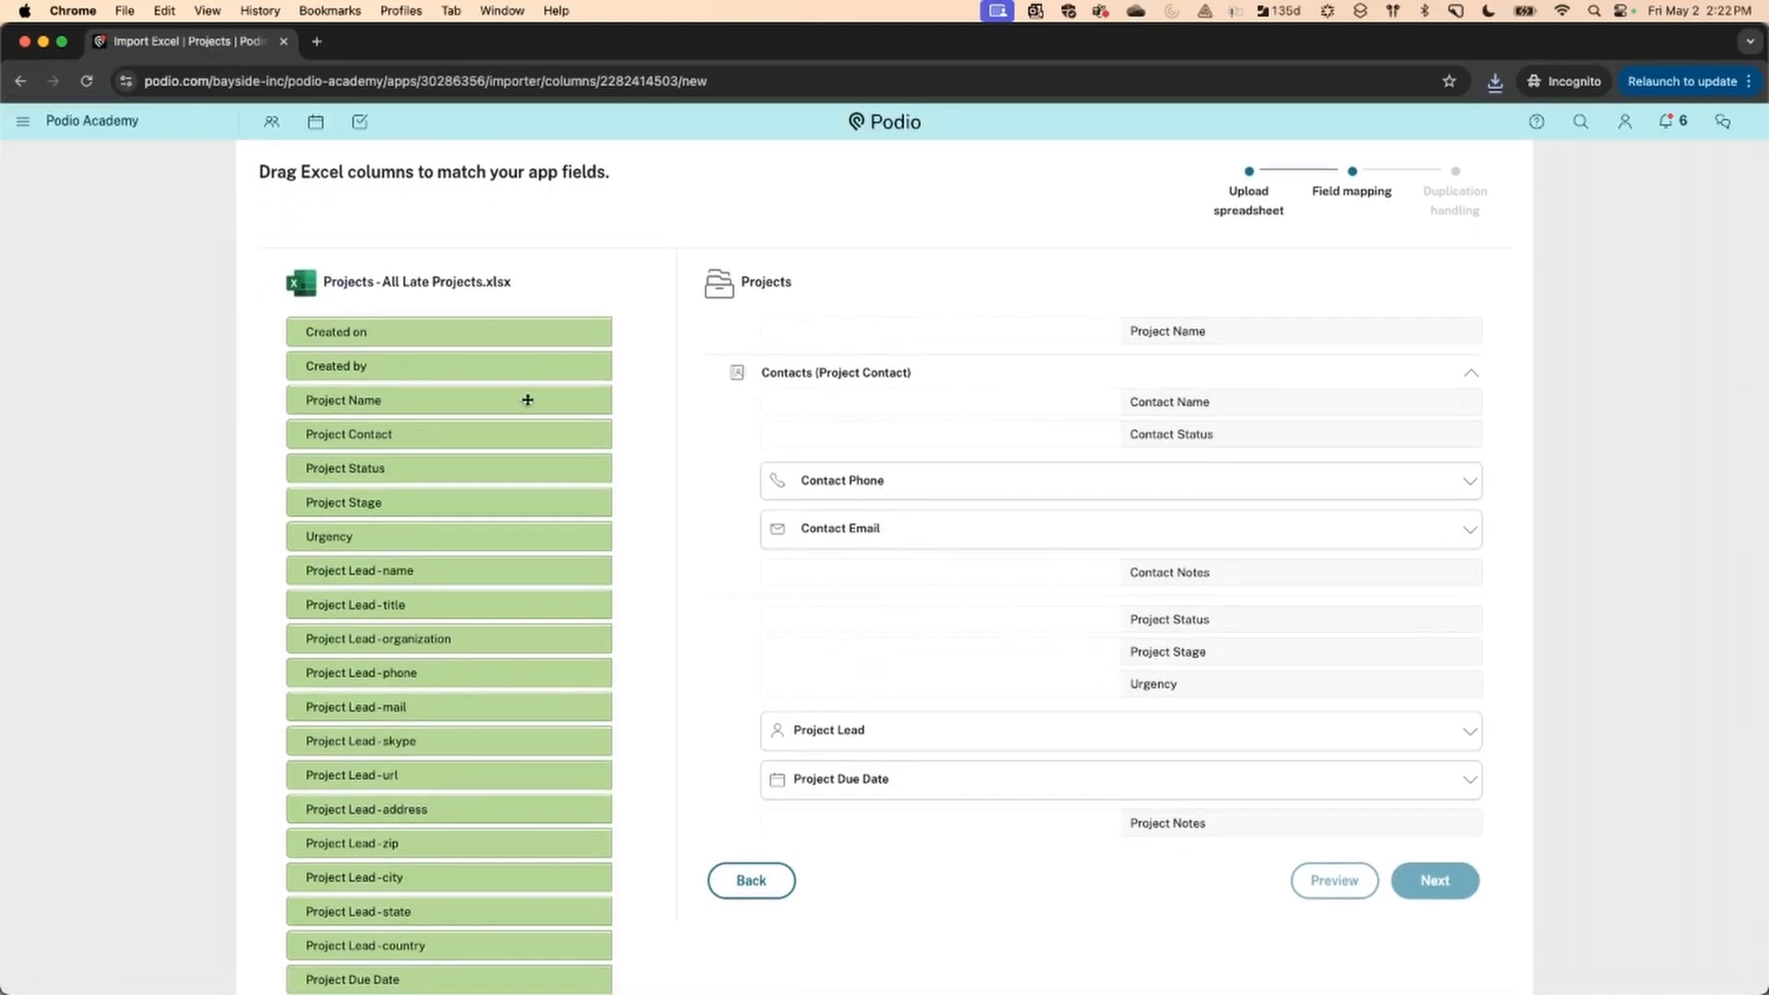
click(748, 882)
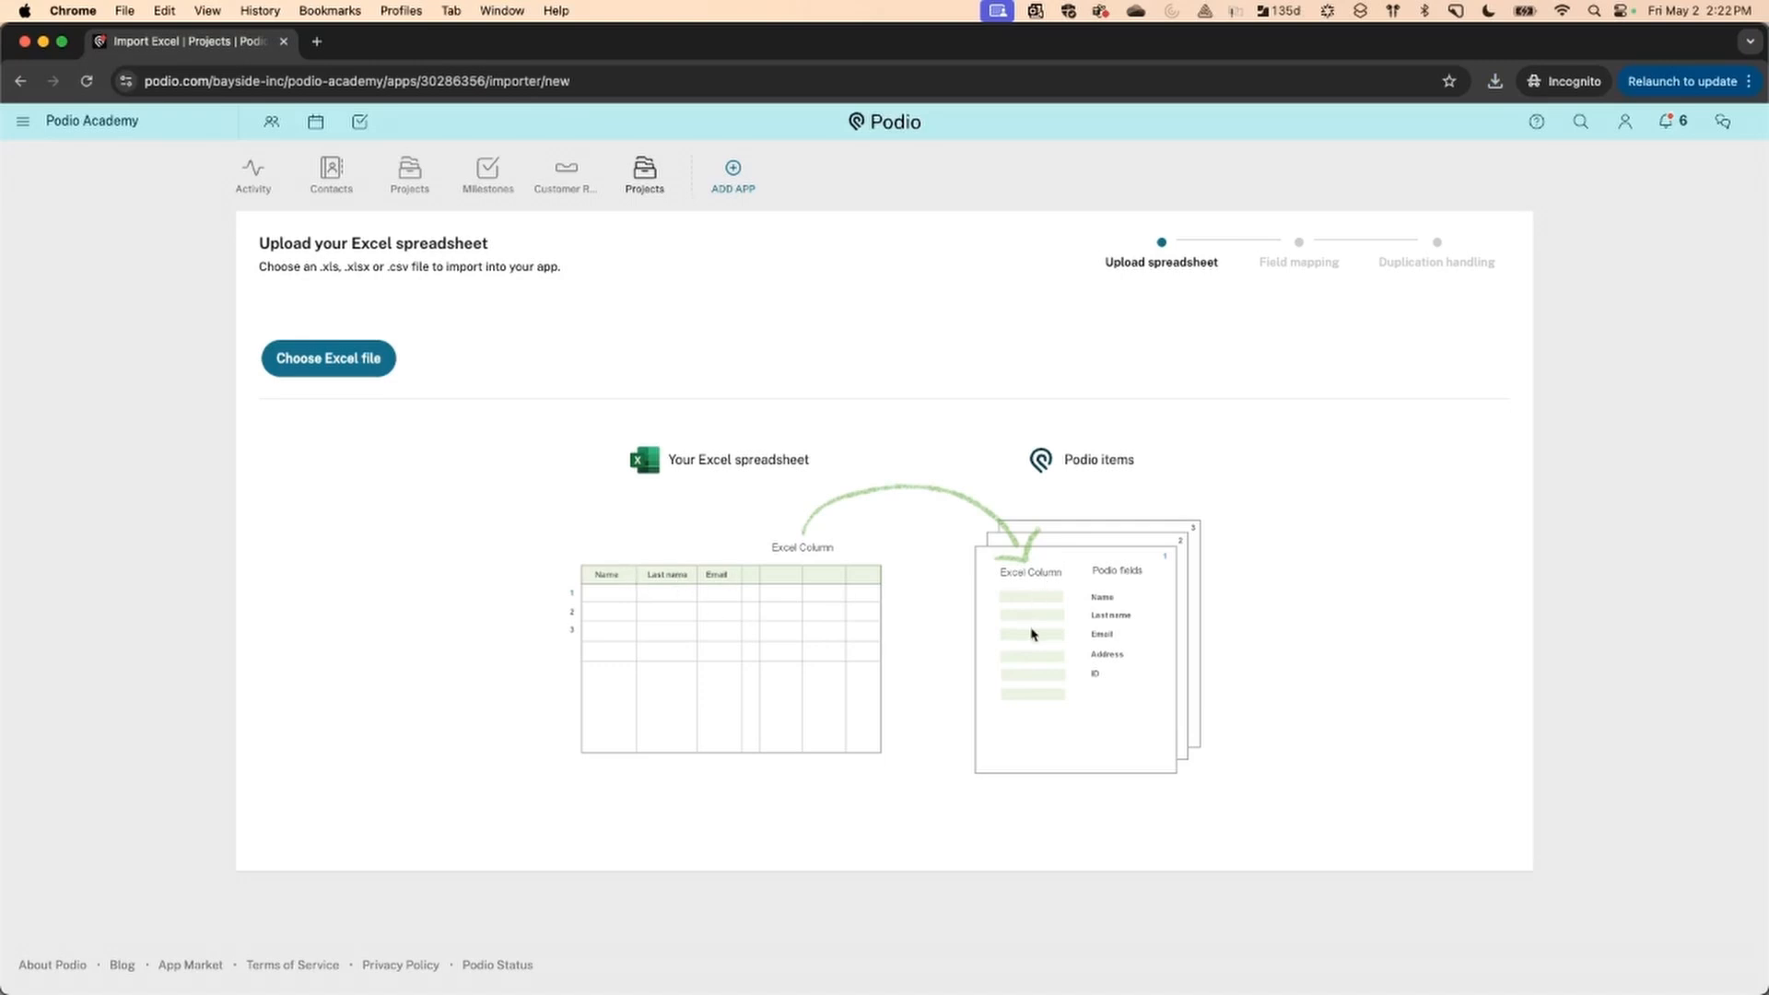
Upload Projects - All Late Projects.xlsx from Downloads for the import and map its Project Name column to the Project Name field
click(360, 364)
click(844, 222)
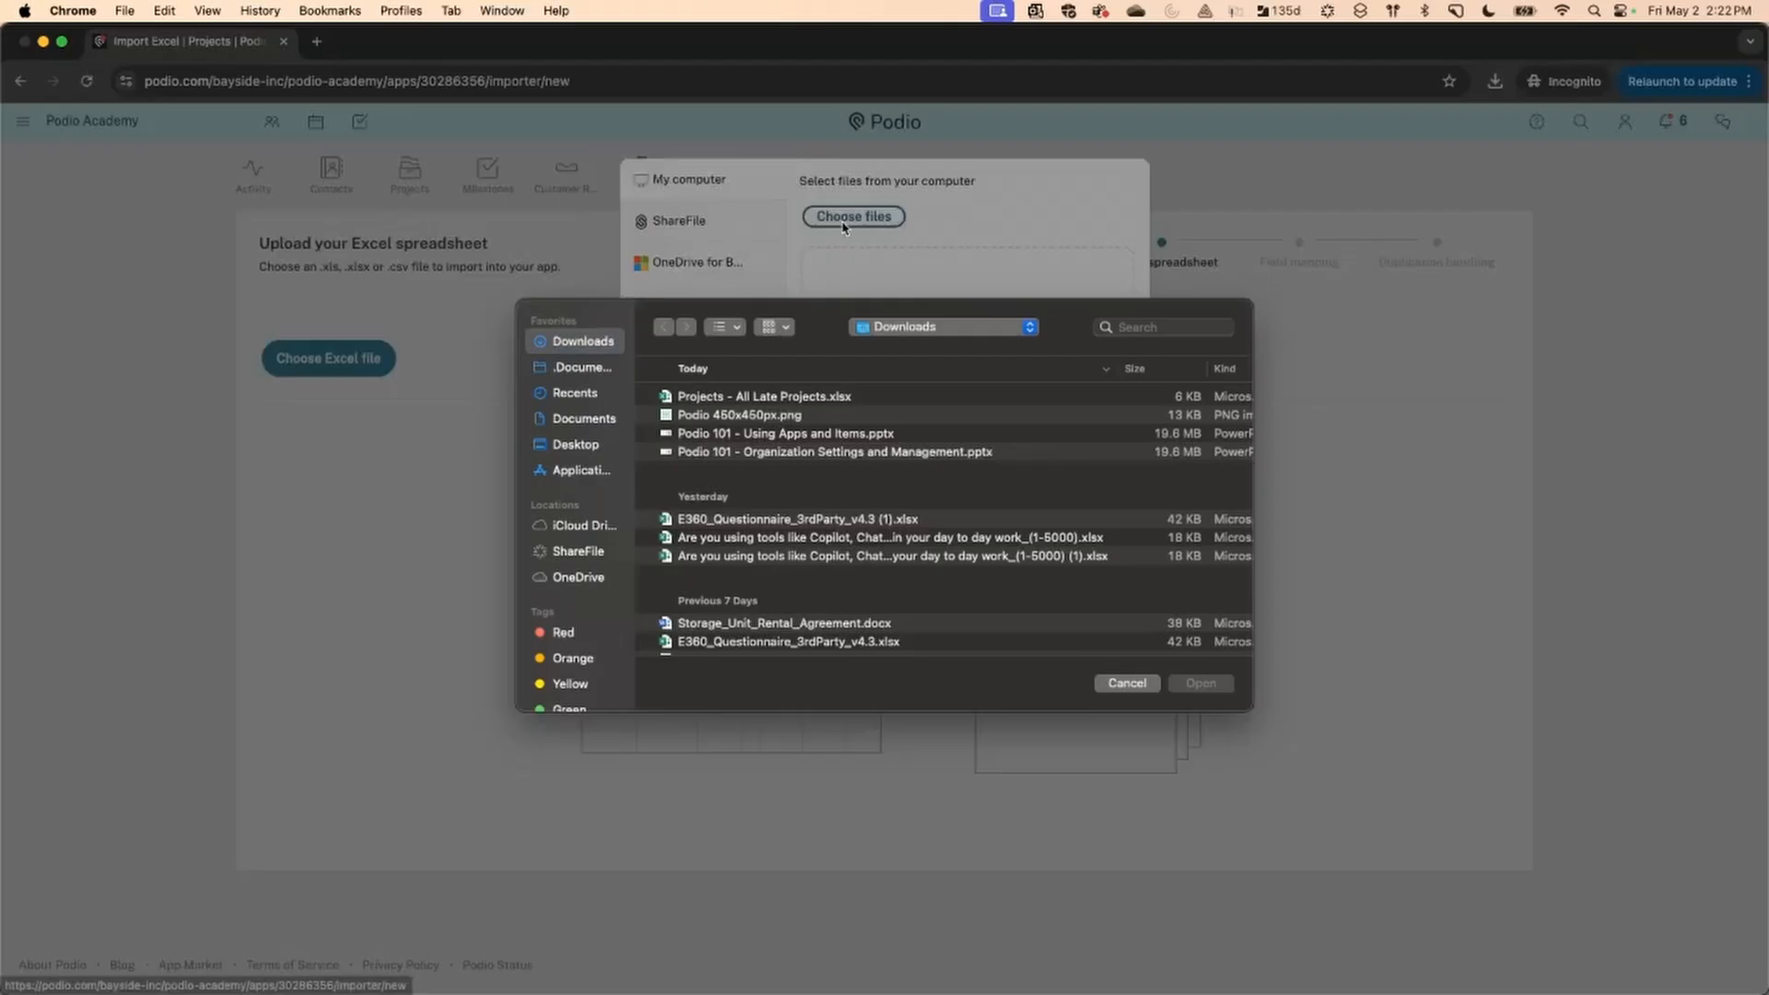
click(738, 404)
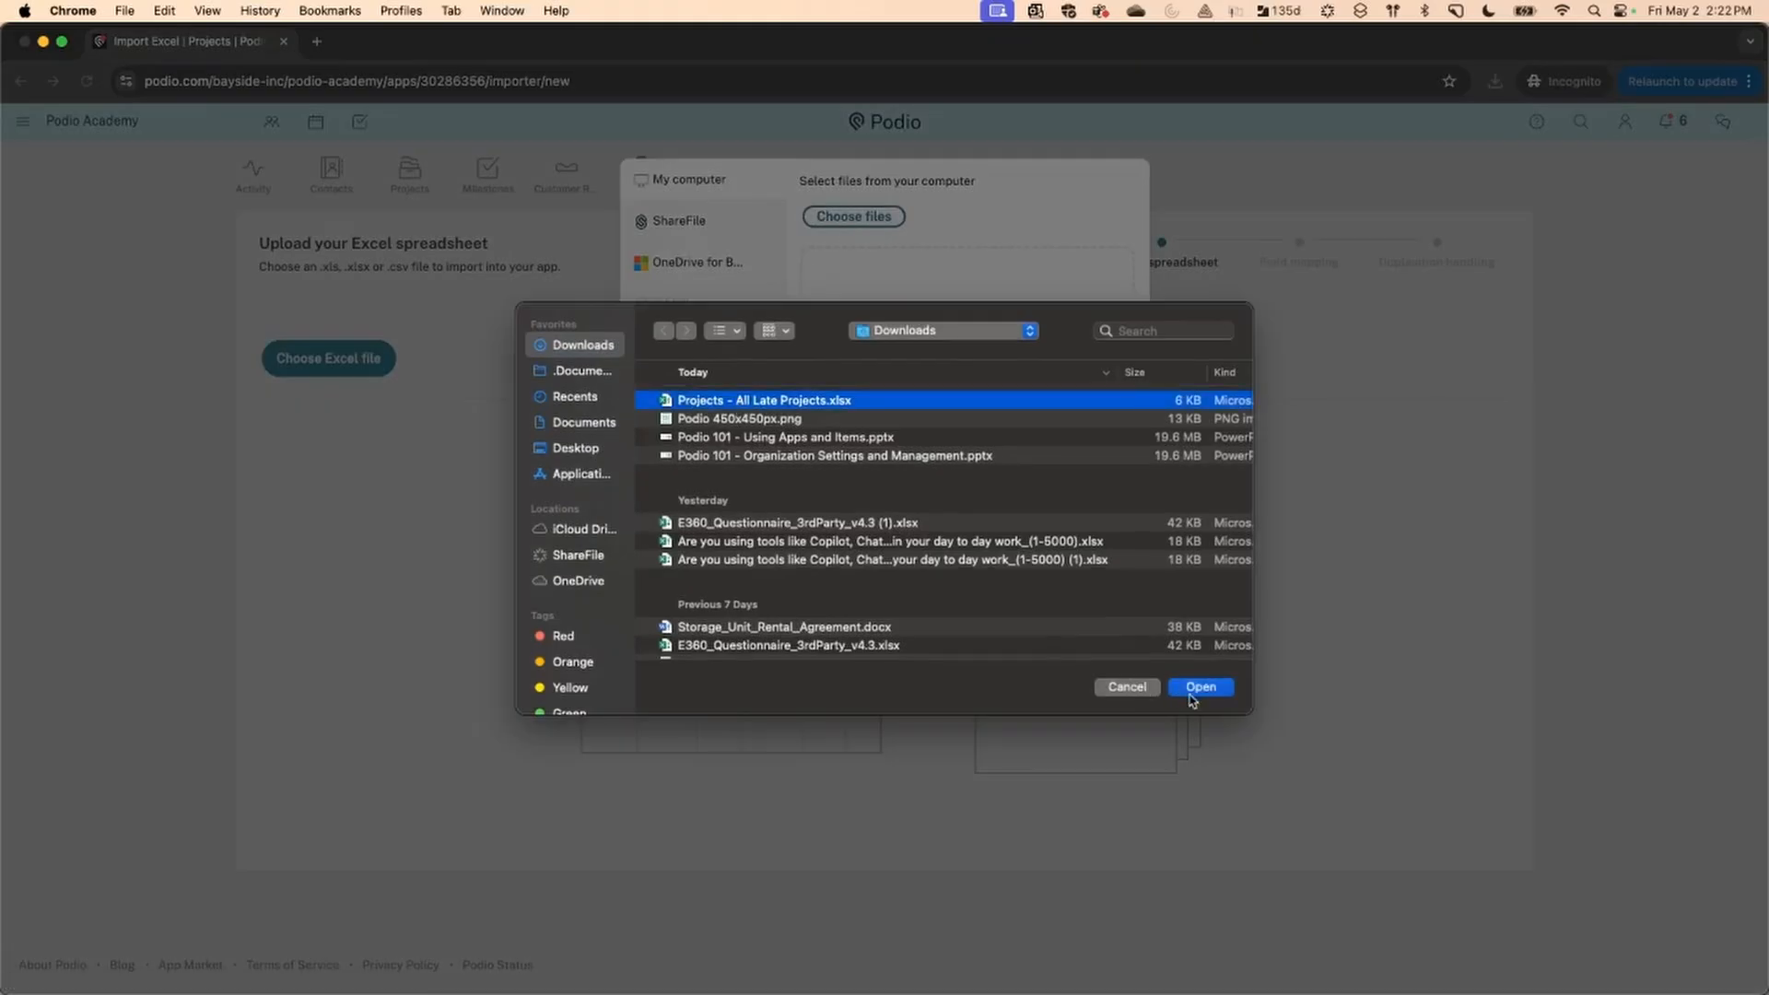
click(1198, 693)
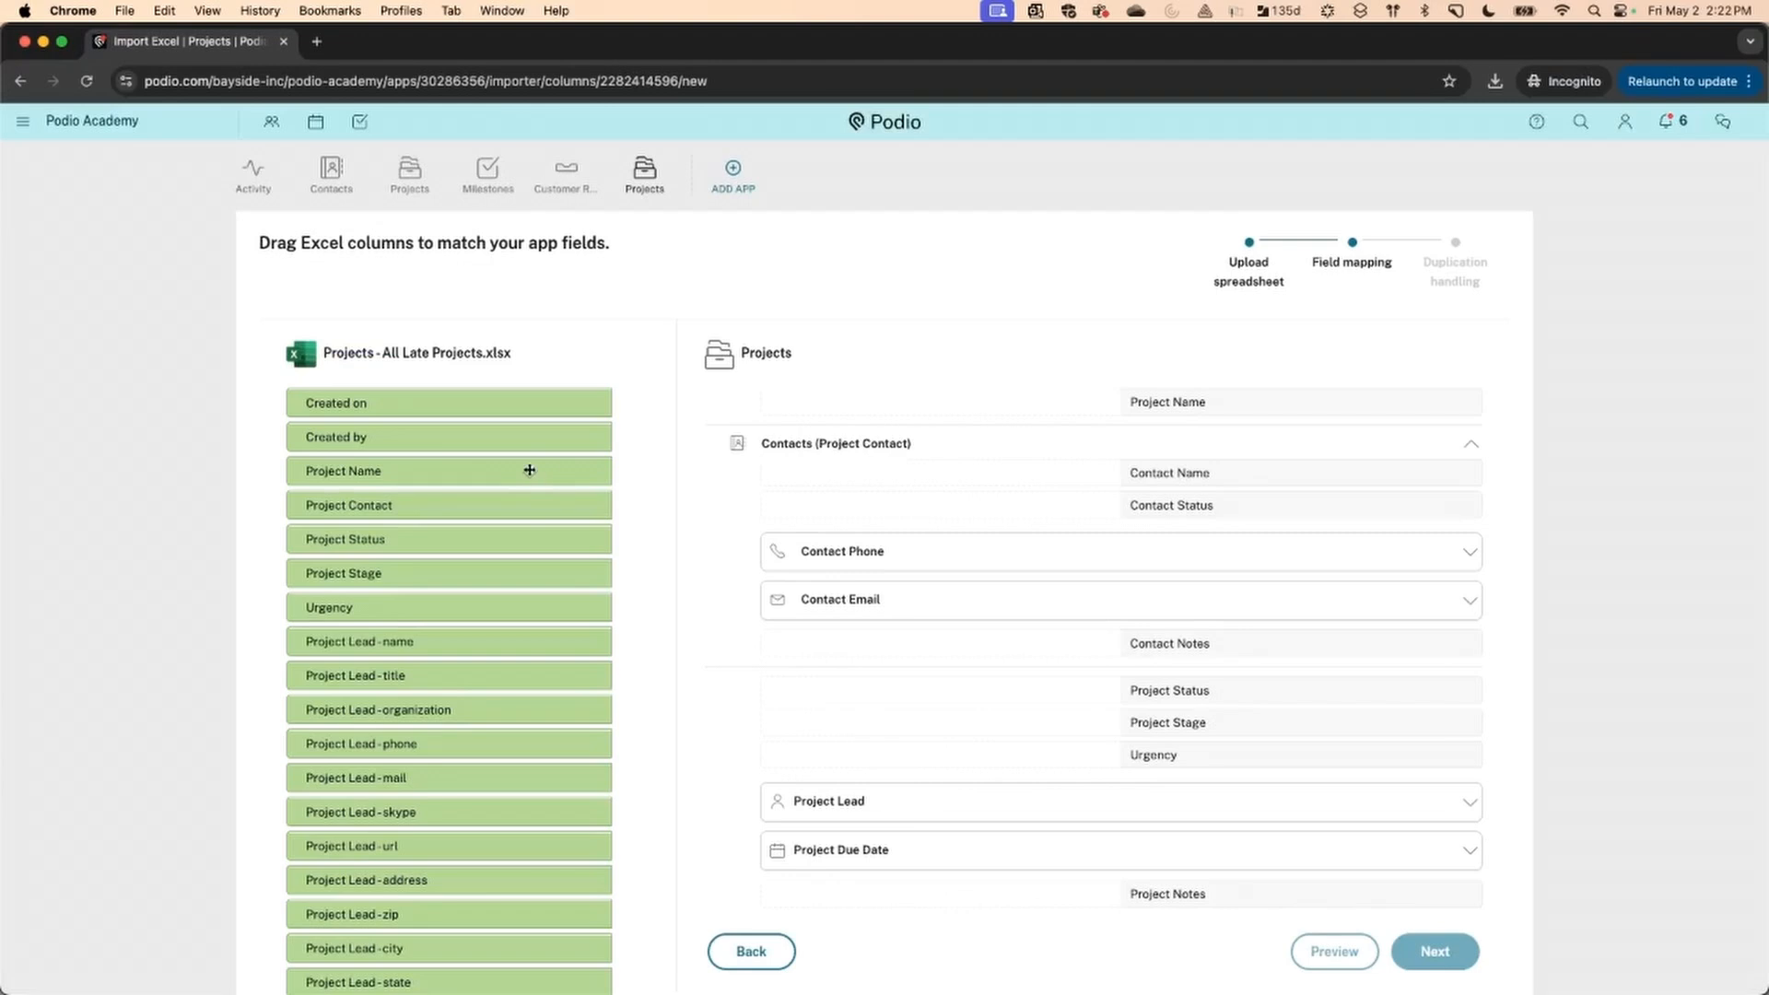
drag(529, 469, 904, 402)
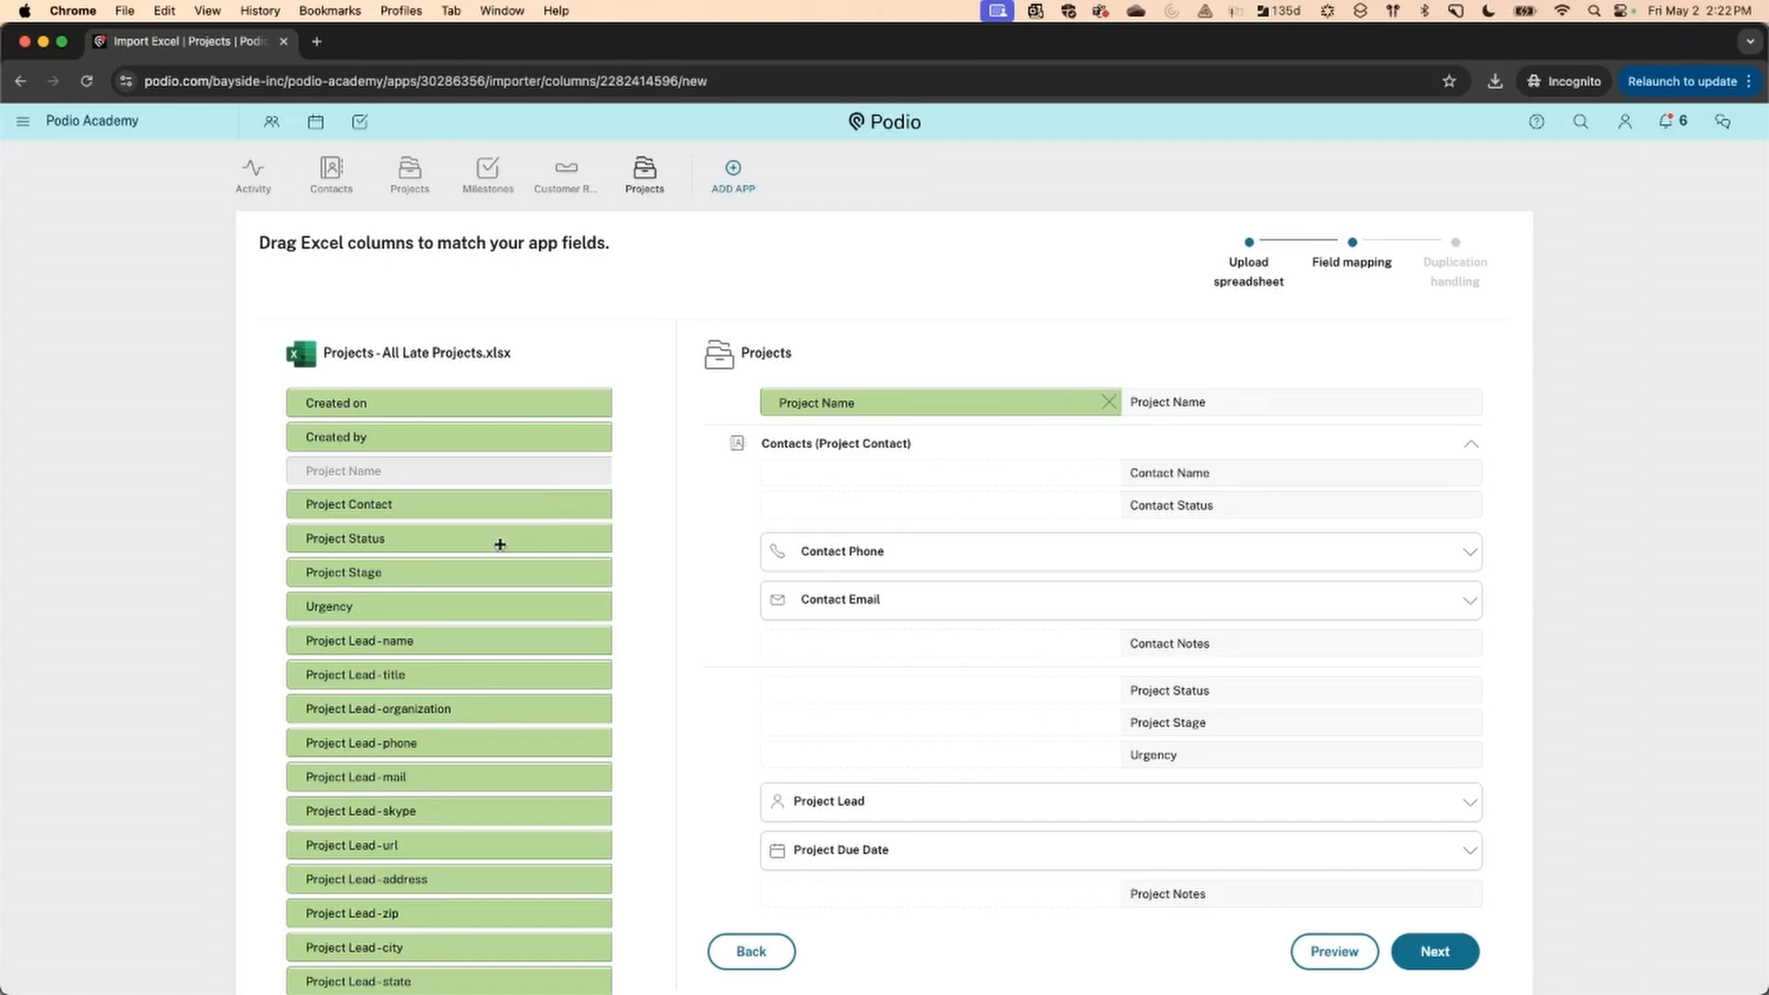
Try mapping Project Status to Contact Status and Project Contact to Contact Name, and remove both mappings
drag(475, 541, 926, 507)
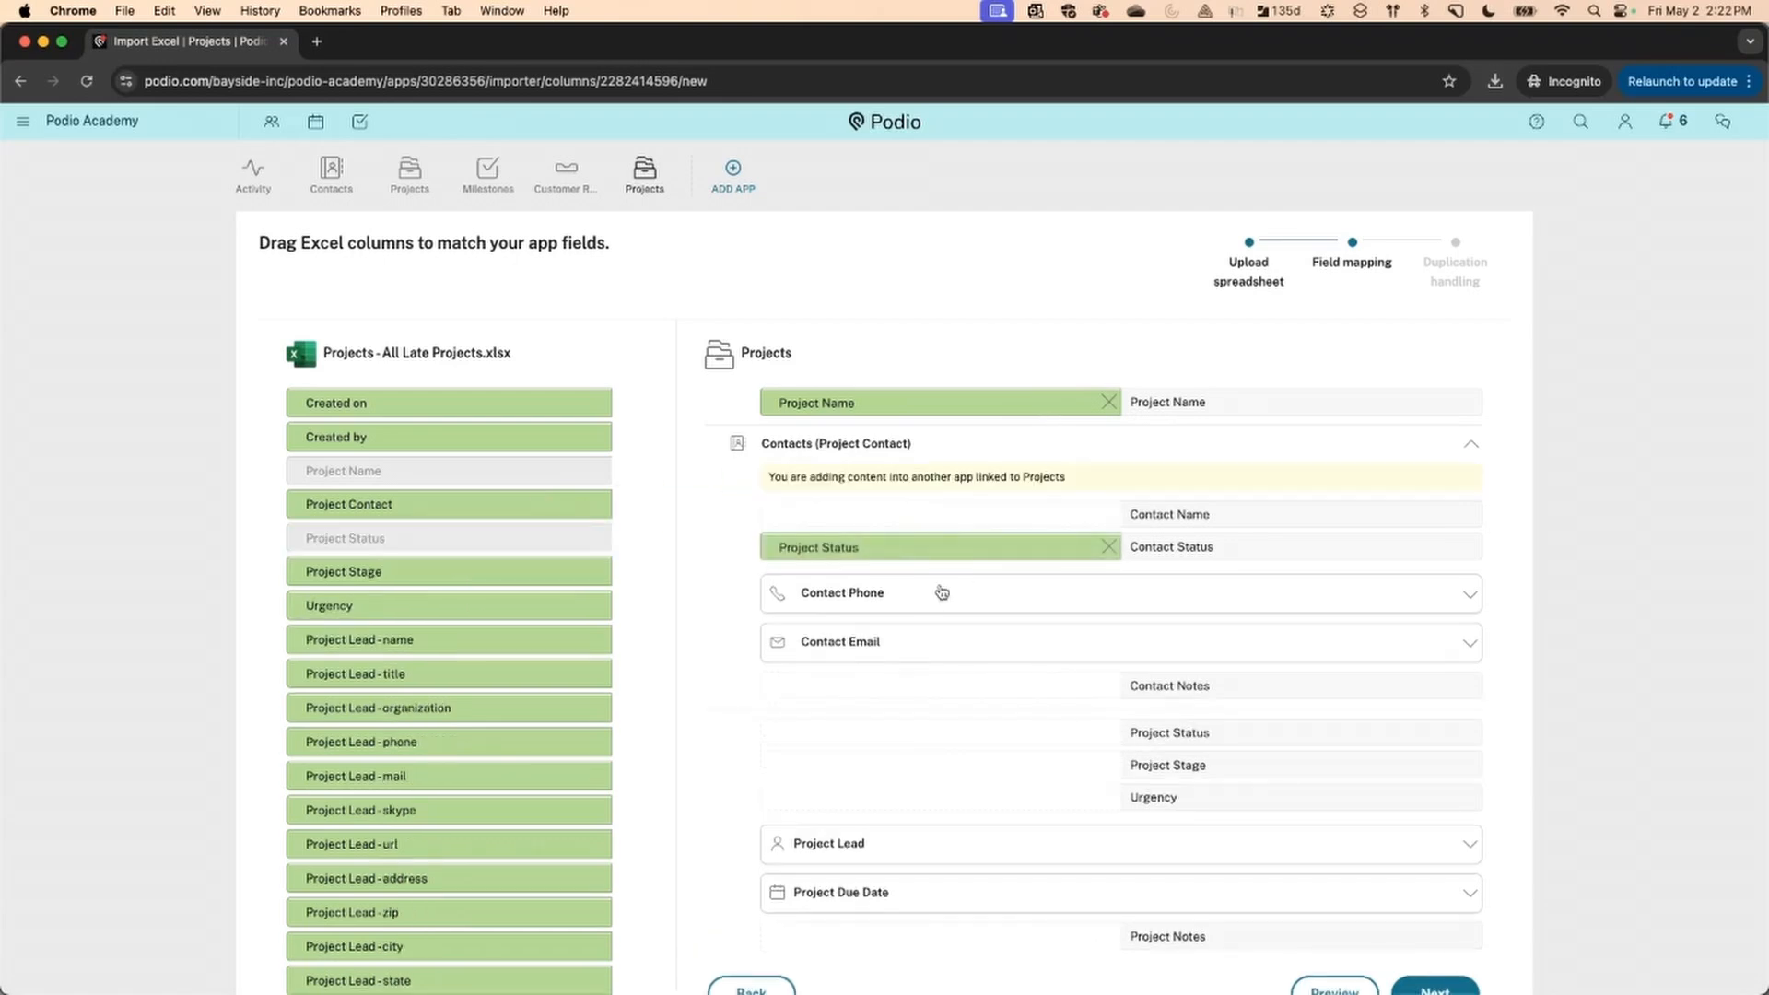
scroll(907, 597, down, 1)
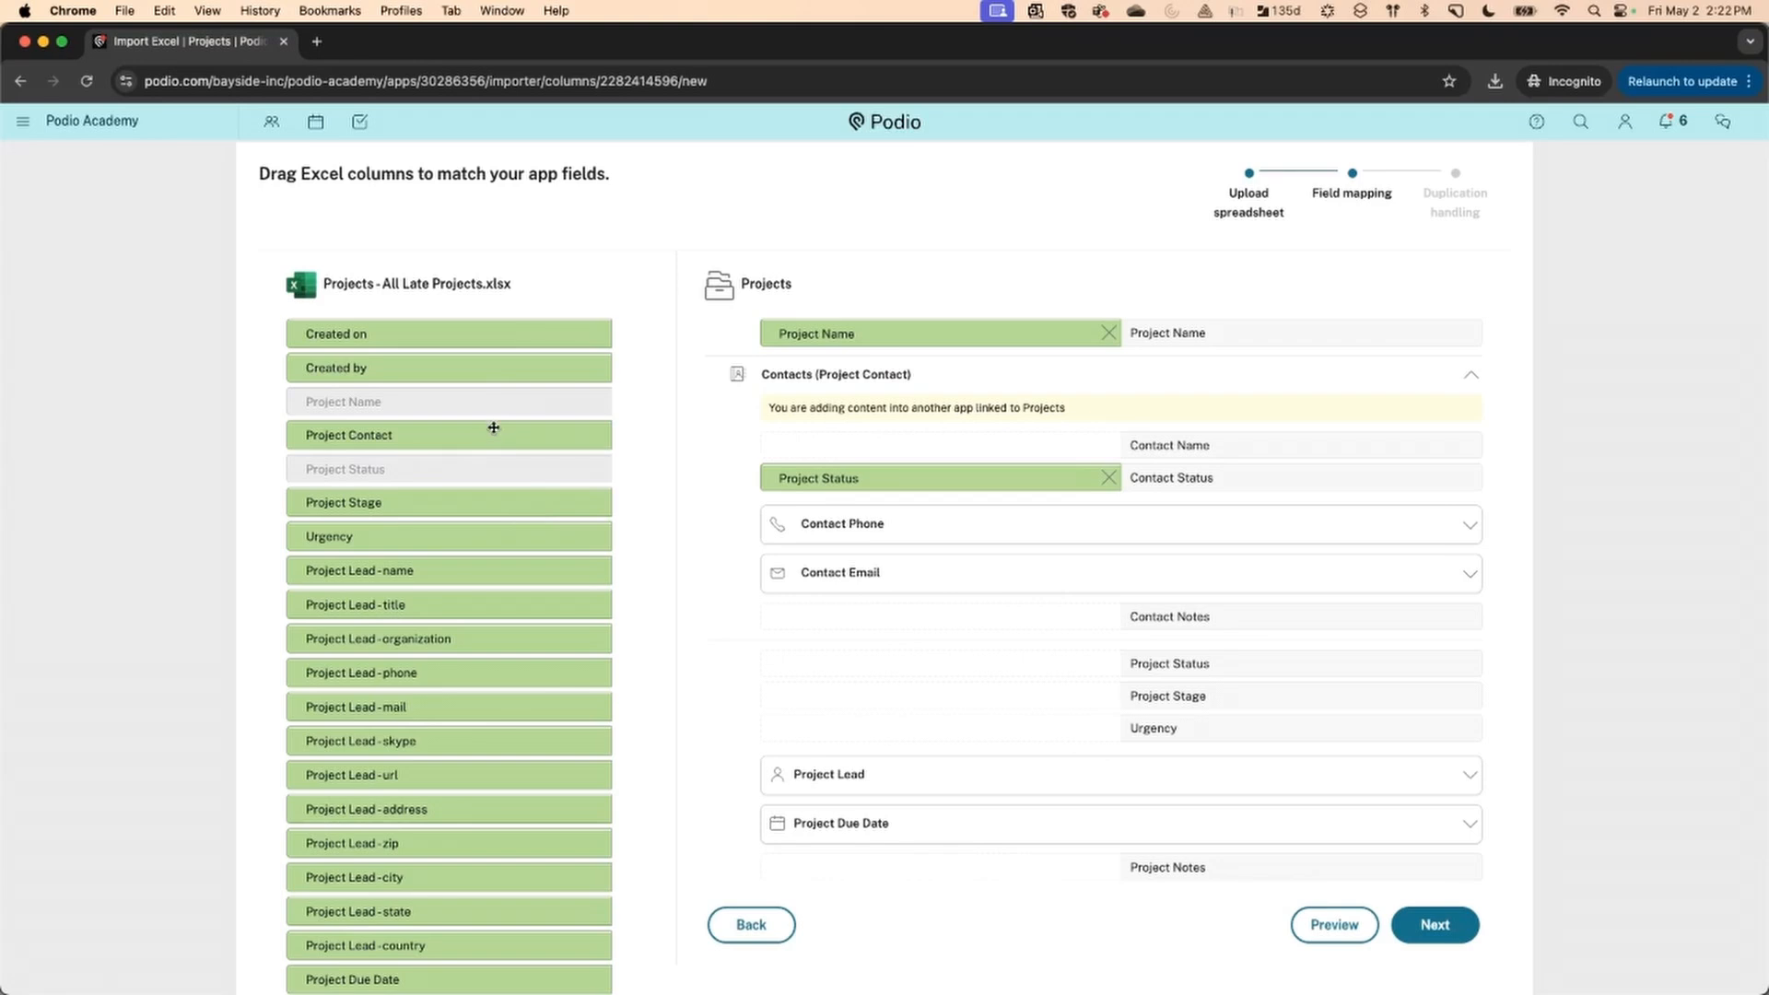
drag(489, 434, 934, 446)
scroll(862, 594, down, 2)
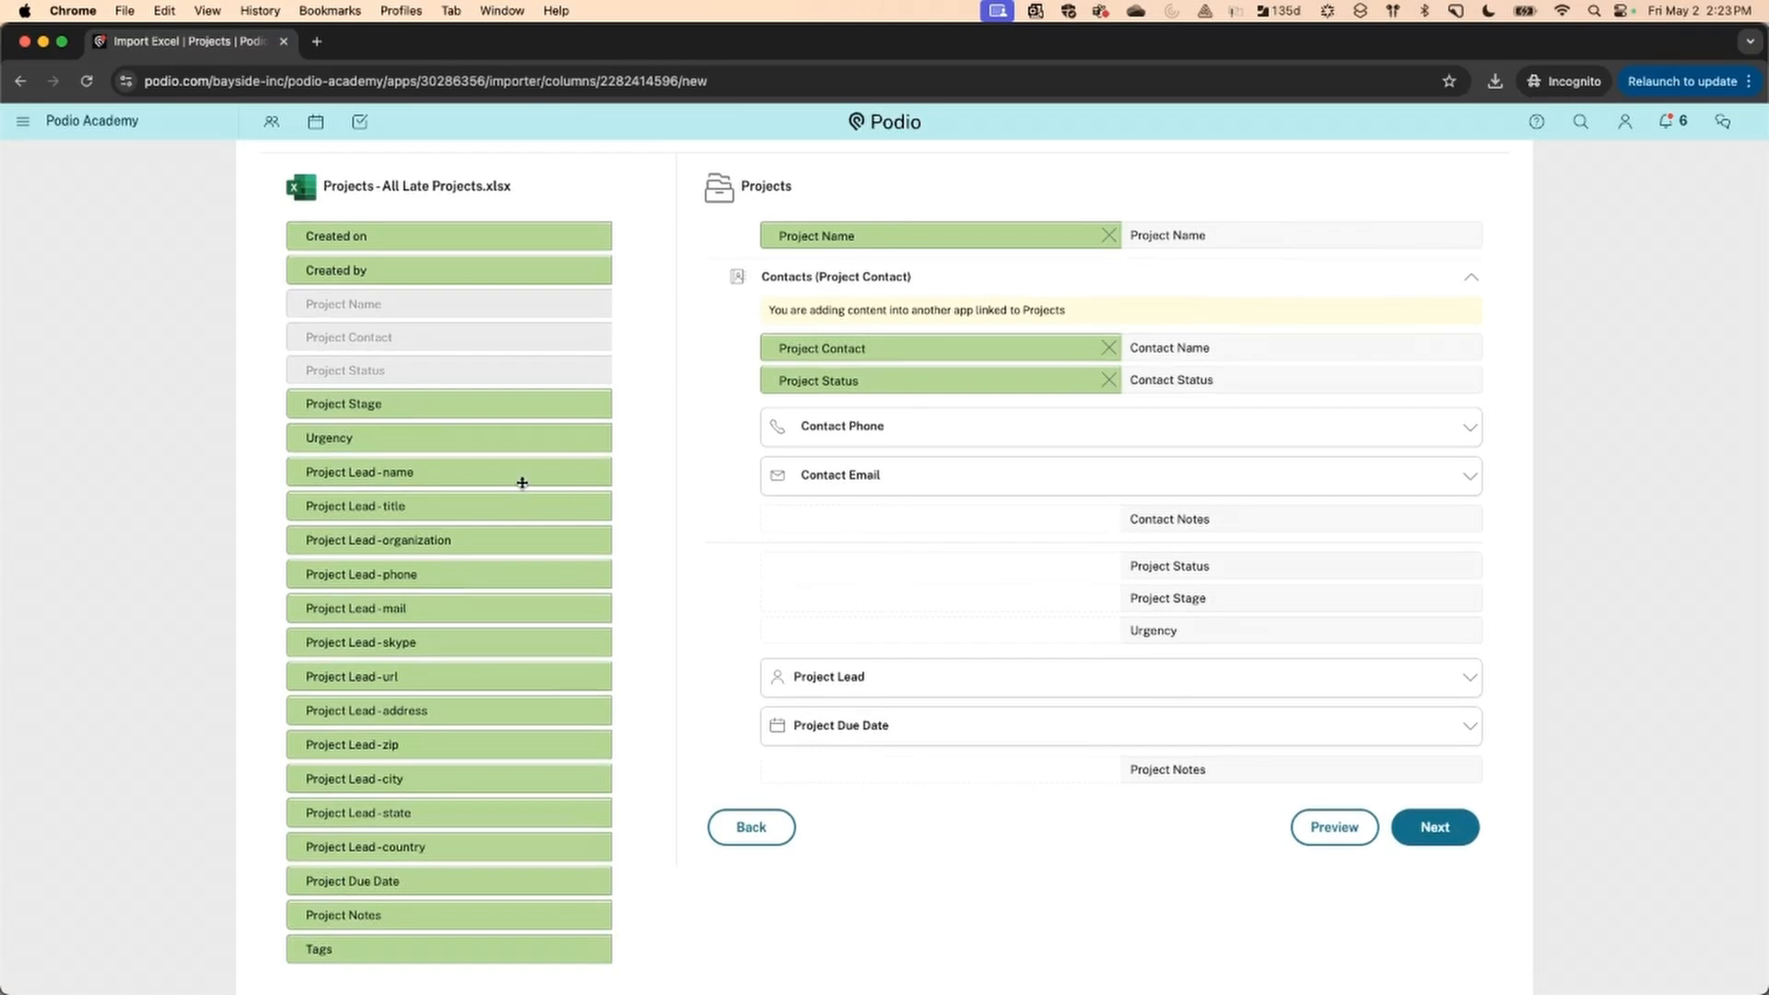
click(1109, 346)
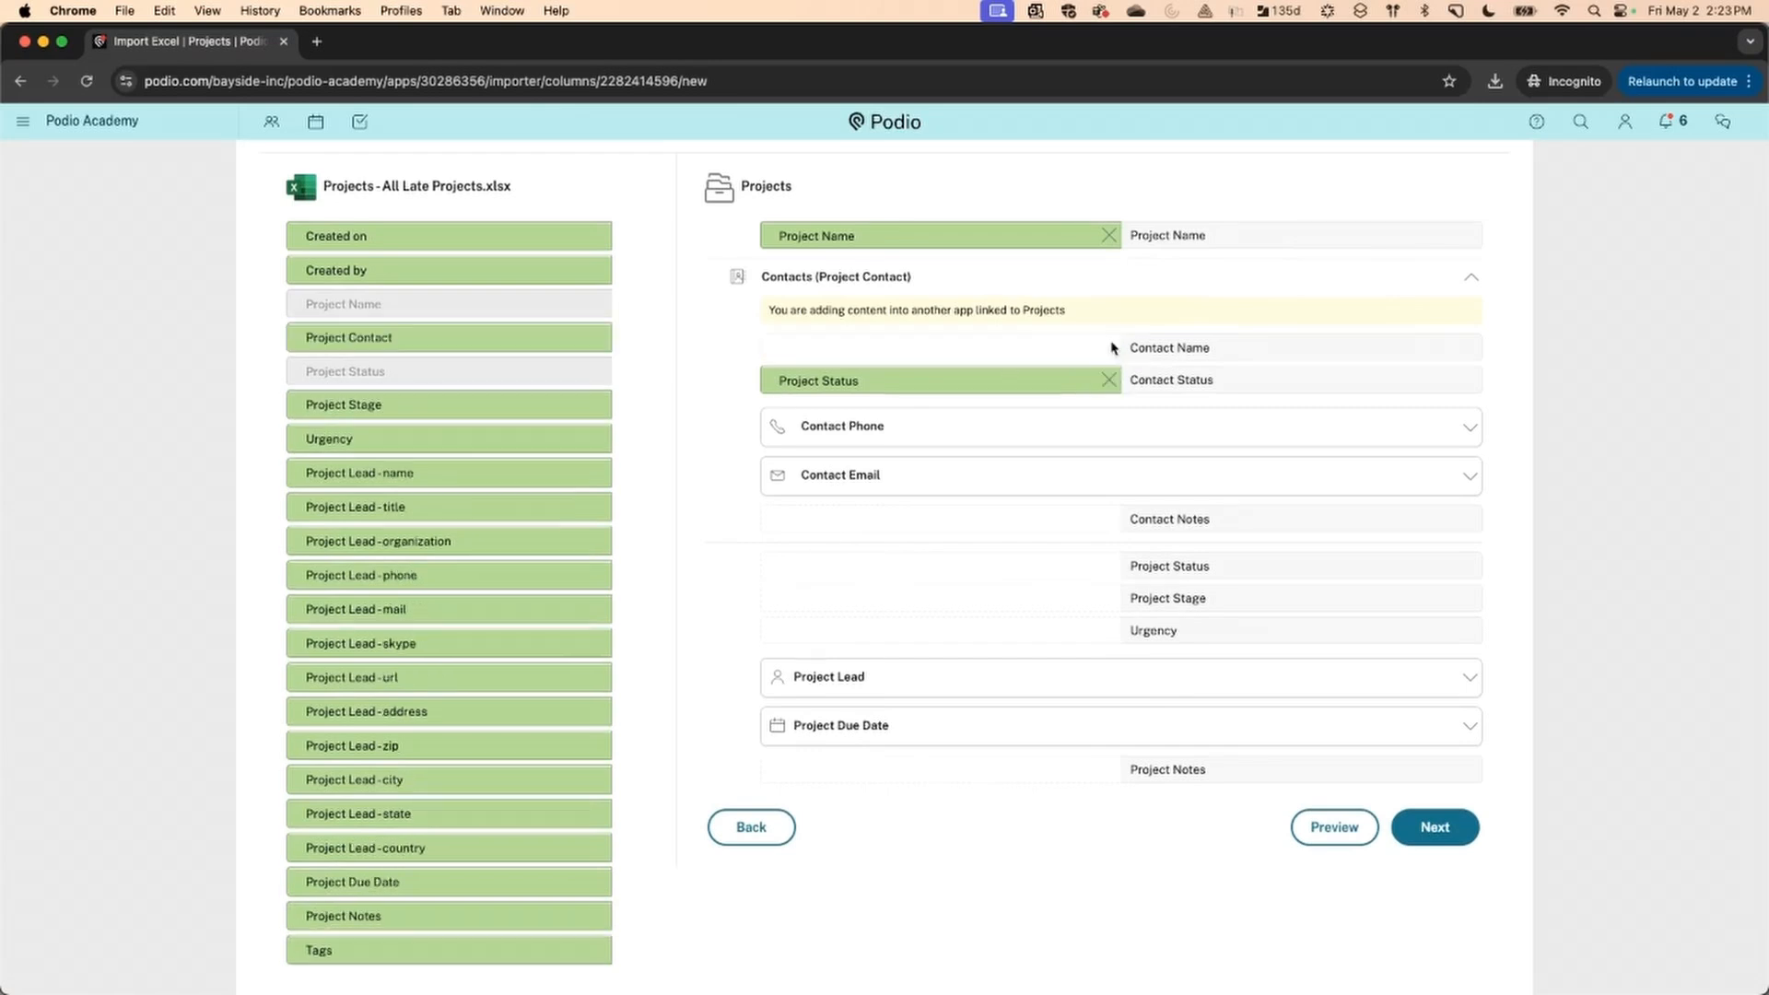
click(1108, 379)
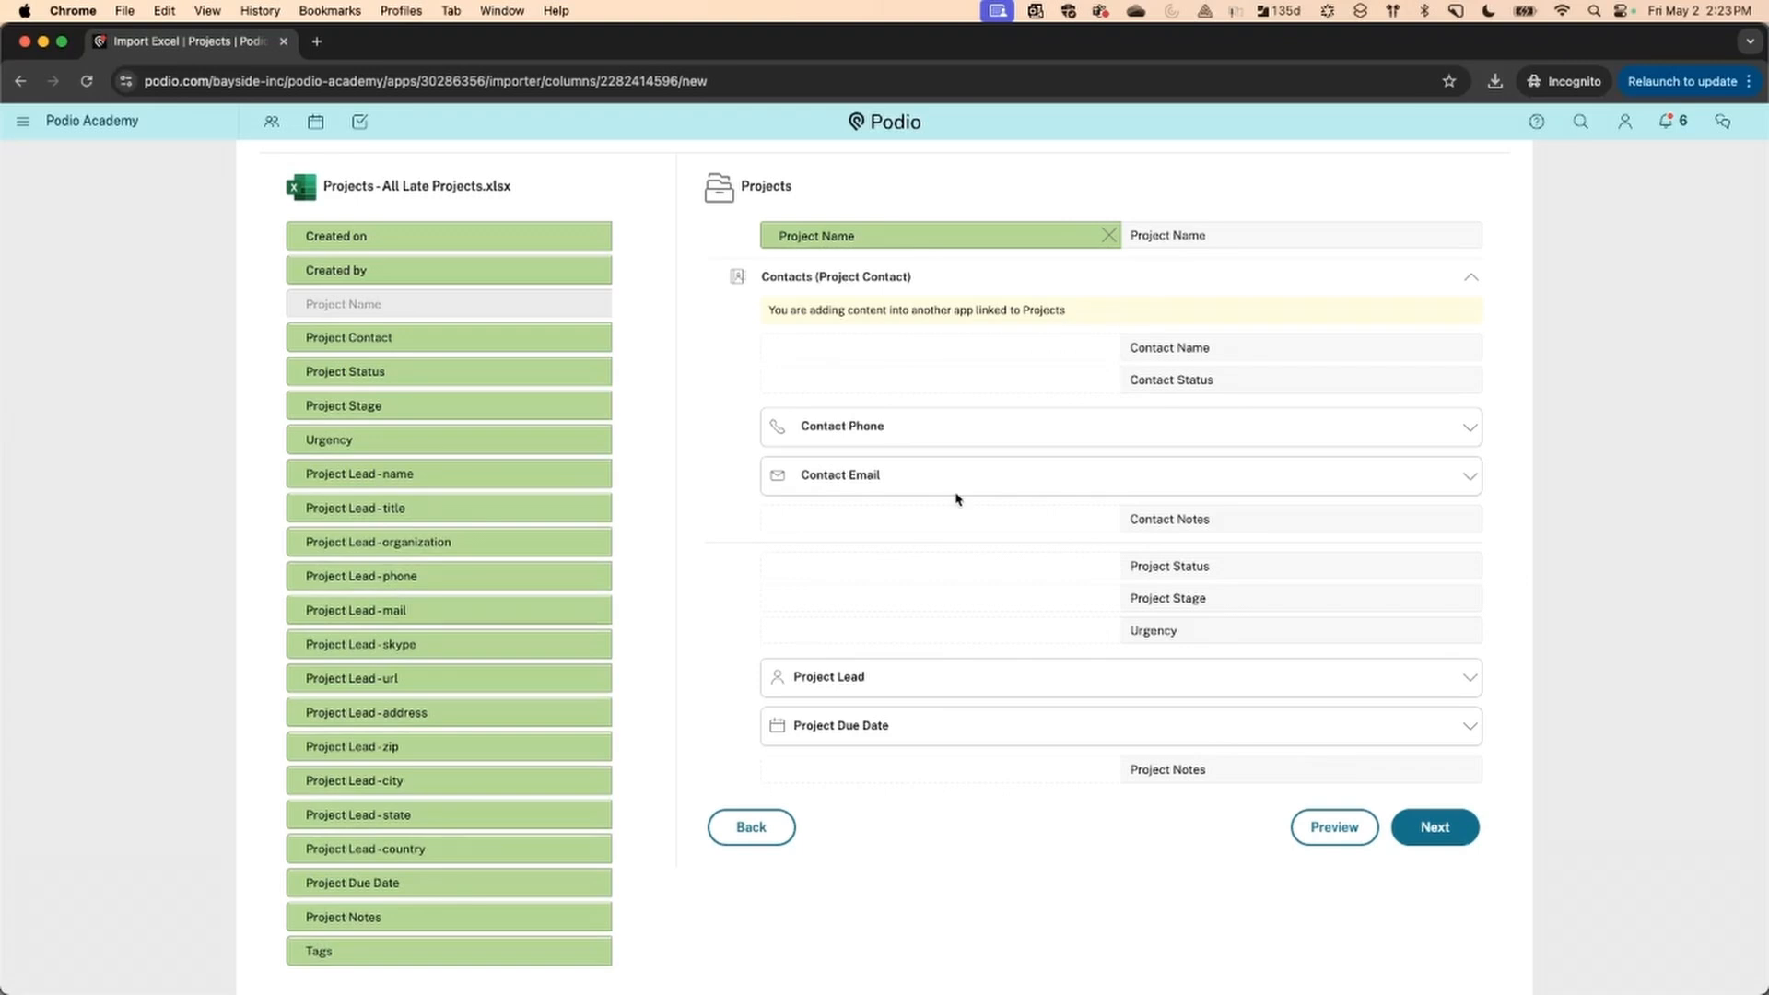
Map the Project Status, Project Stage and Urgency columns to their same-named fields, and Project Contact to Contact Name
drag(466, 371, 890, 565)
drag(431, 409, 915, 599)
drag(497, 432, 955, 622)
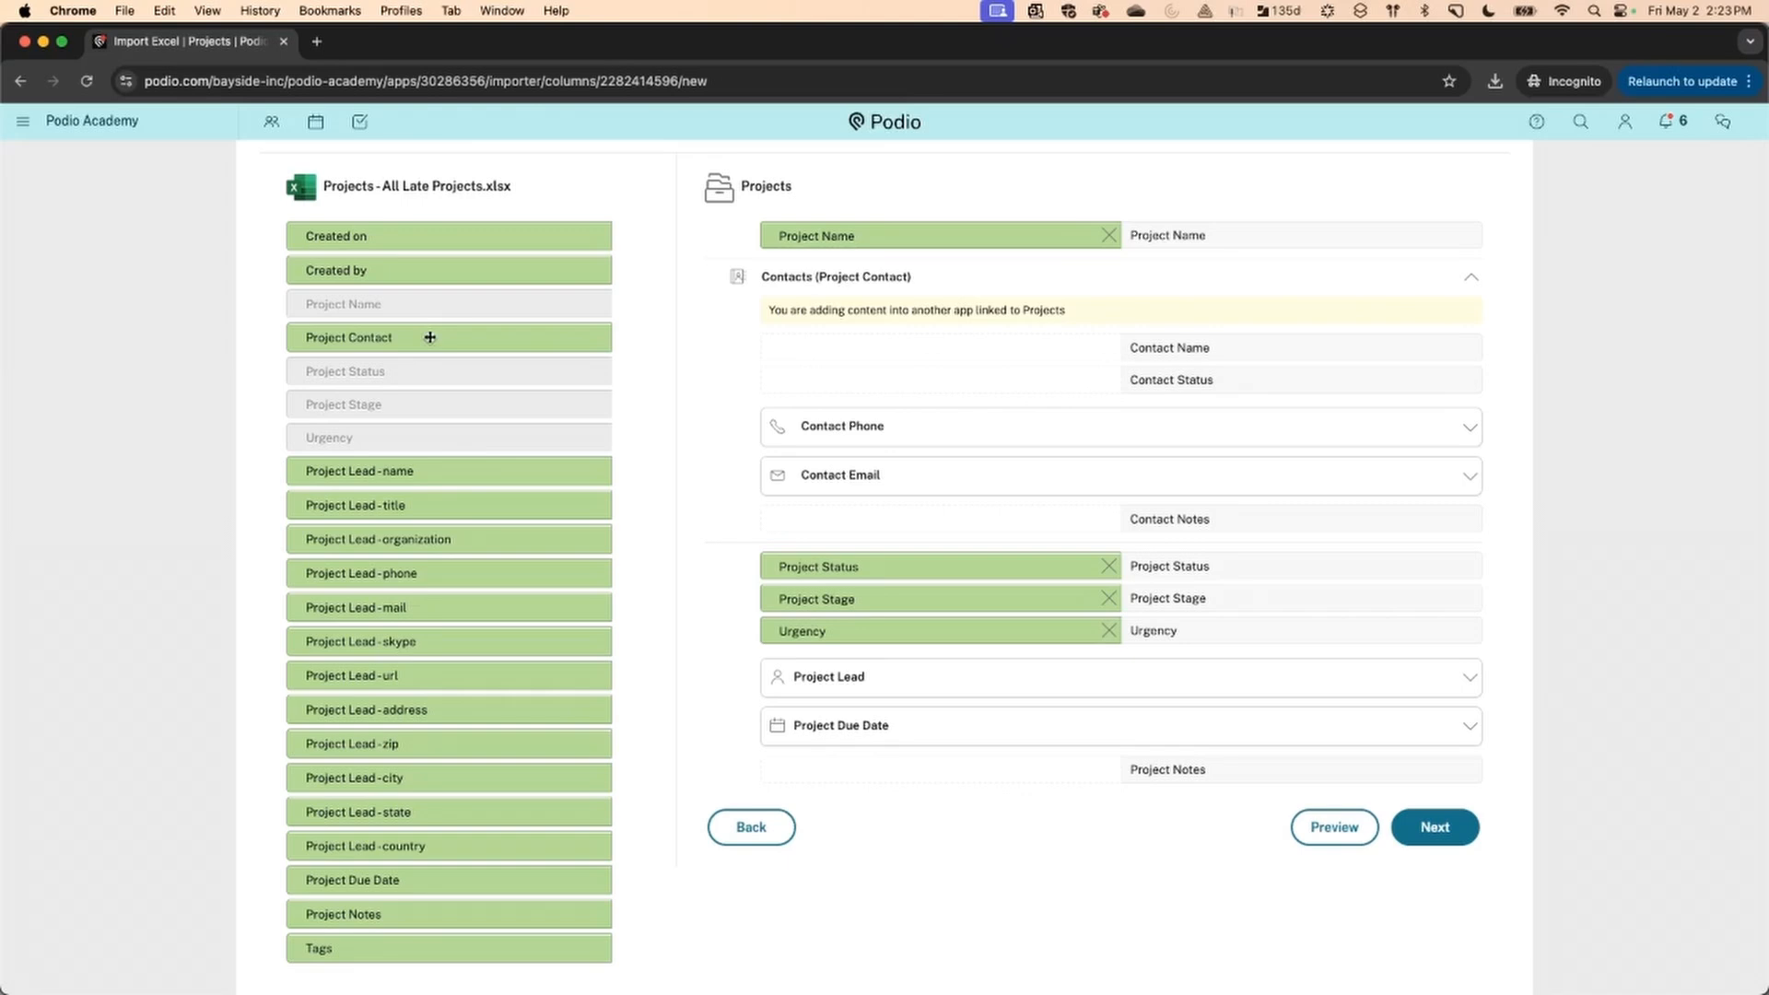
drag(429, 337, 770, 349)
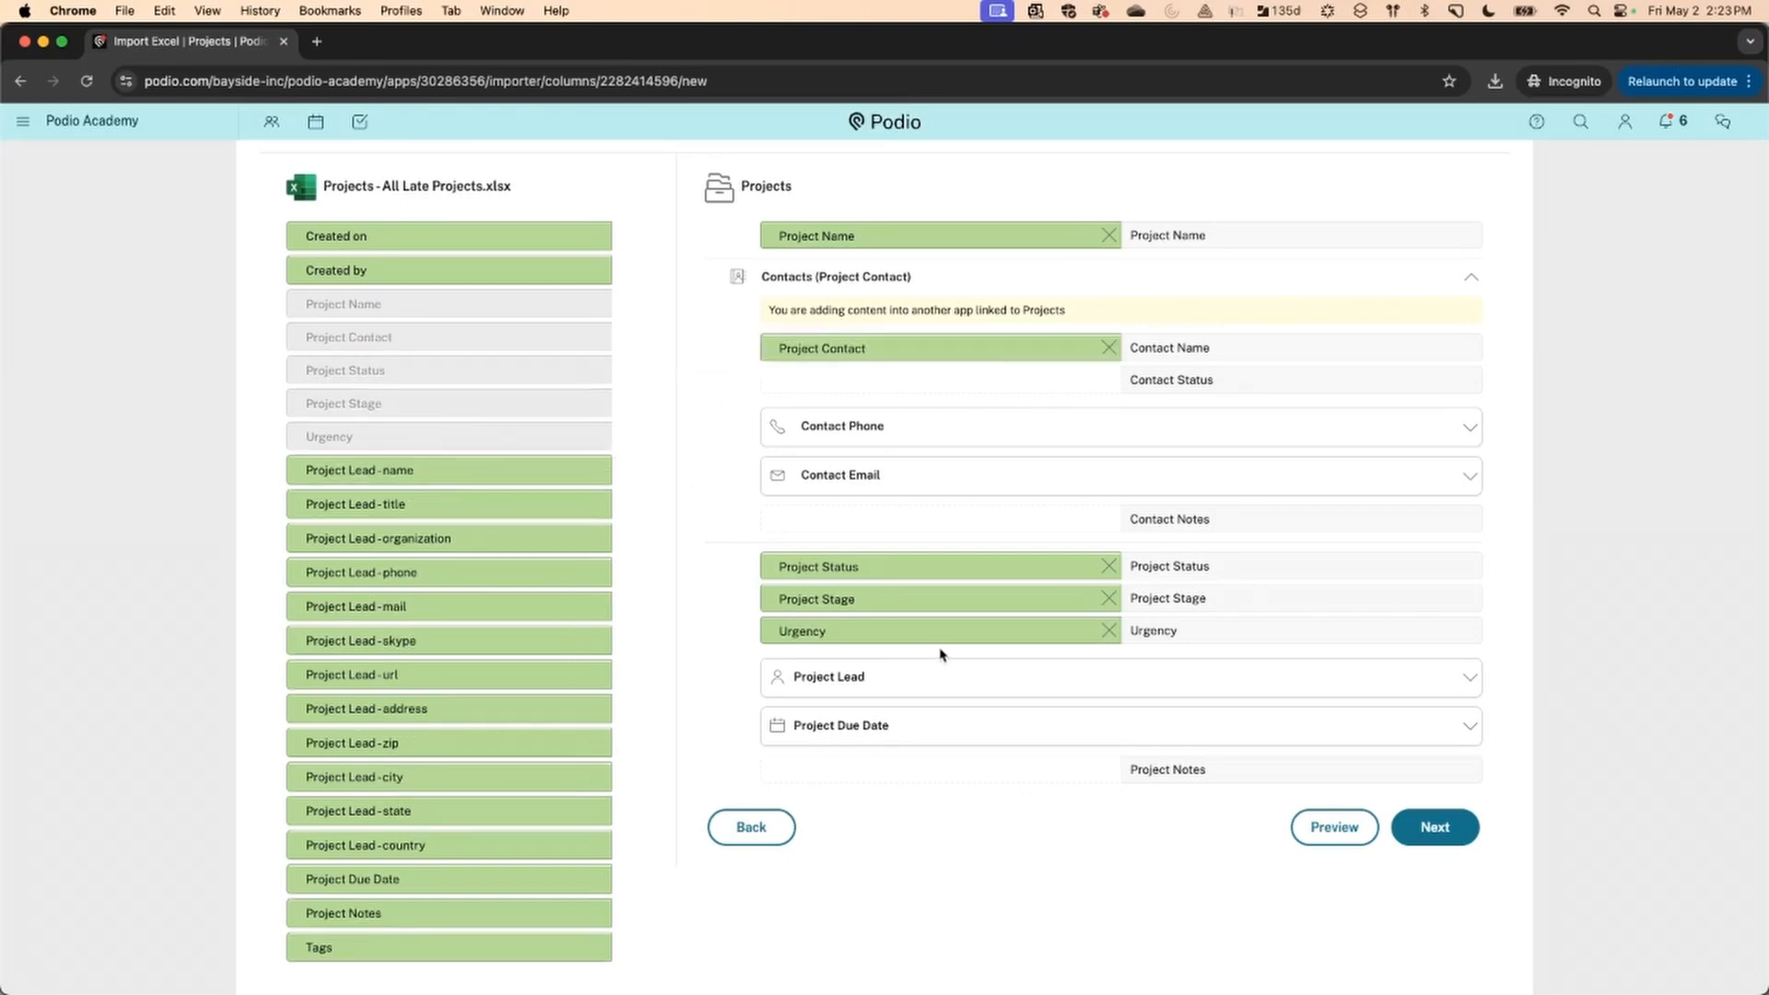
Map the Project Lead - name column to the Name entry of the Project Lead field
click(938, 679)
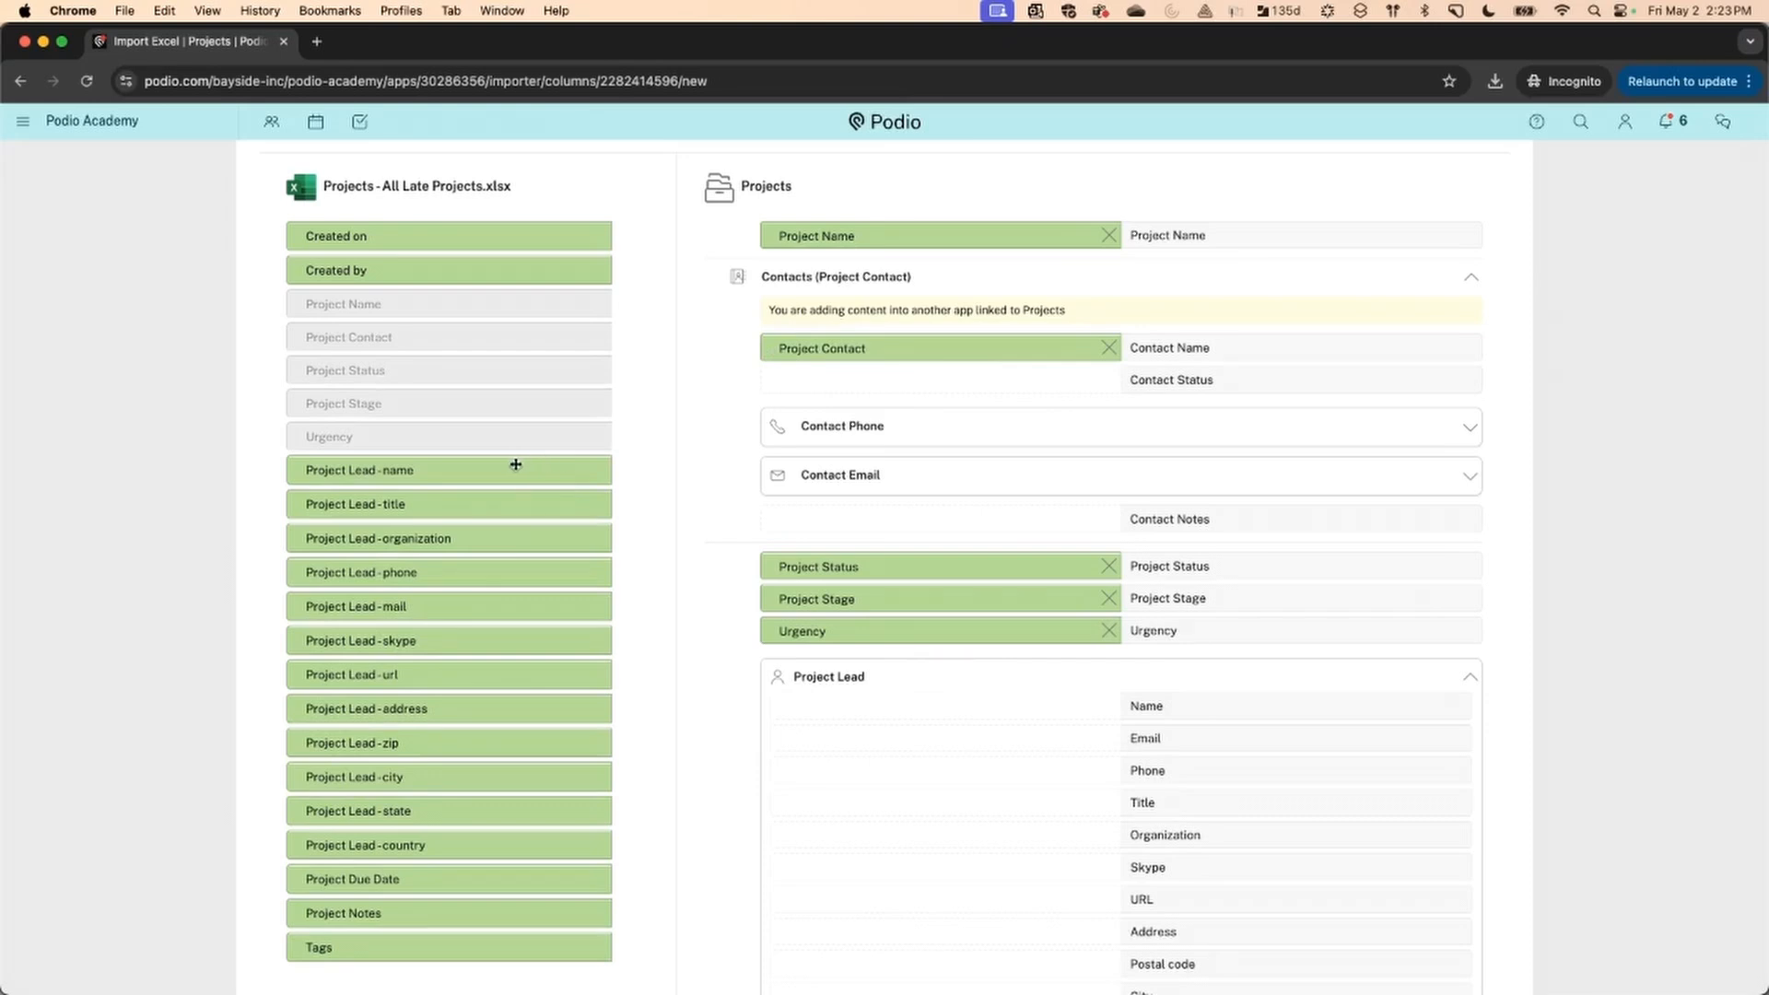
drag(516, 464, 932, 702)
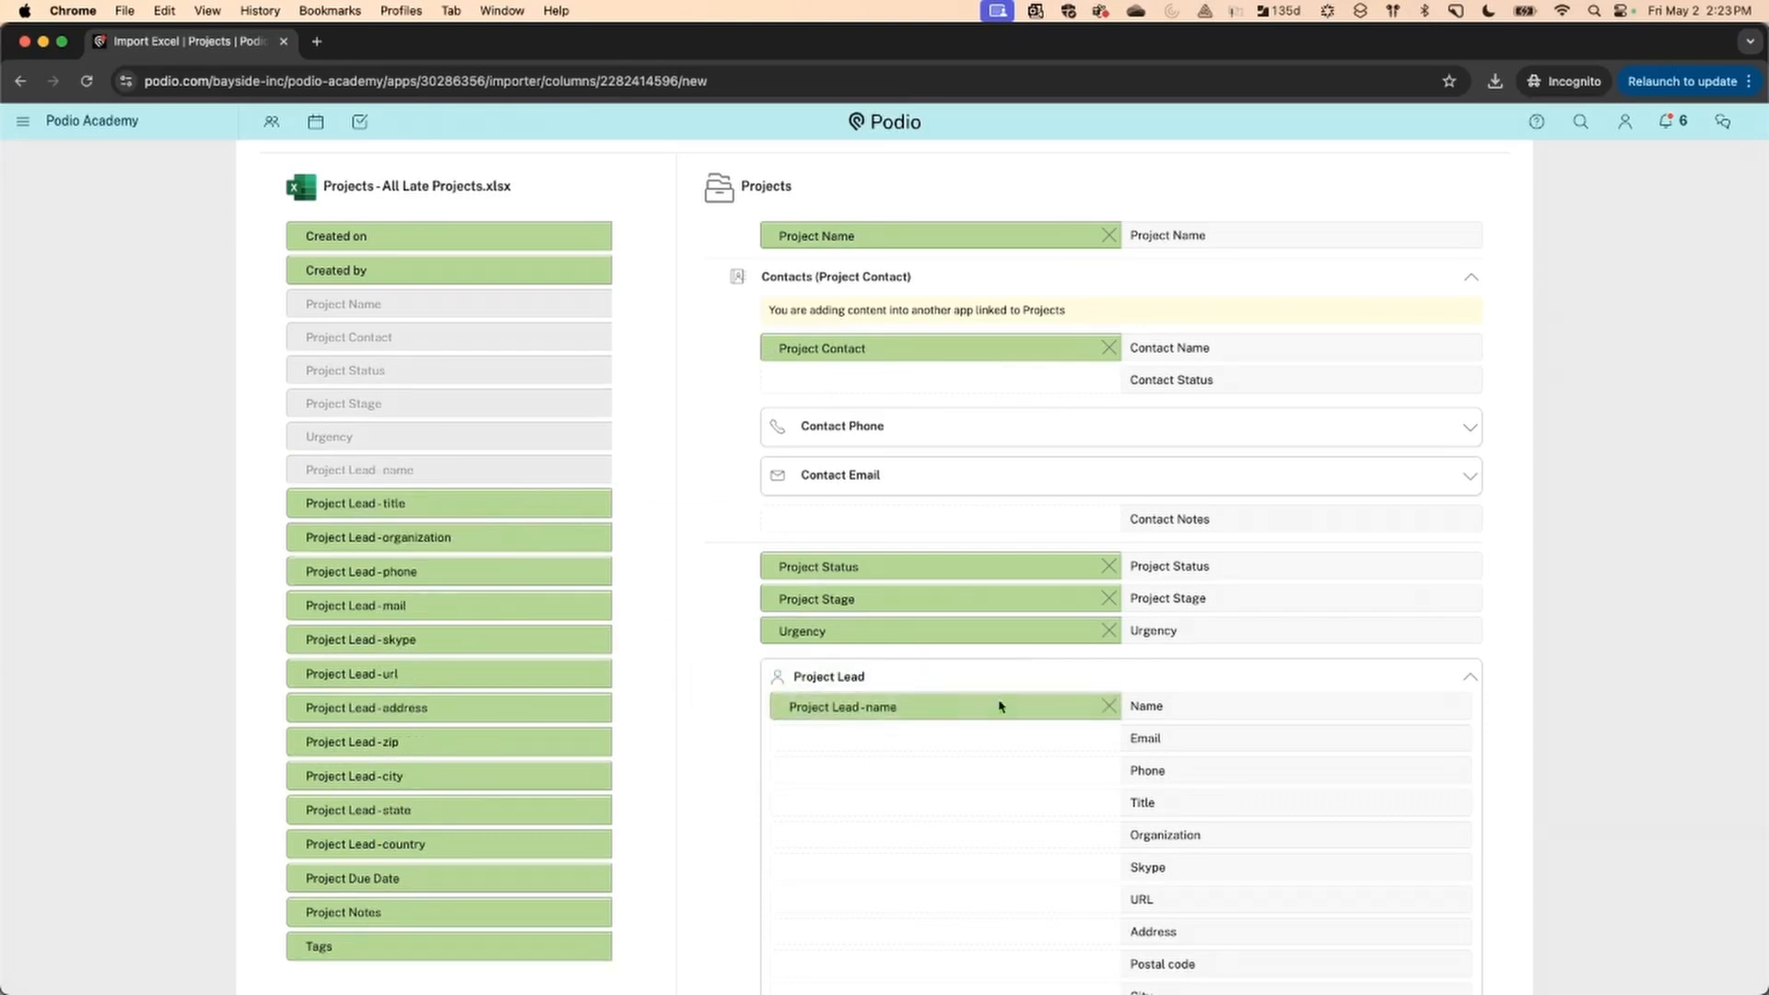
click(1468, 678)
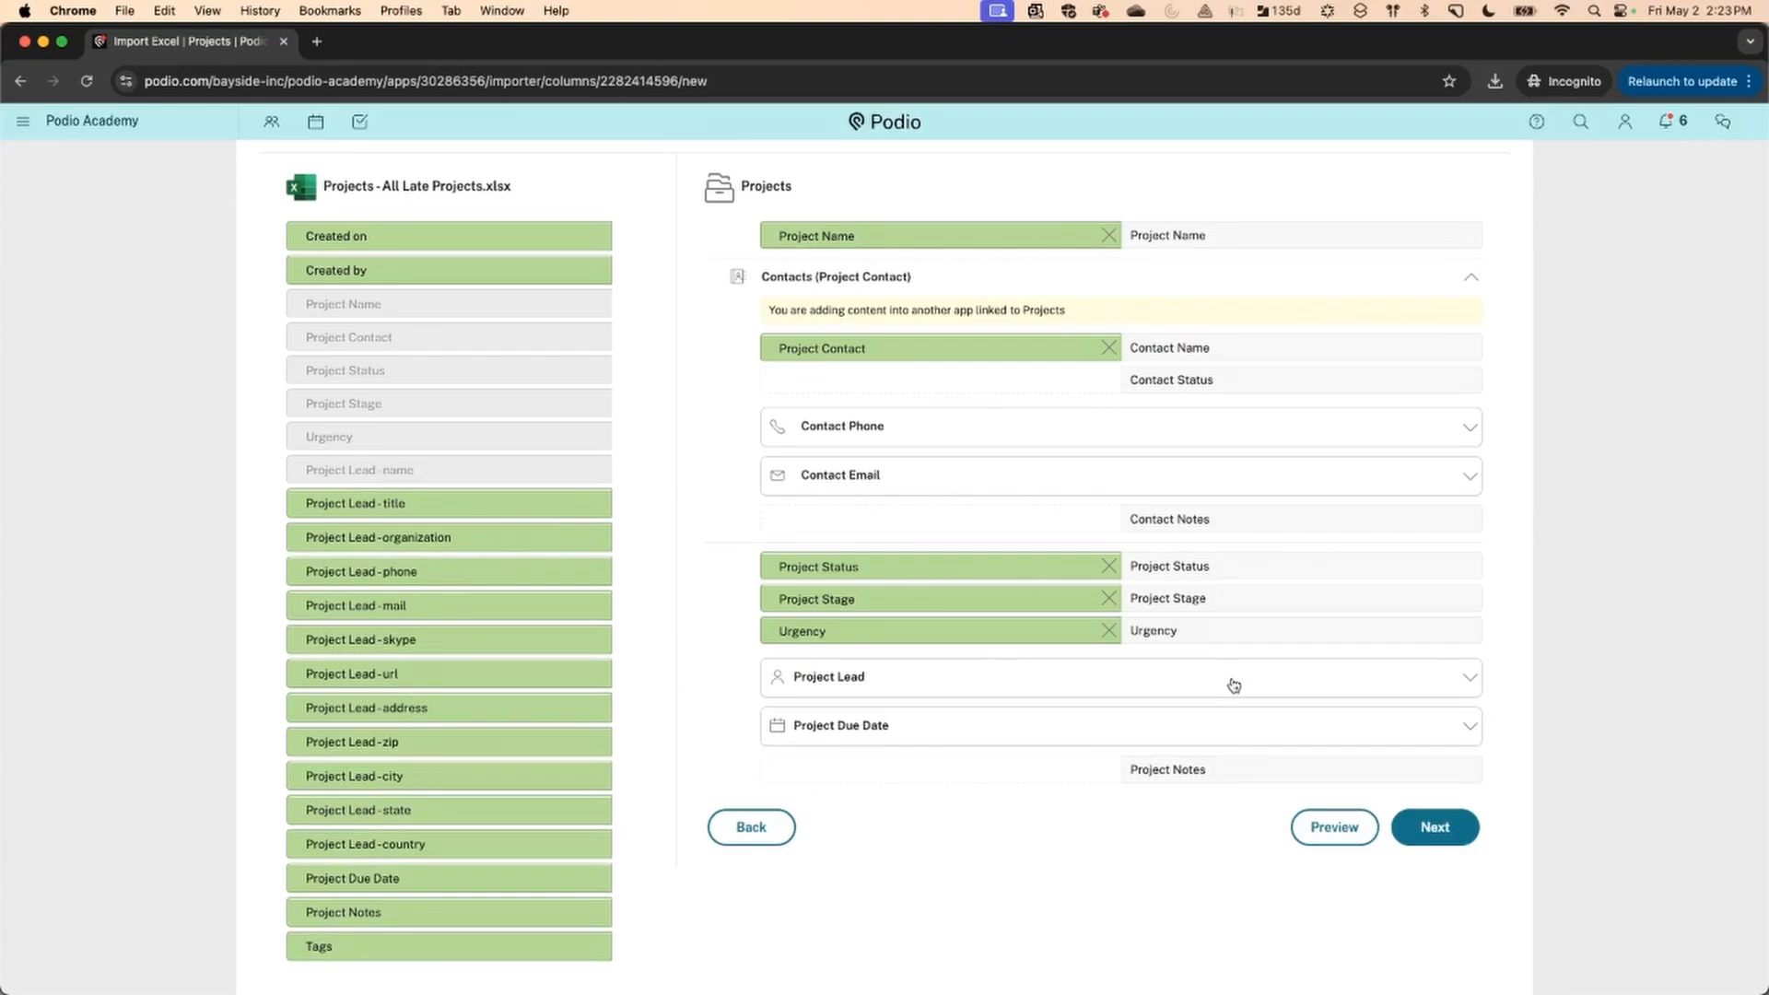
Map the Project Due Date column to that field's Start date, and the Project Notes column to the Project Notes field
click(1014, 727)
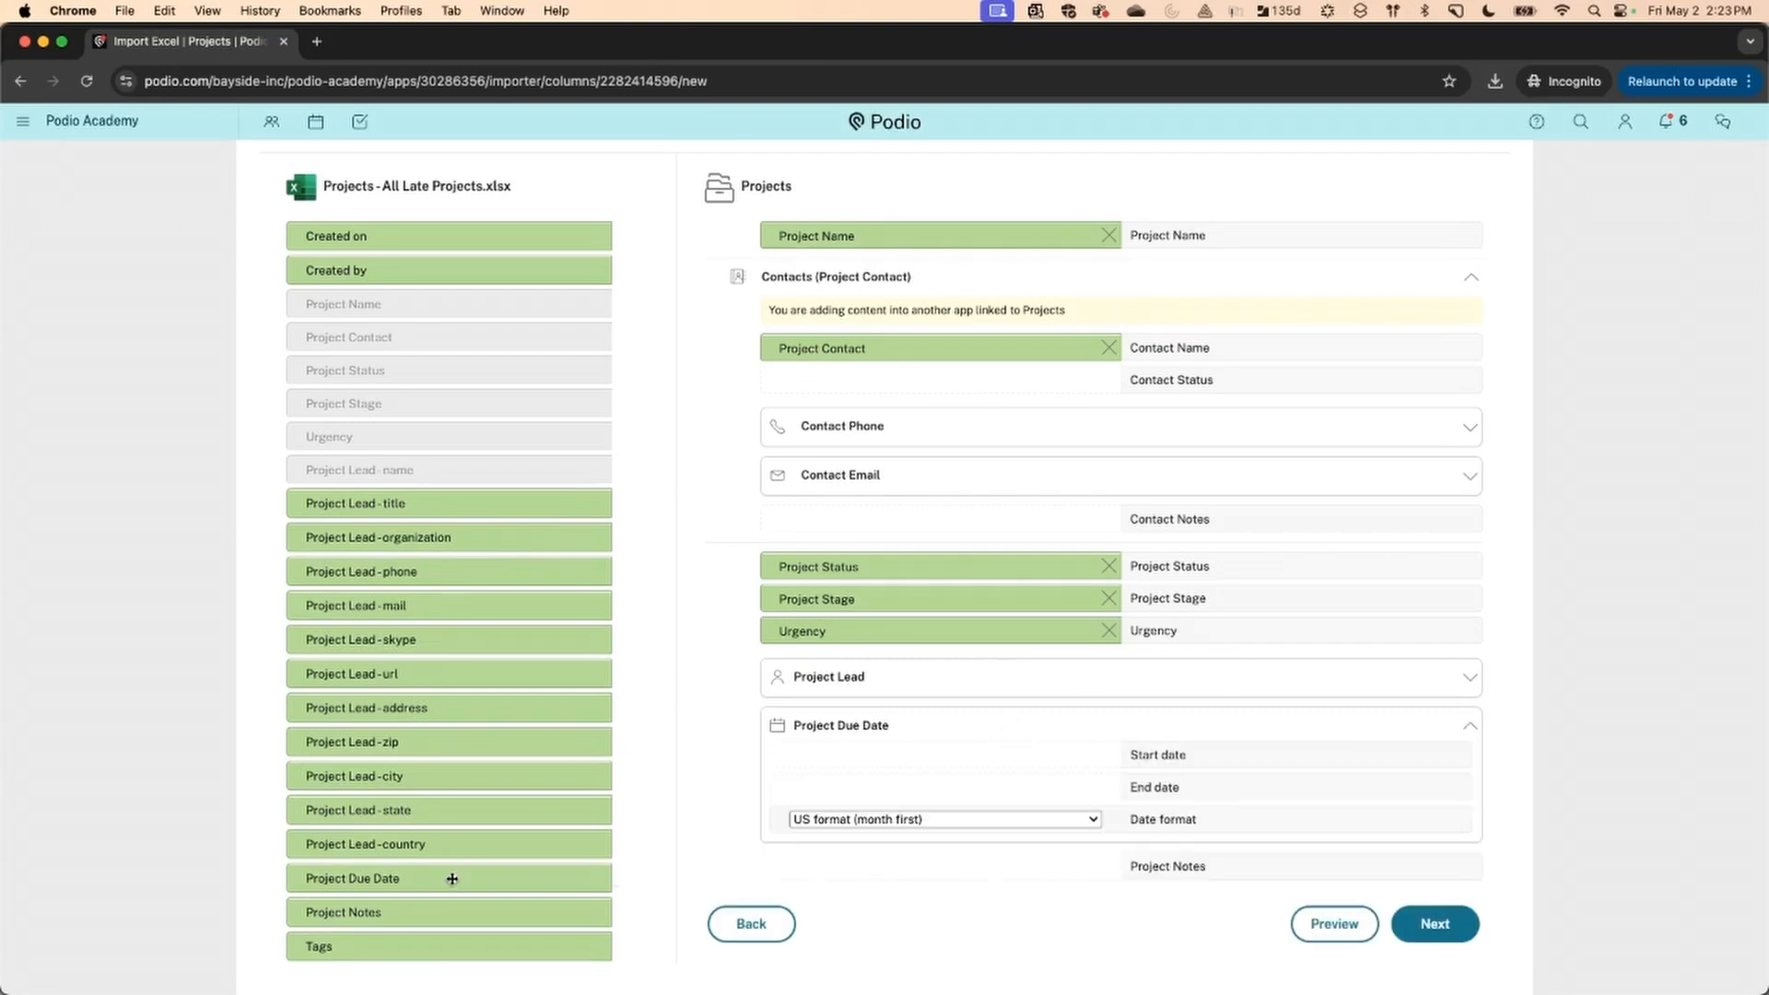
drag(452, 879, 895, 759)
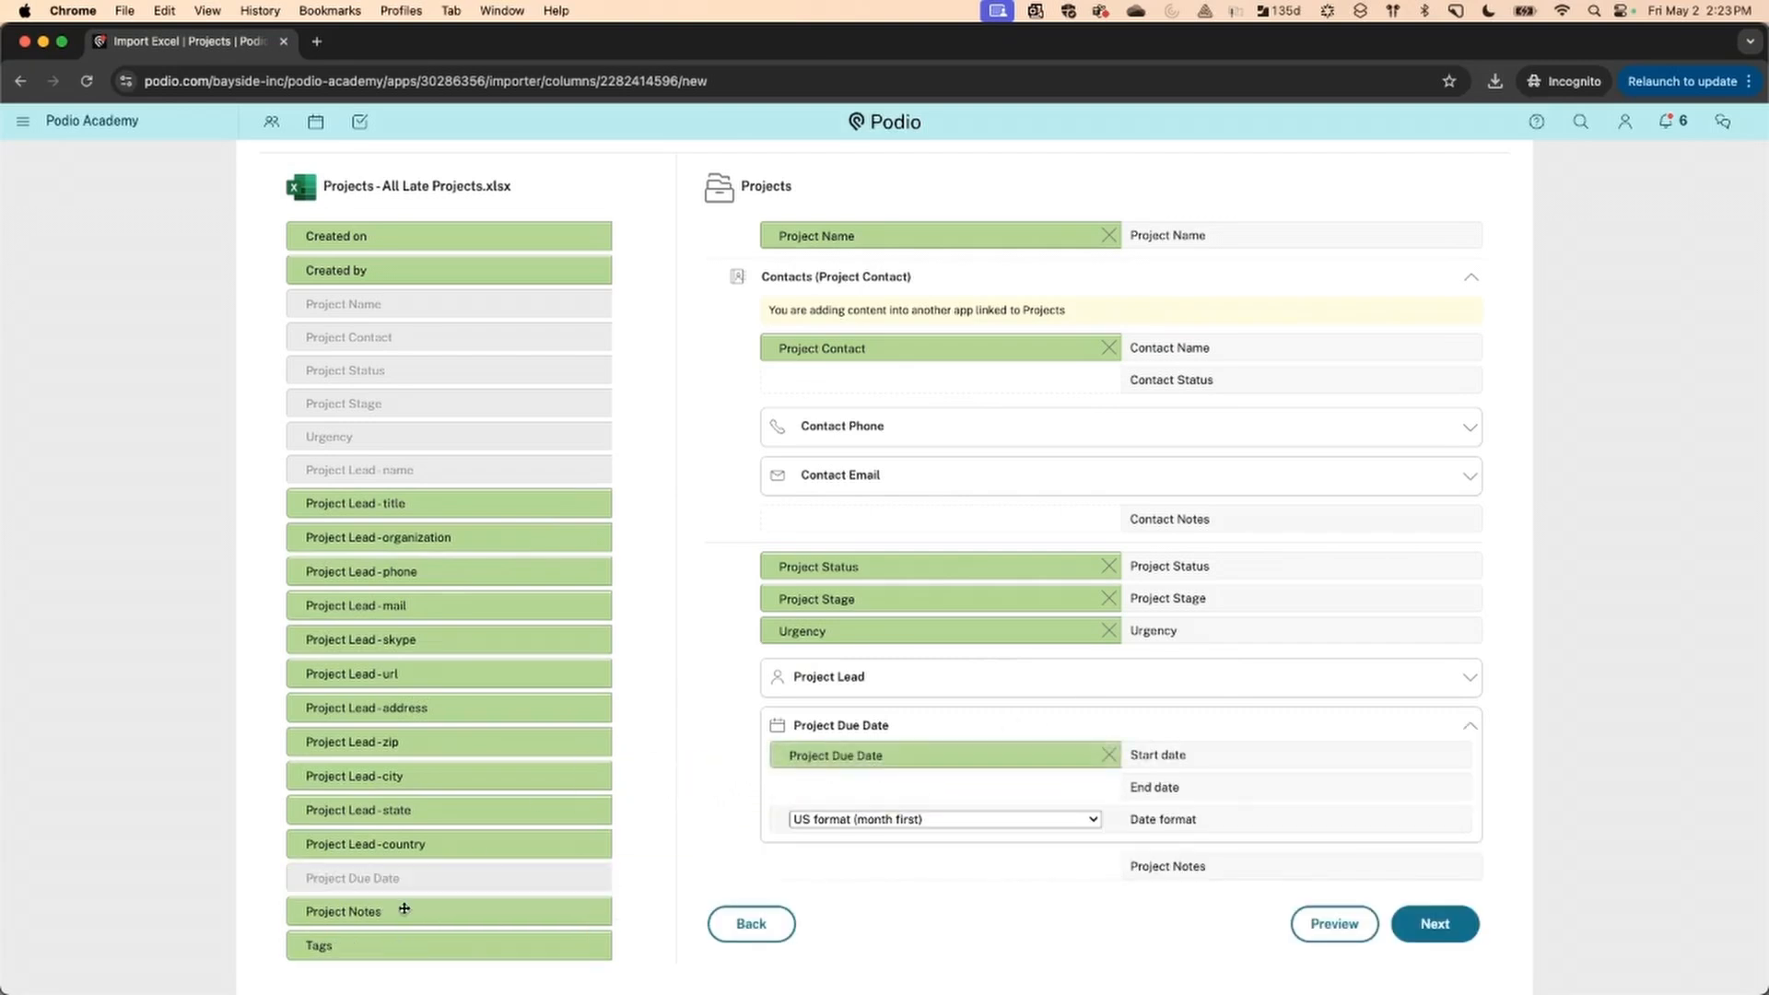
drag(405, 909, 852, 866)
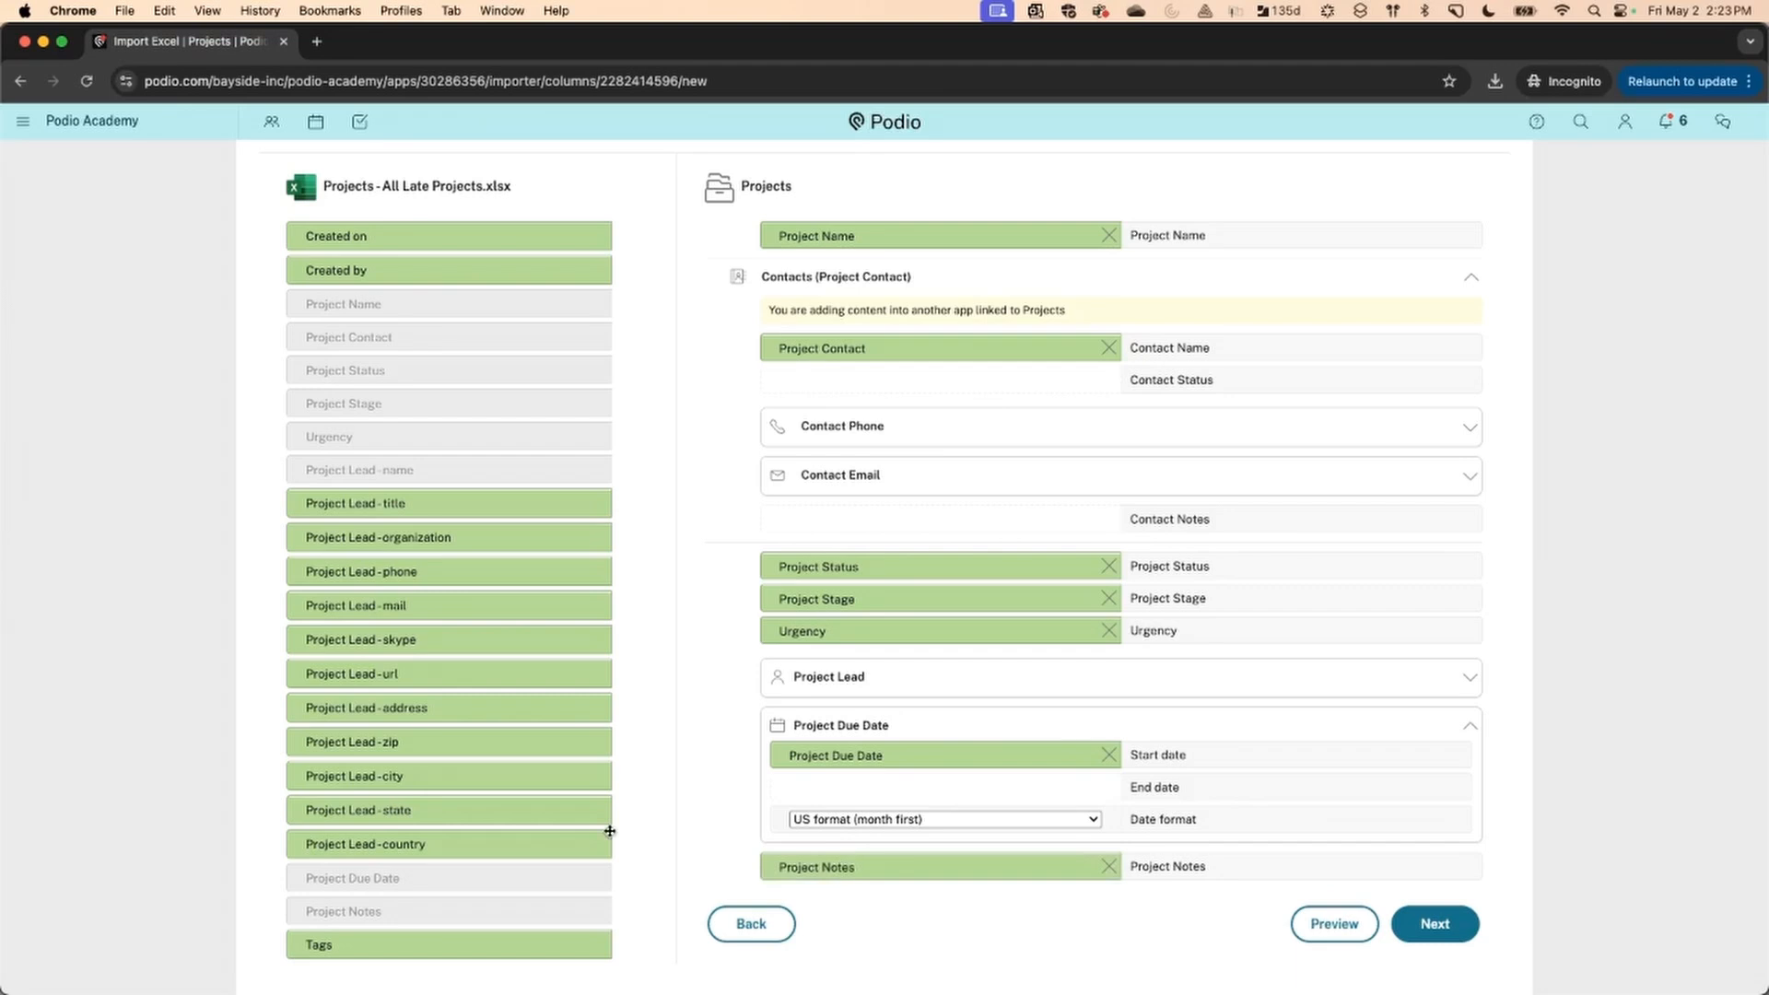
scroll(643, 810, down, 1)
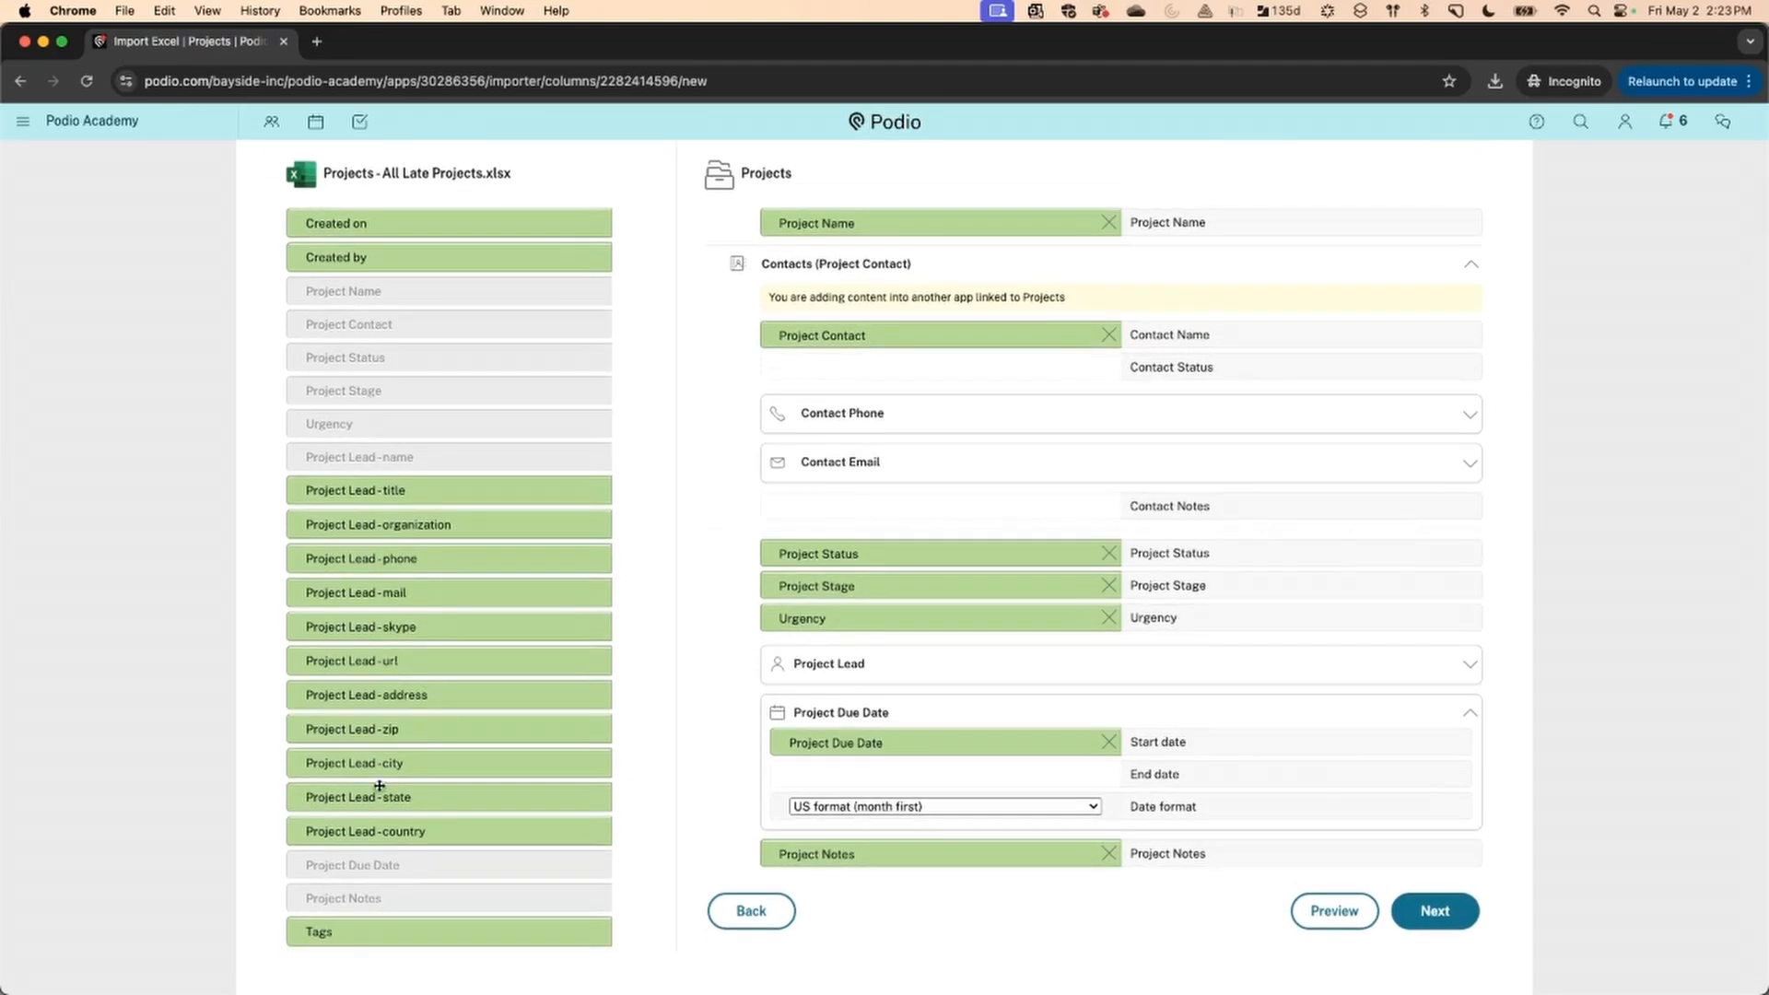
Turn off duplicate matching for Contact Name, the Project Lead's Name and Project Name in duplication handling, and import the 10 rows
click(1412, 928)
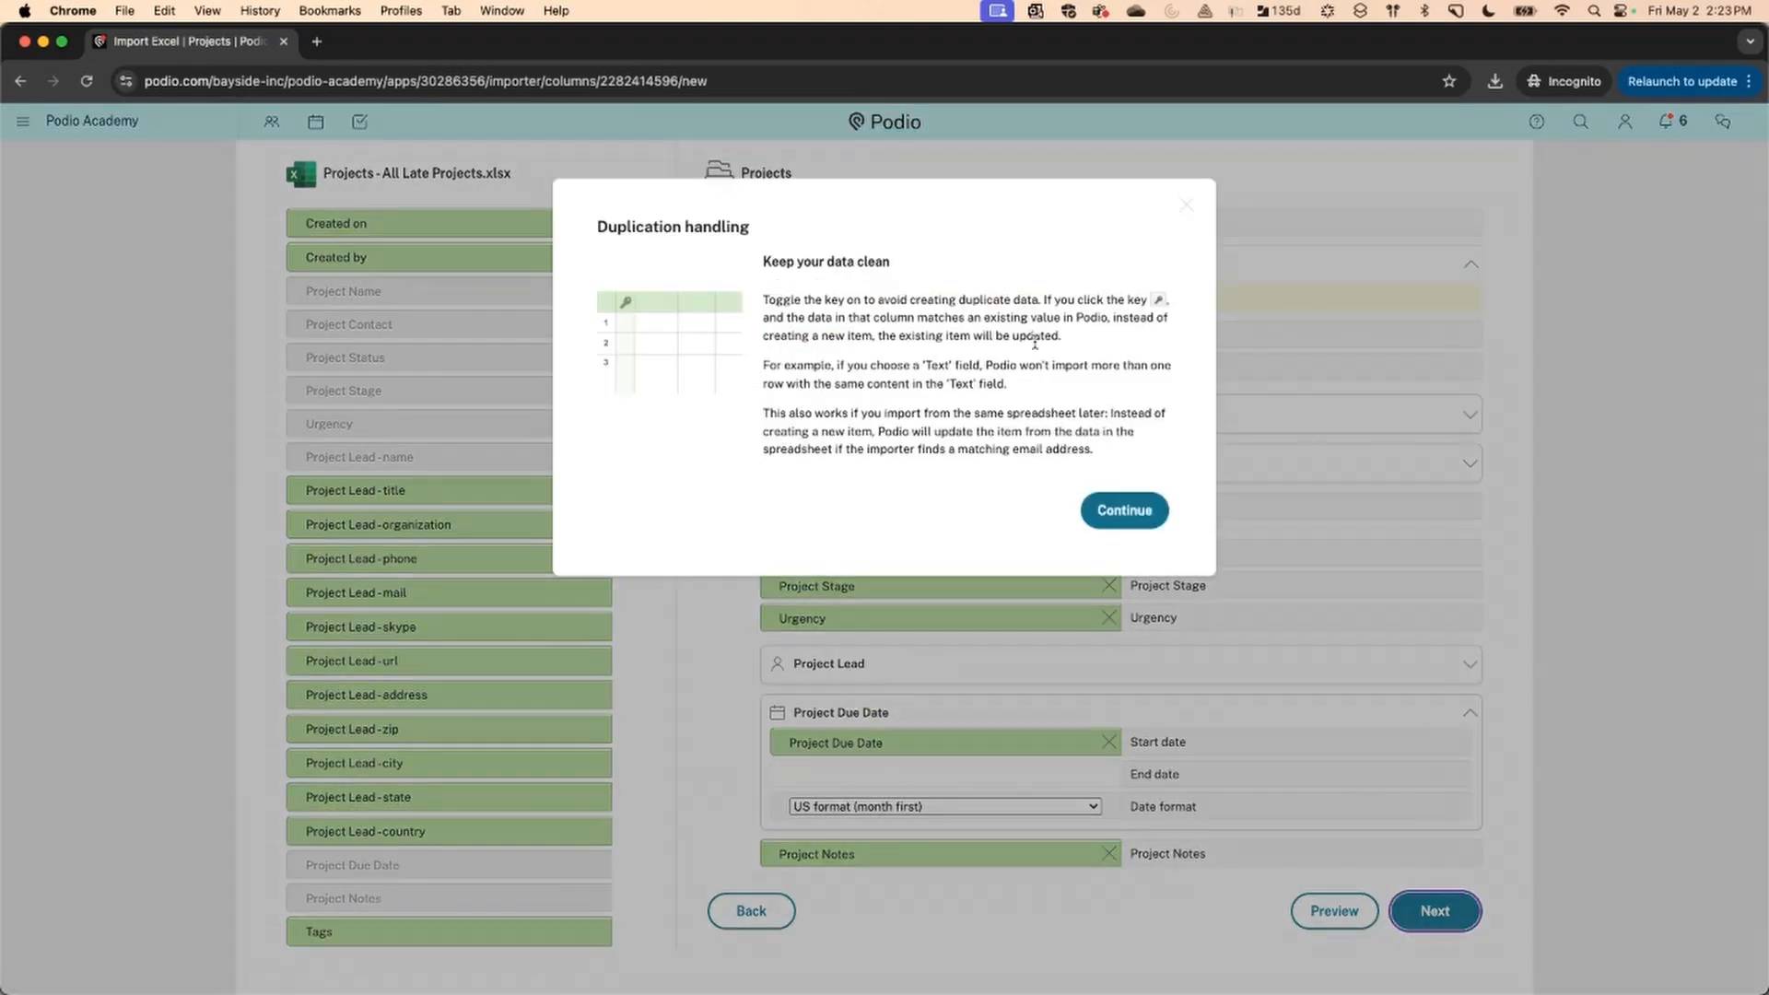
click(1113, 523)
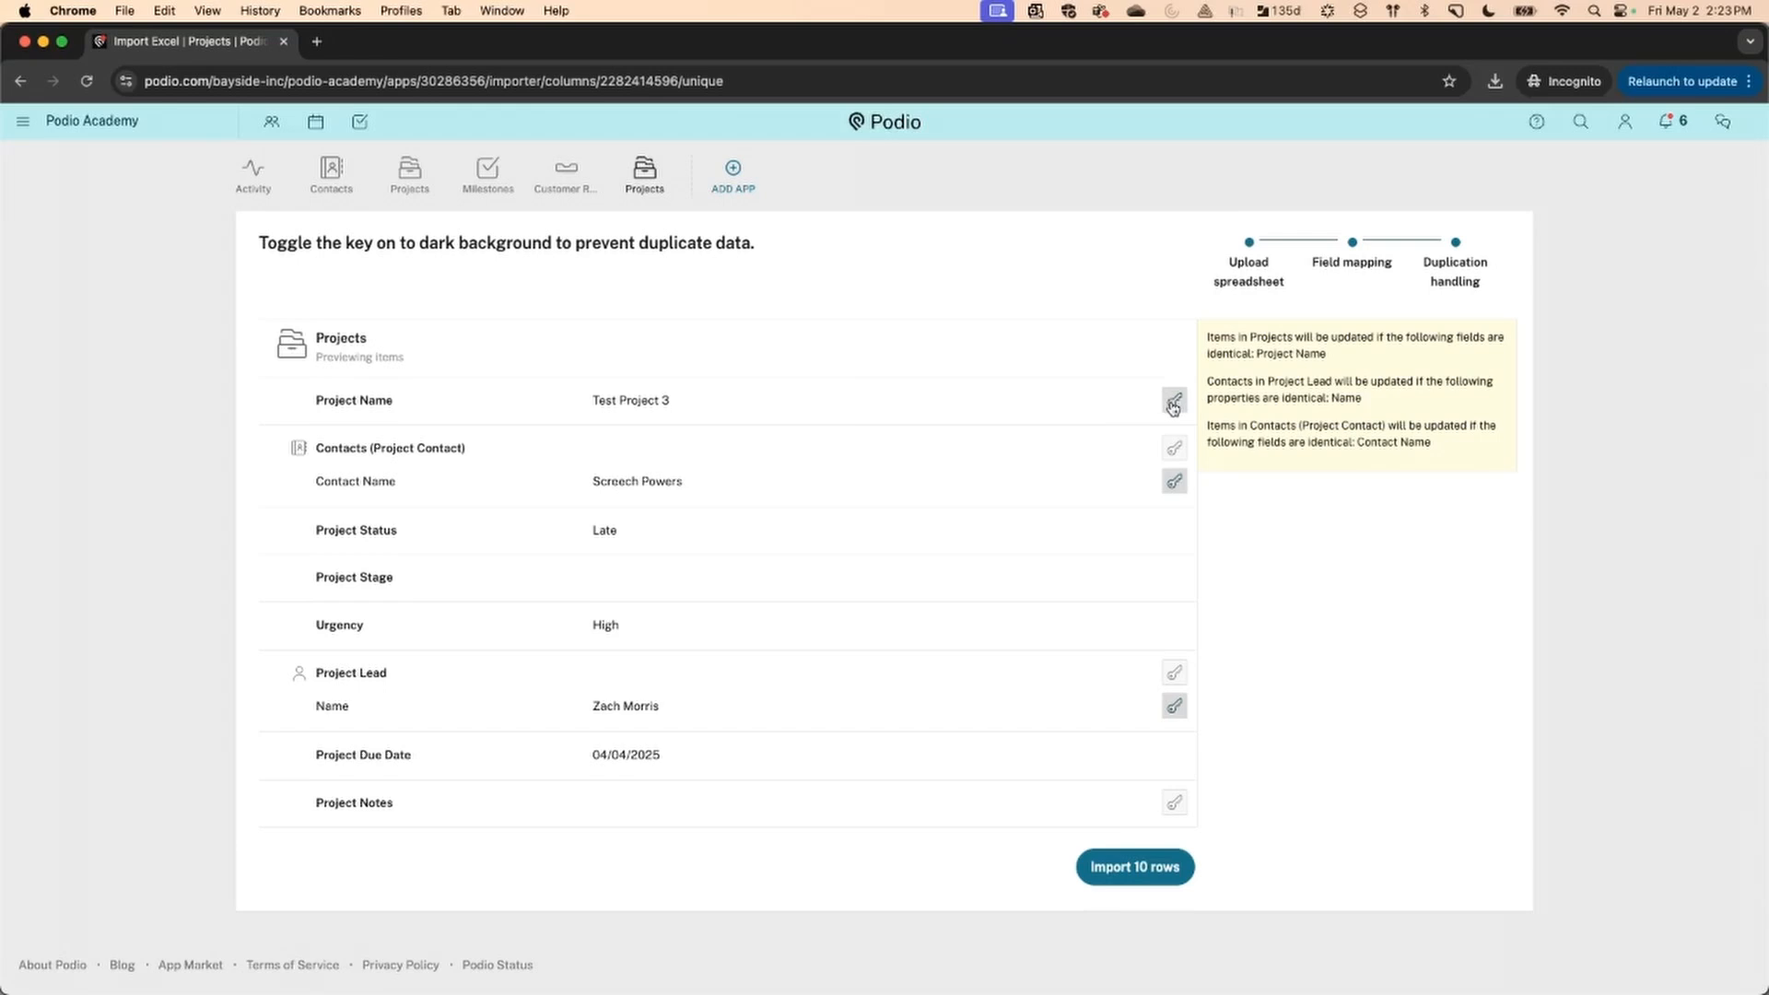
click(1173, 481)
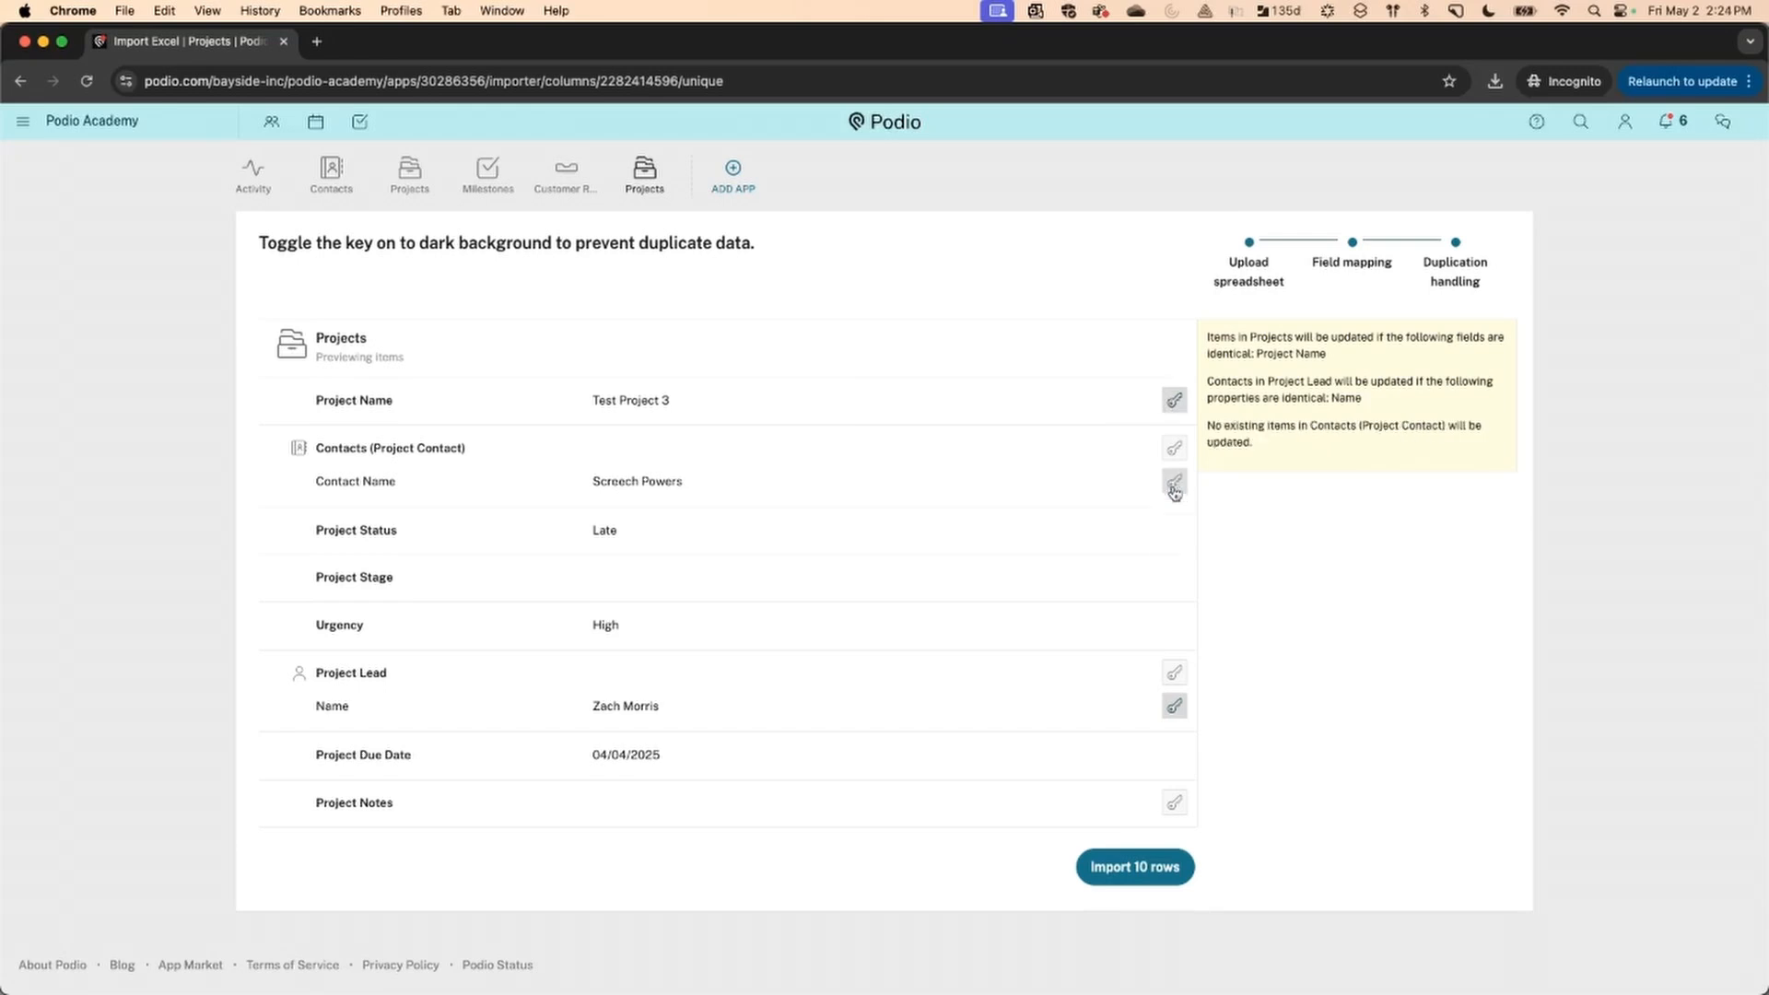
click(1174, 705)
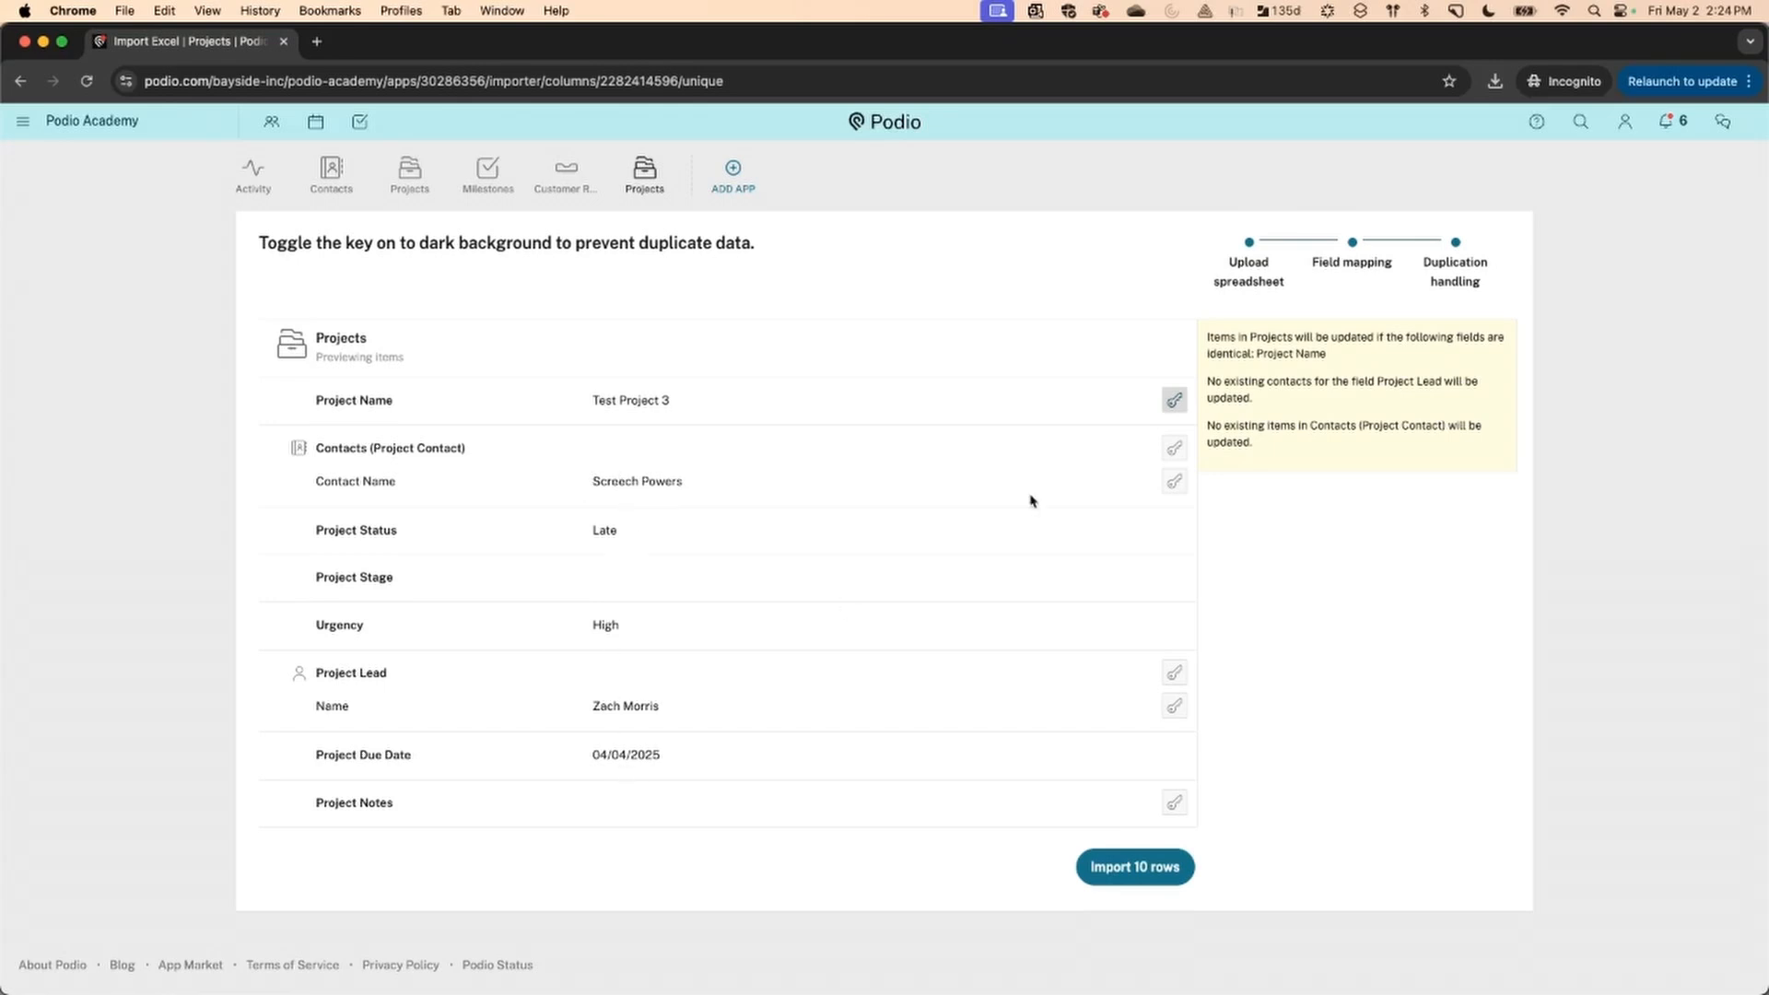
click(1174, 405)
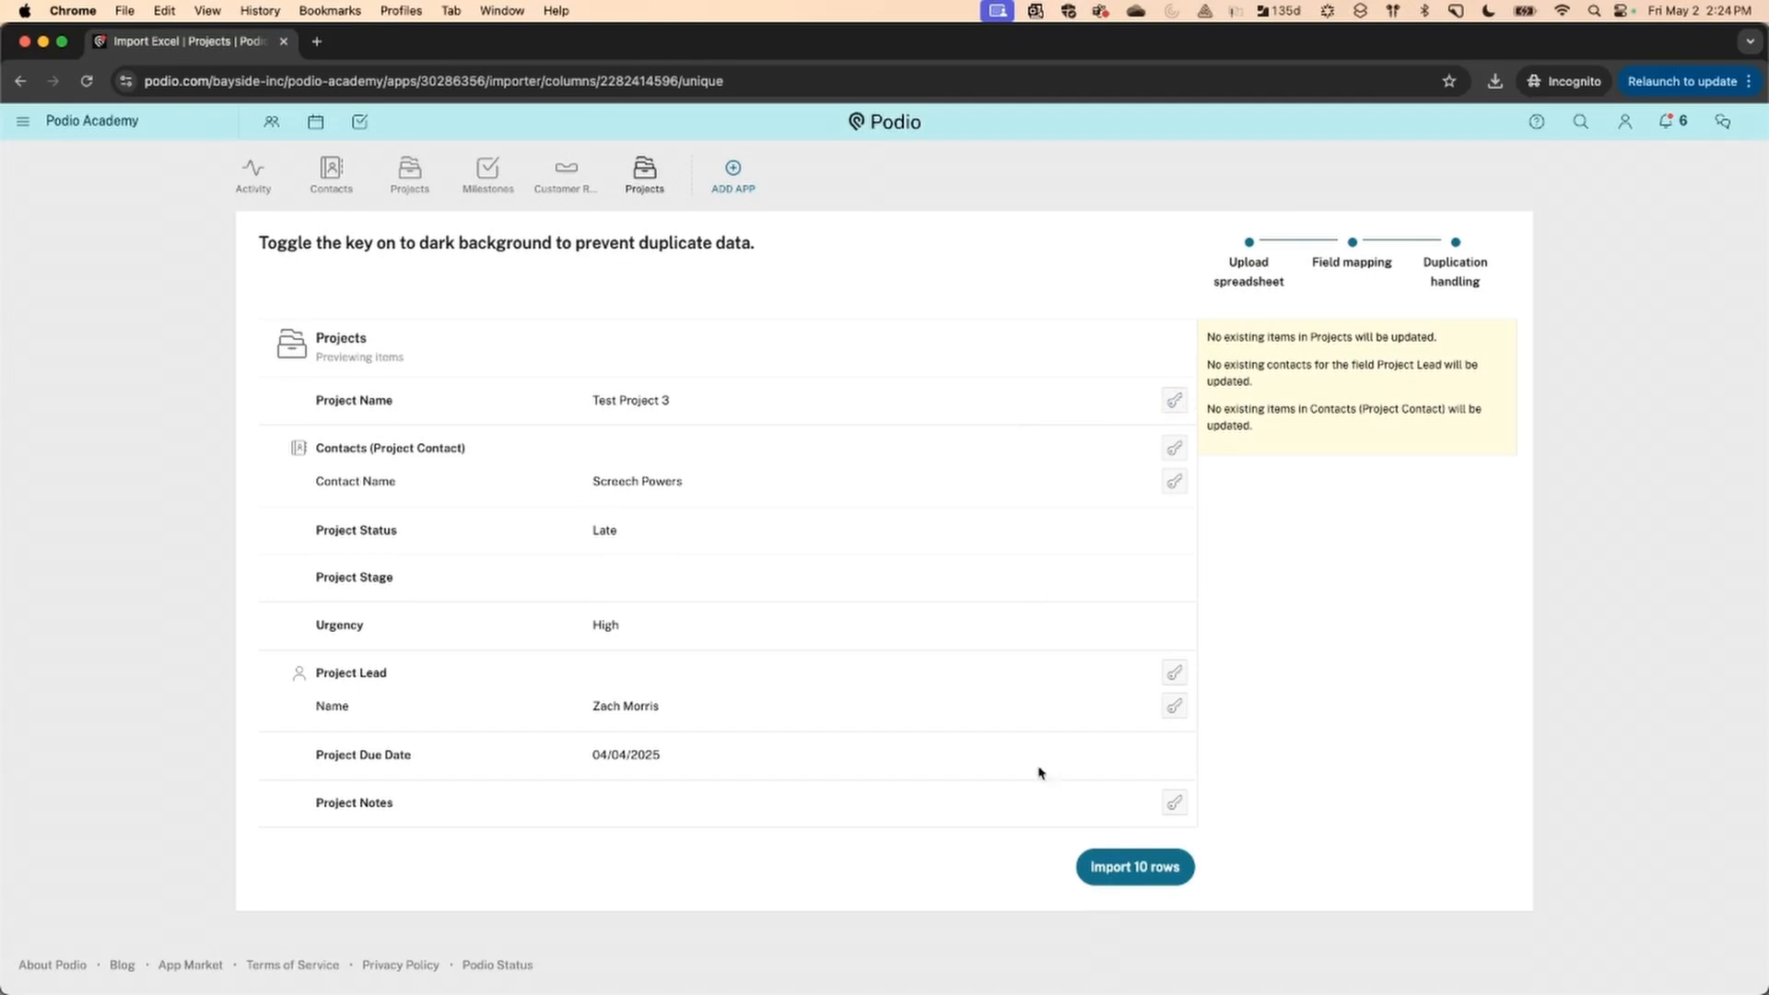
click(1110, 861)
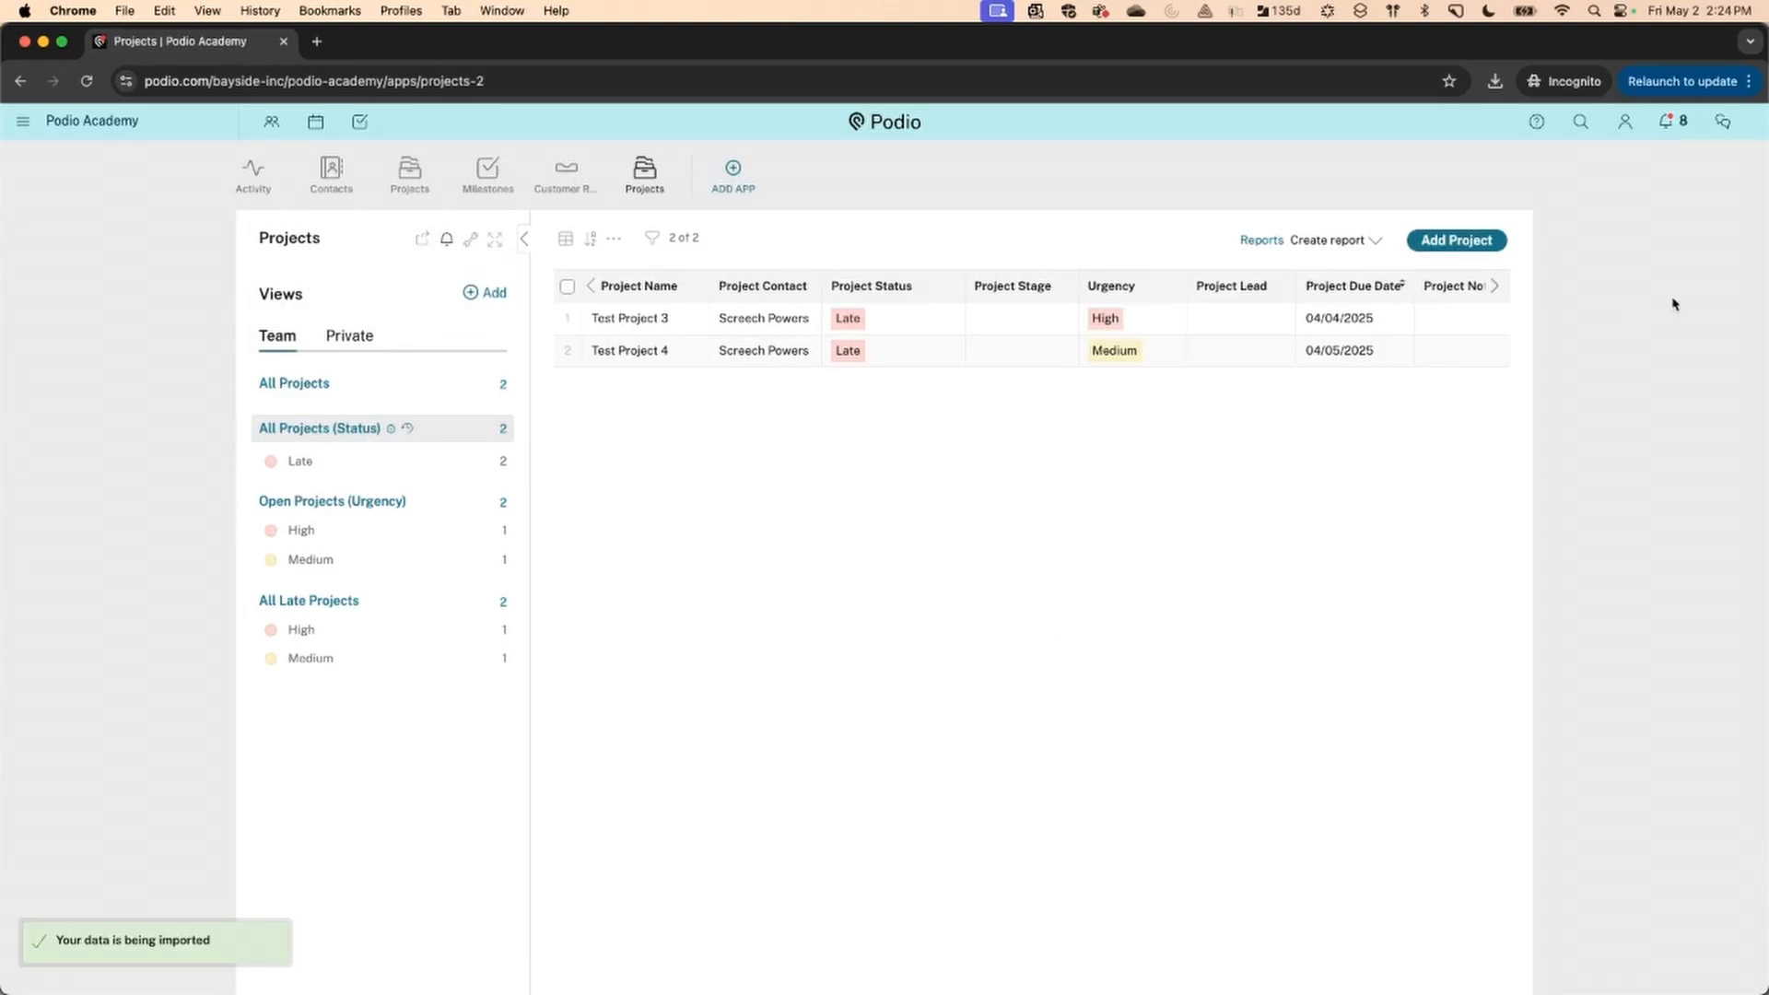
Check the unread notifications for the import's status, and reload the Projects app page
click(1675, 124)
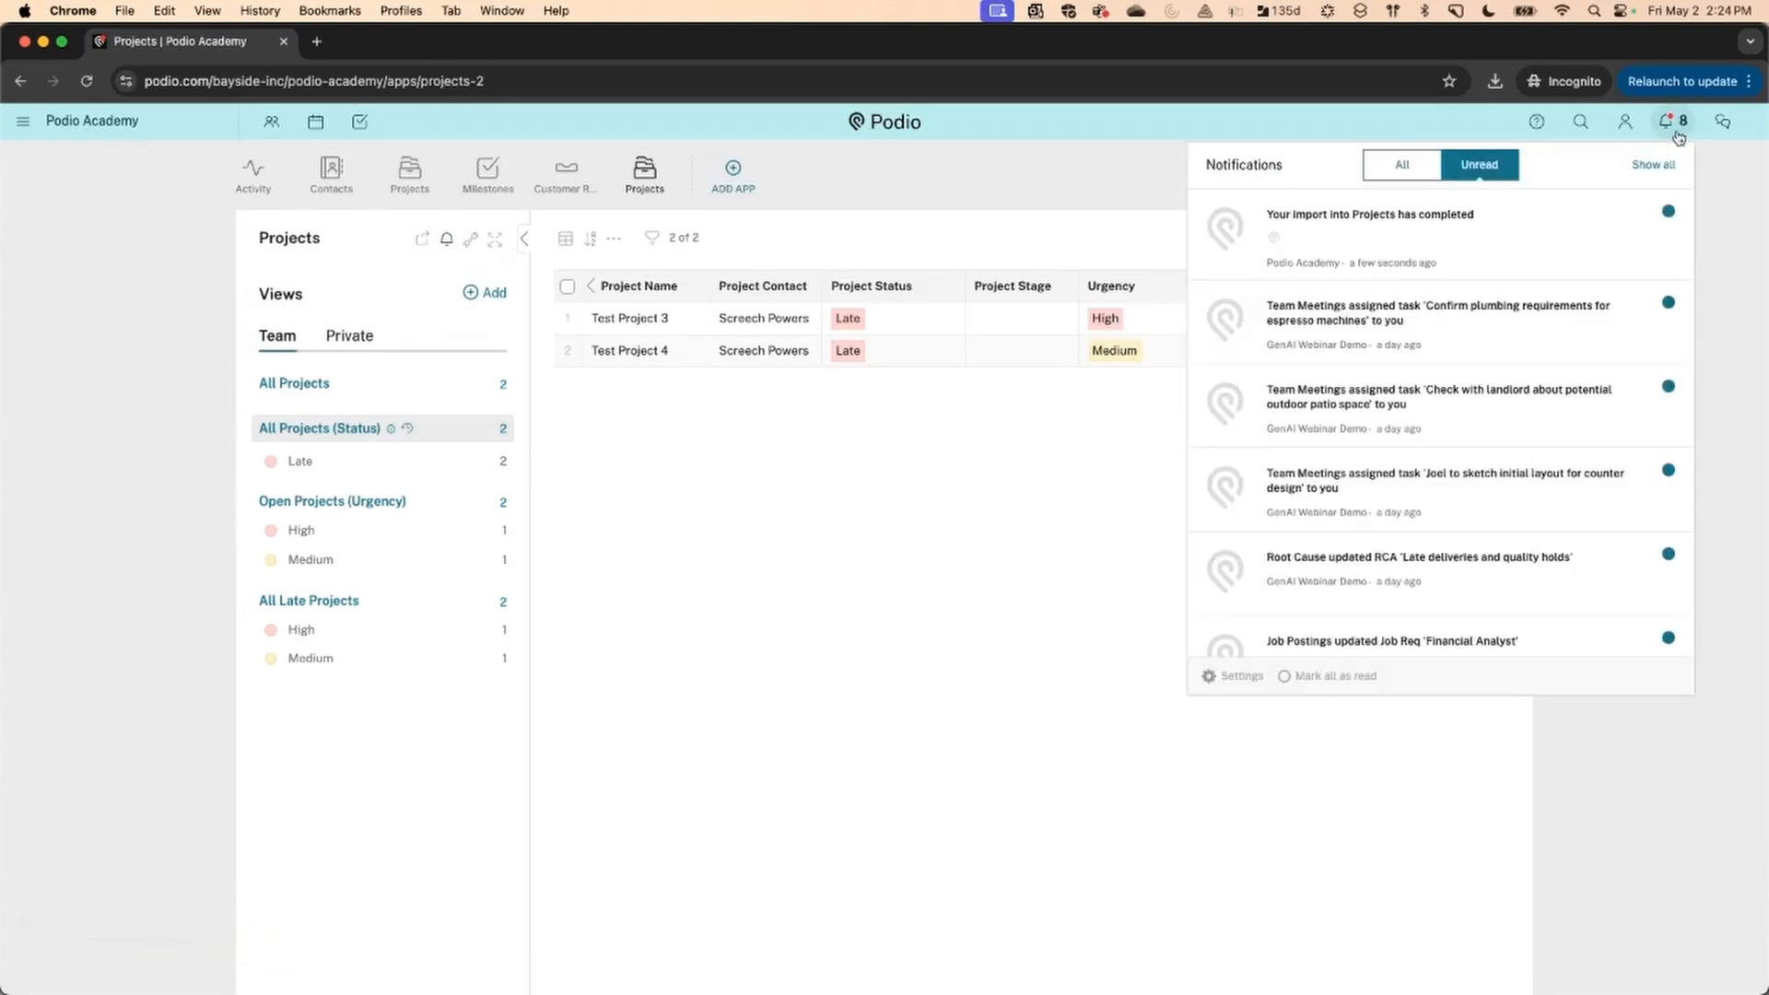
click(970, 178)
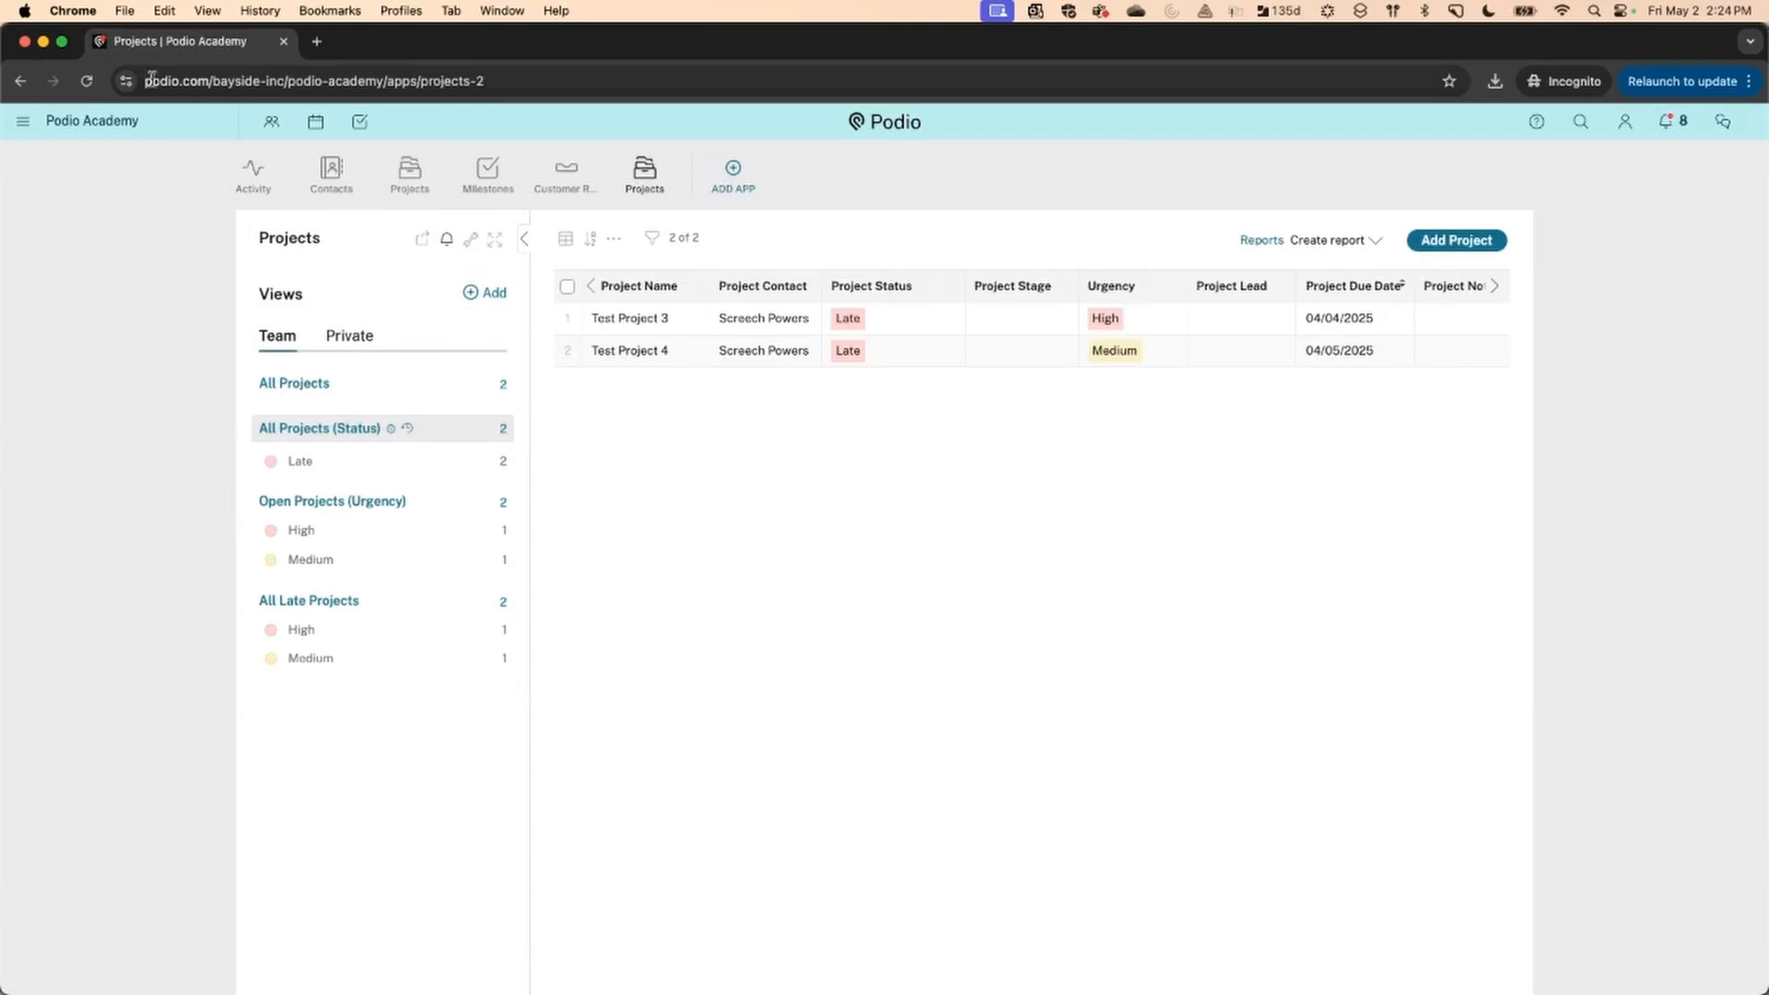
click(84, 83)
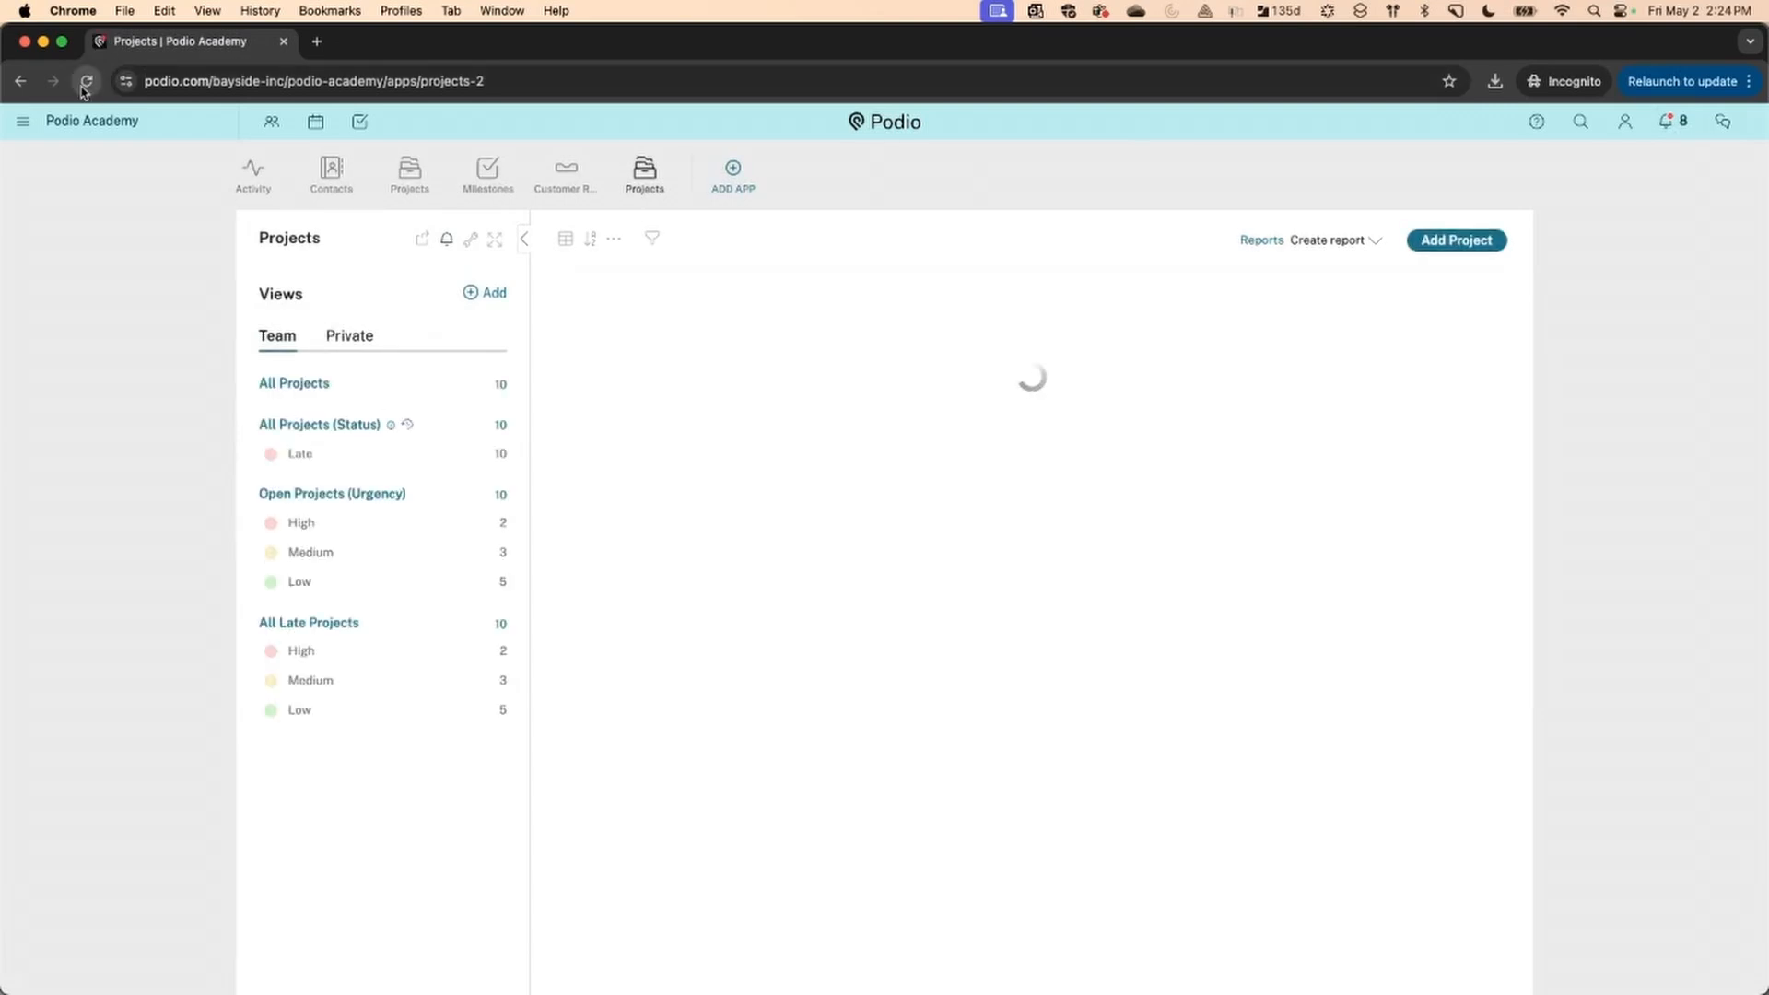